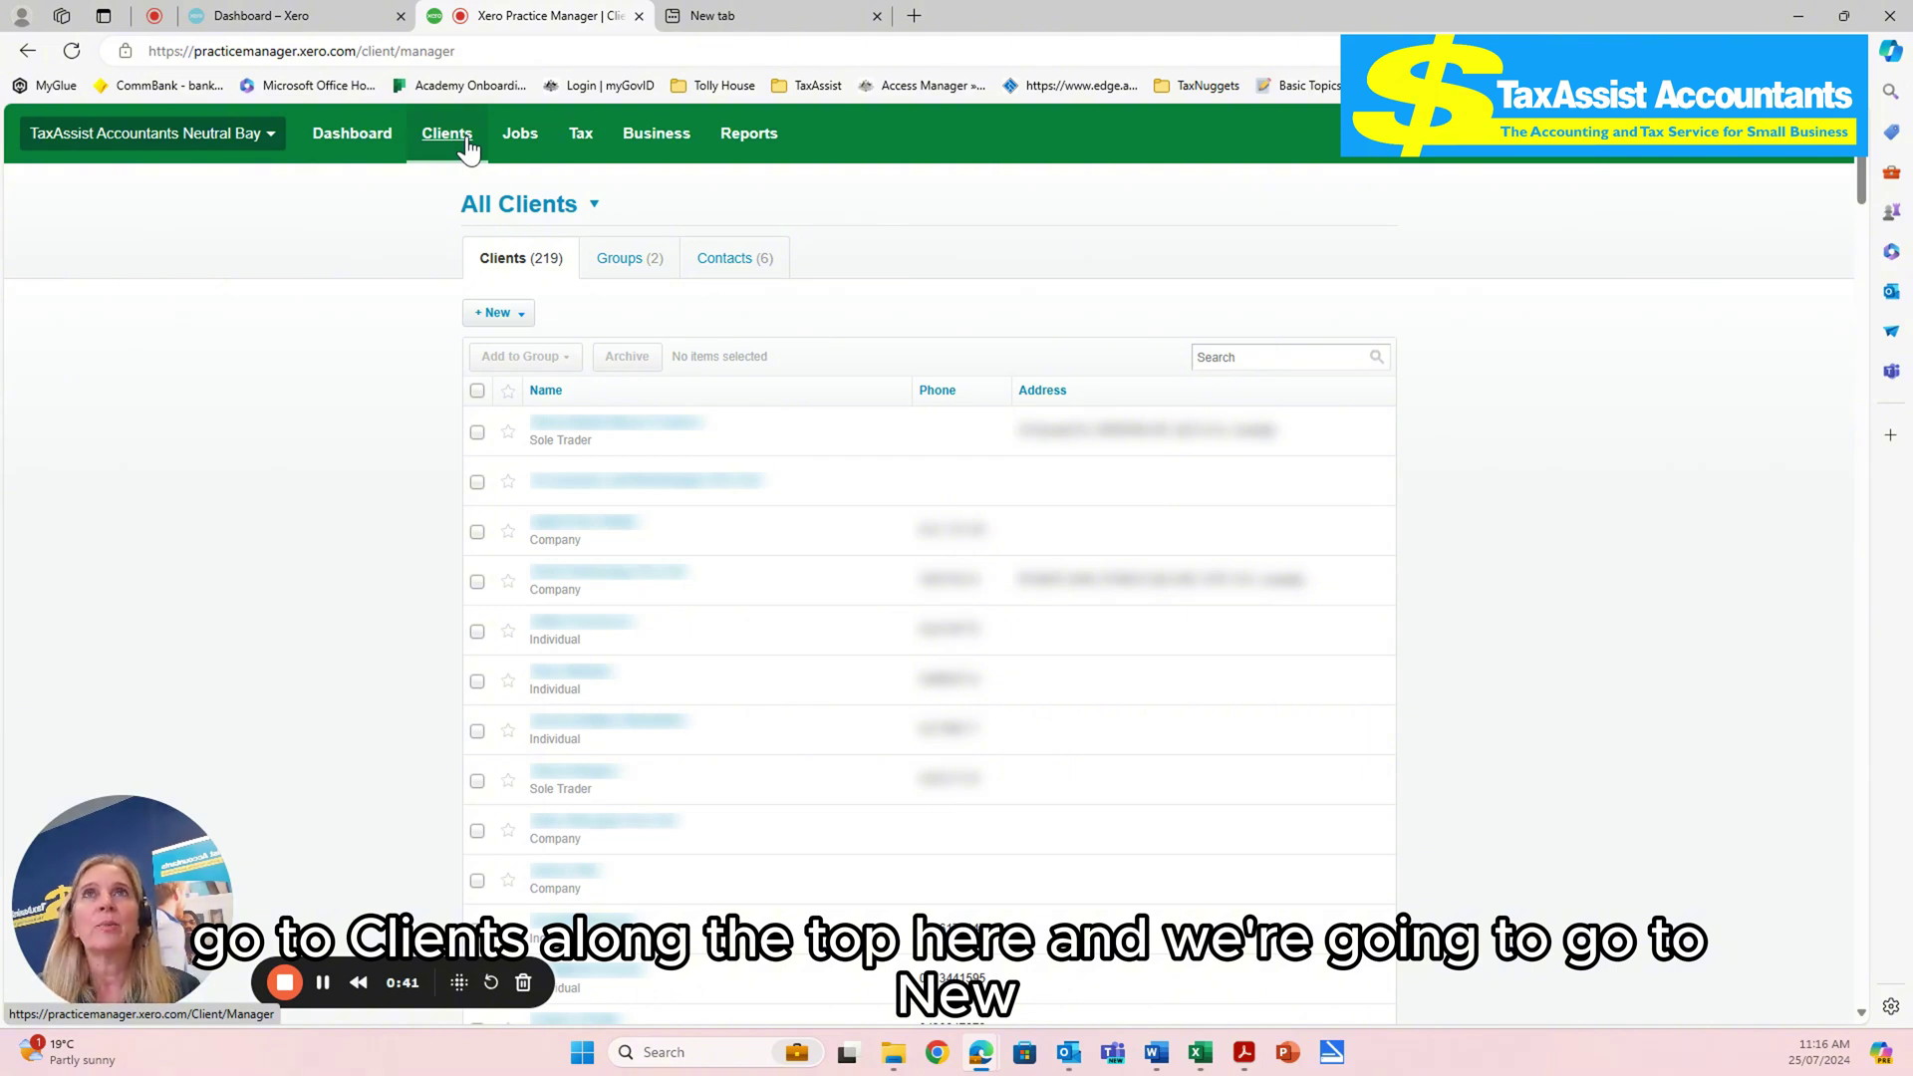
- Create a new Client from the + New menu and choose Individual as its business structure
click(496, 313)
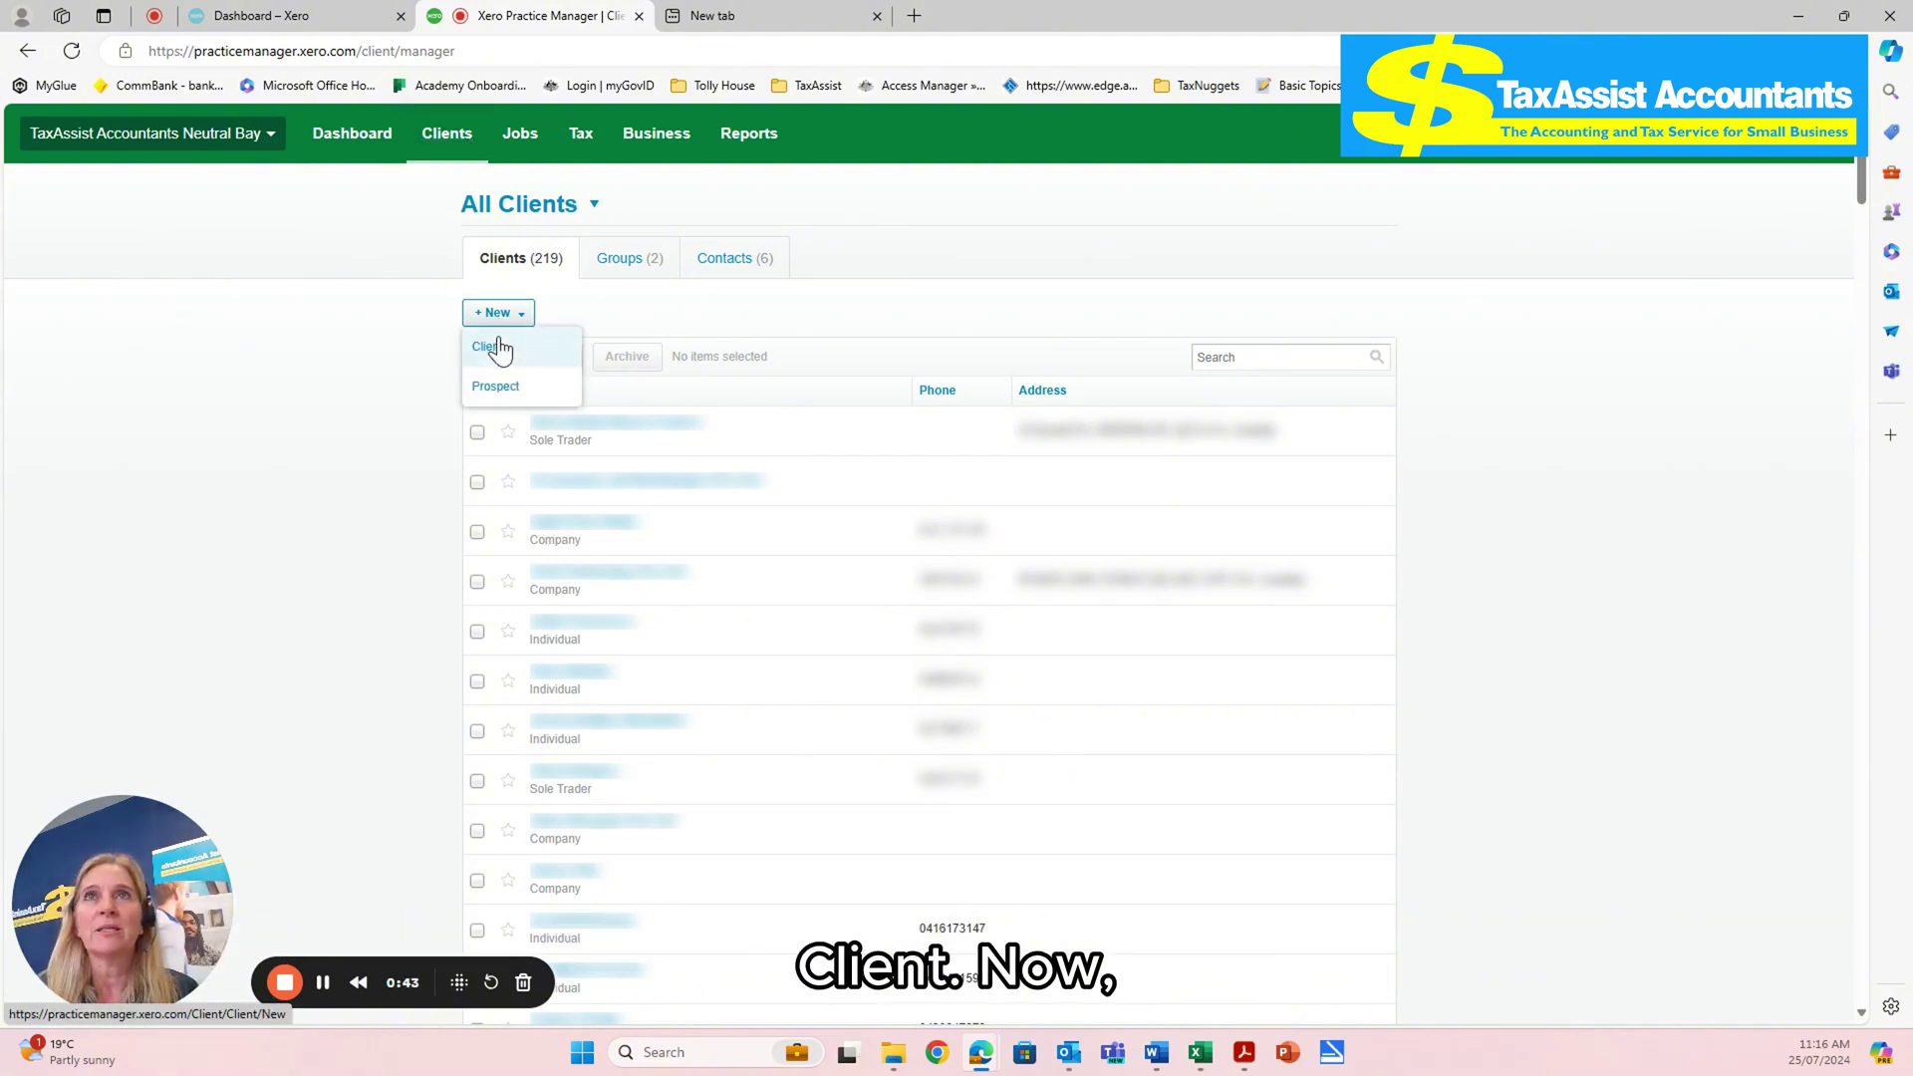
click(498, 349)
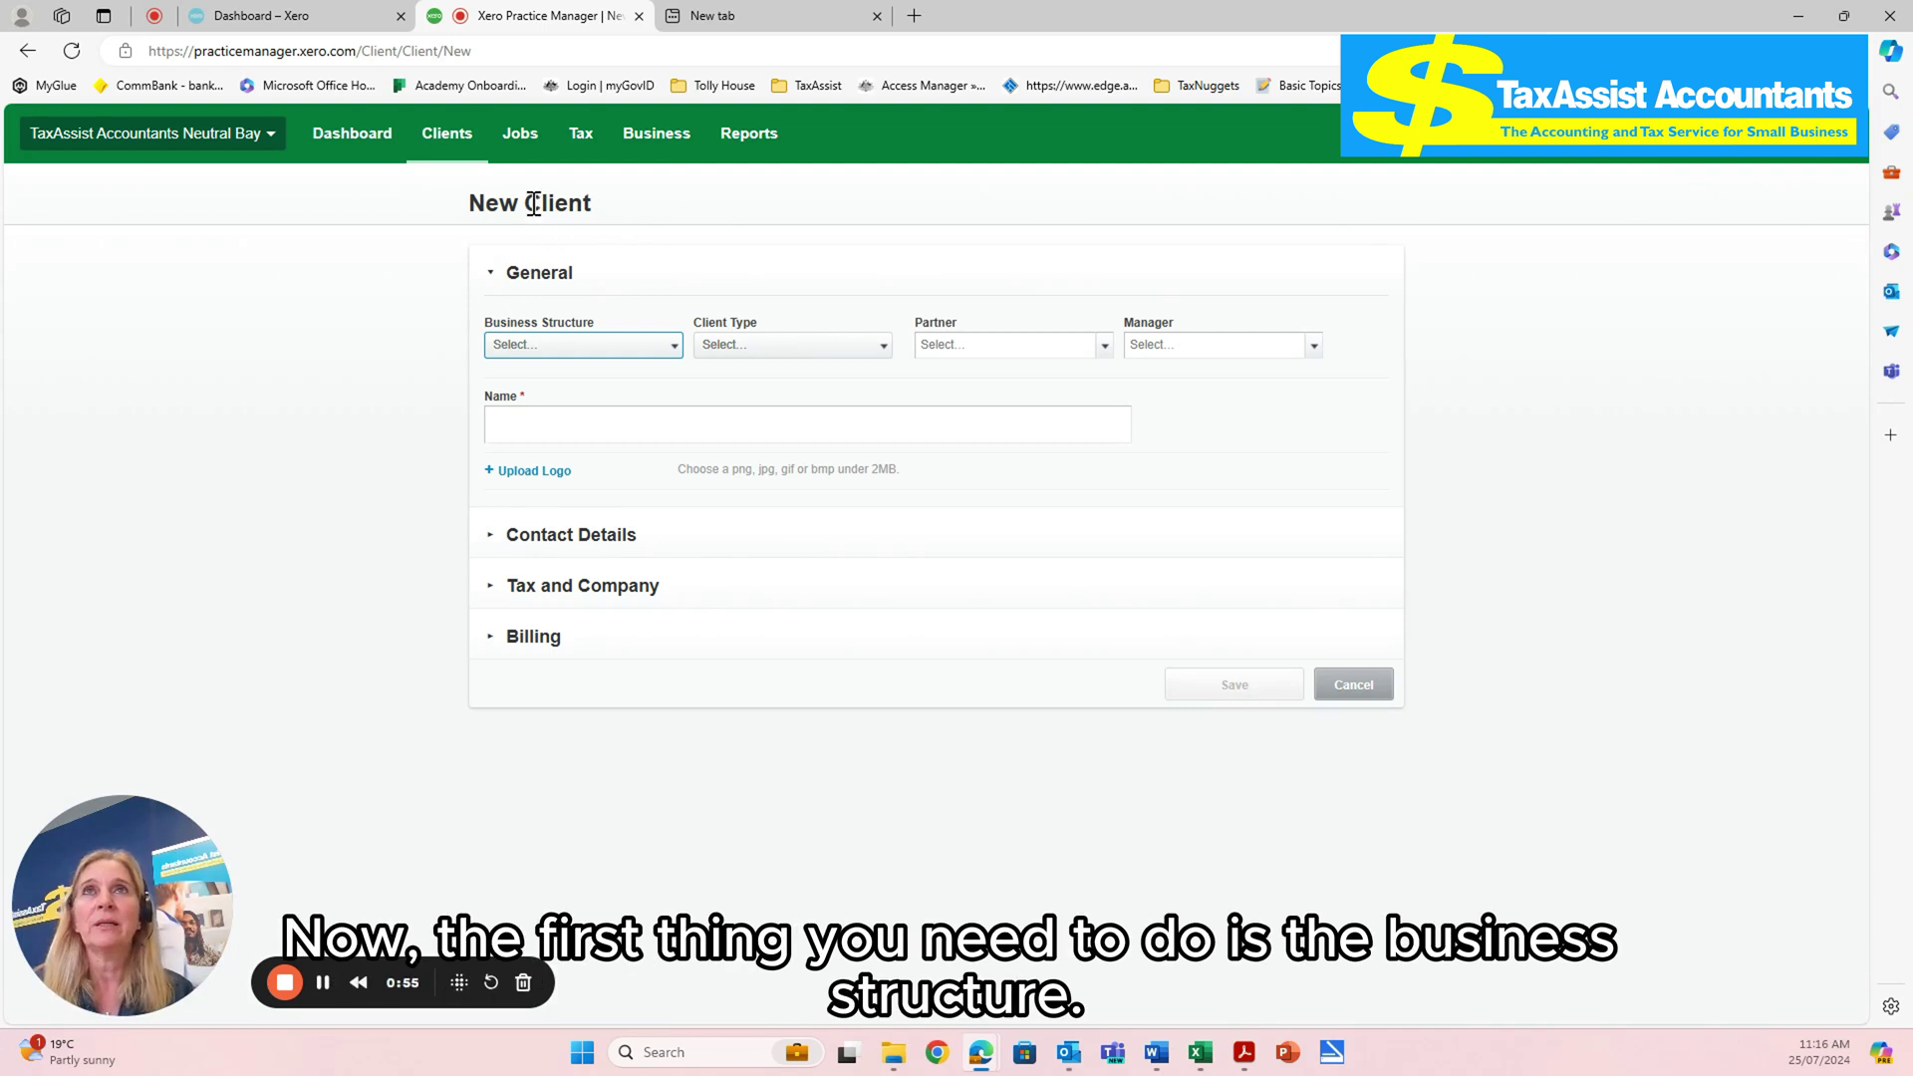
click(673, 349)
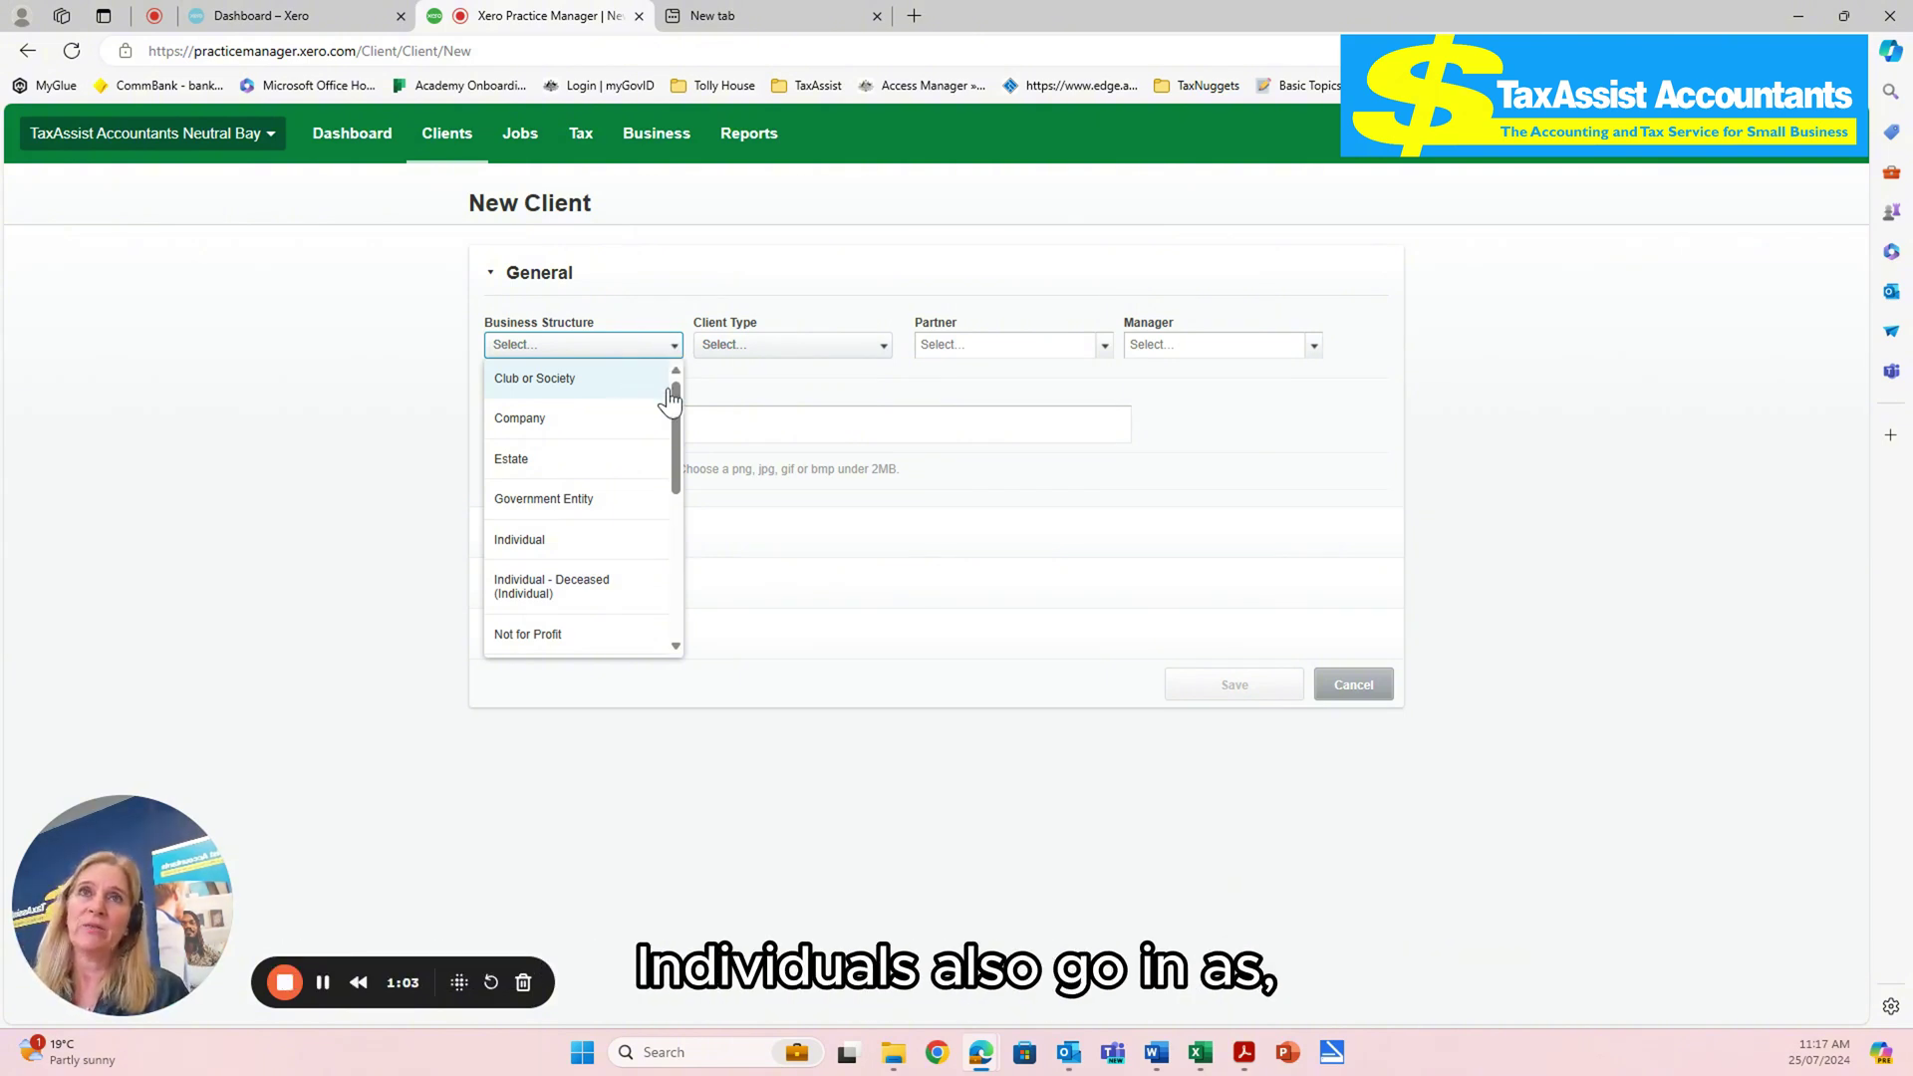
scroll(664, 453, down, 1)
scroll(663, 453, down, 3)
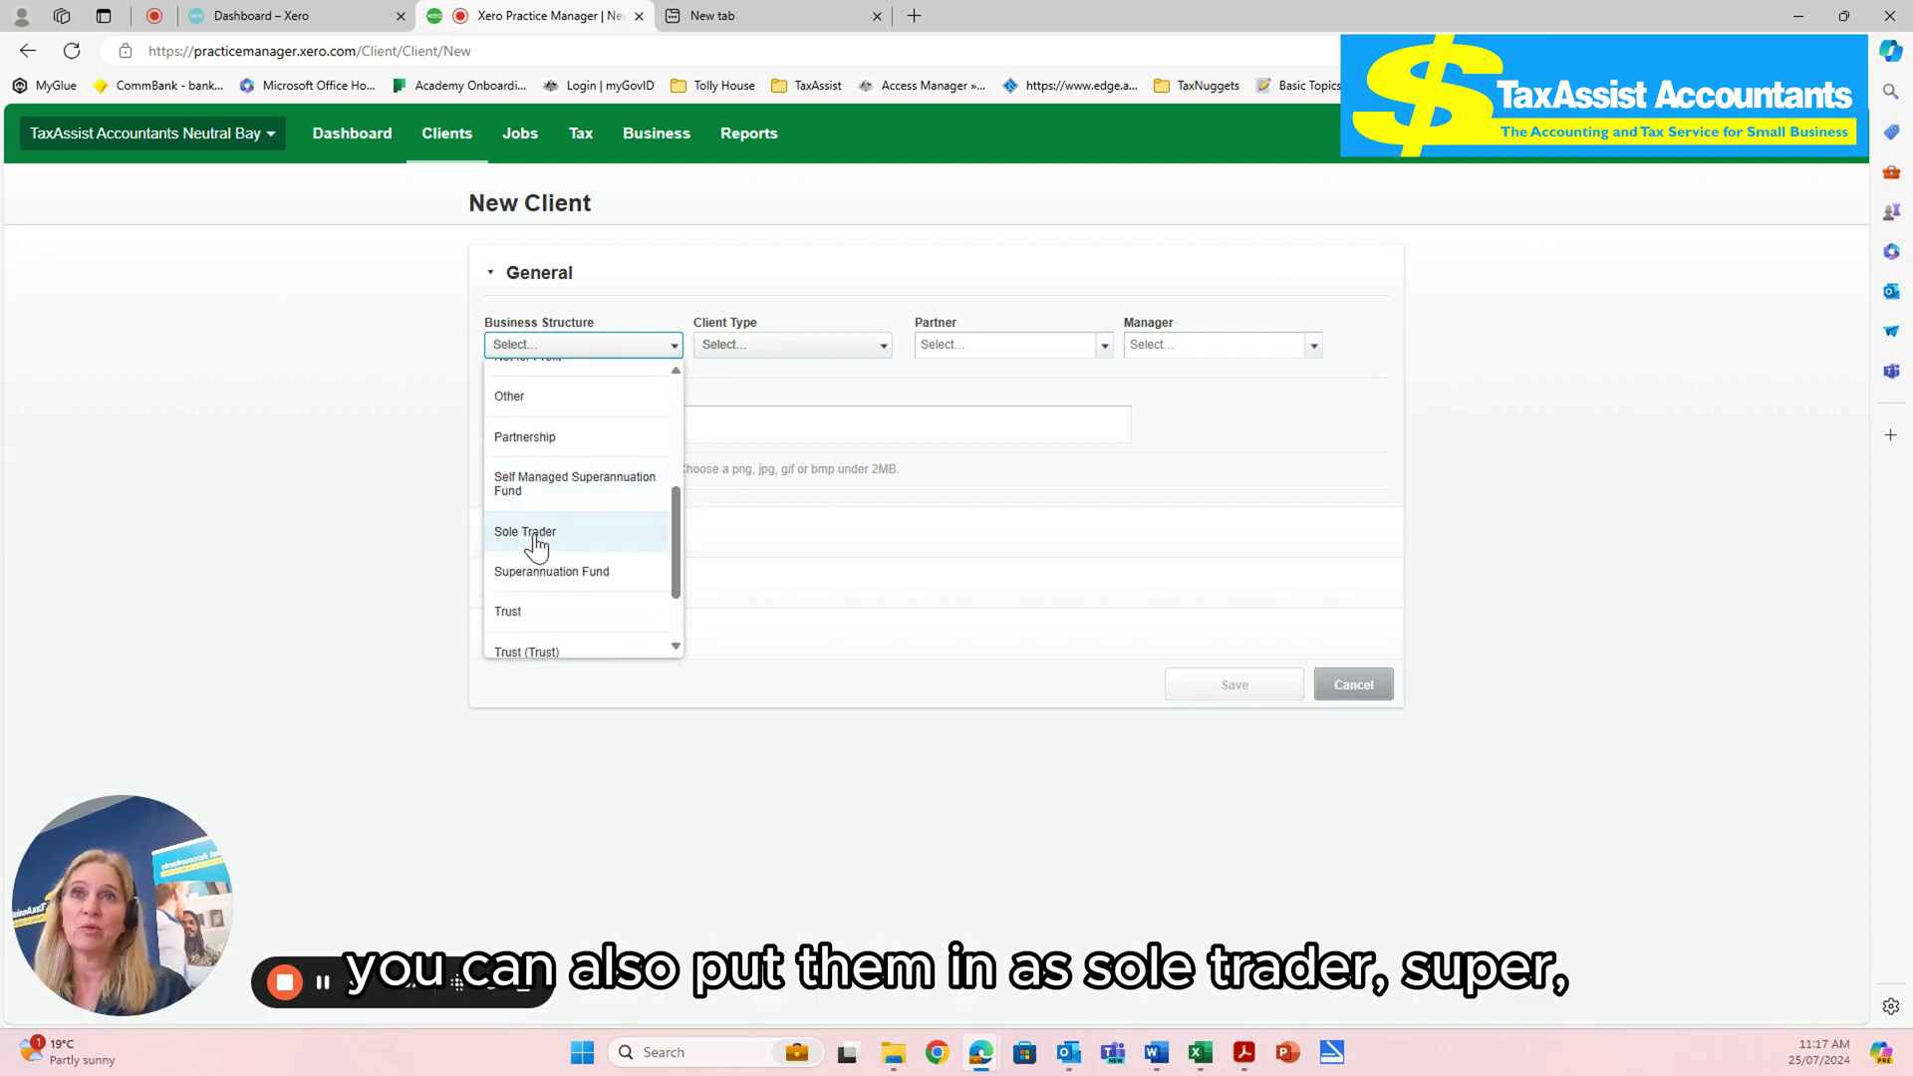
drag(677, 535, 673, 427)
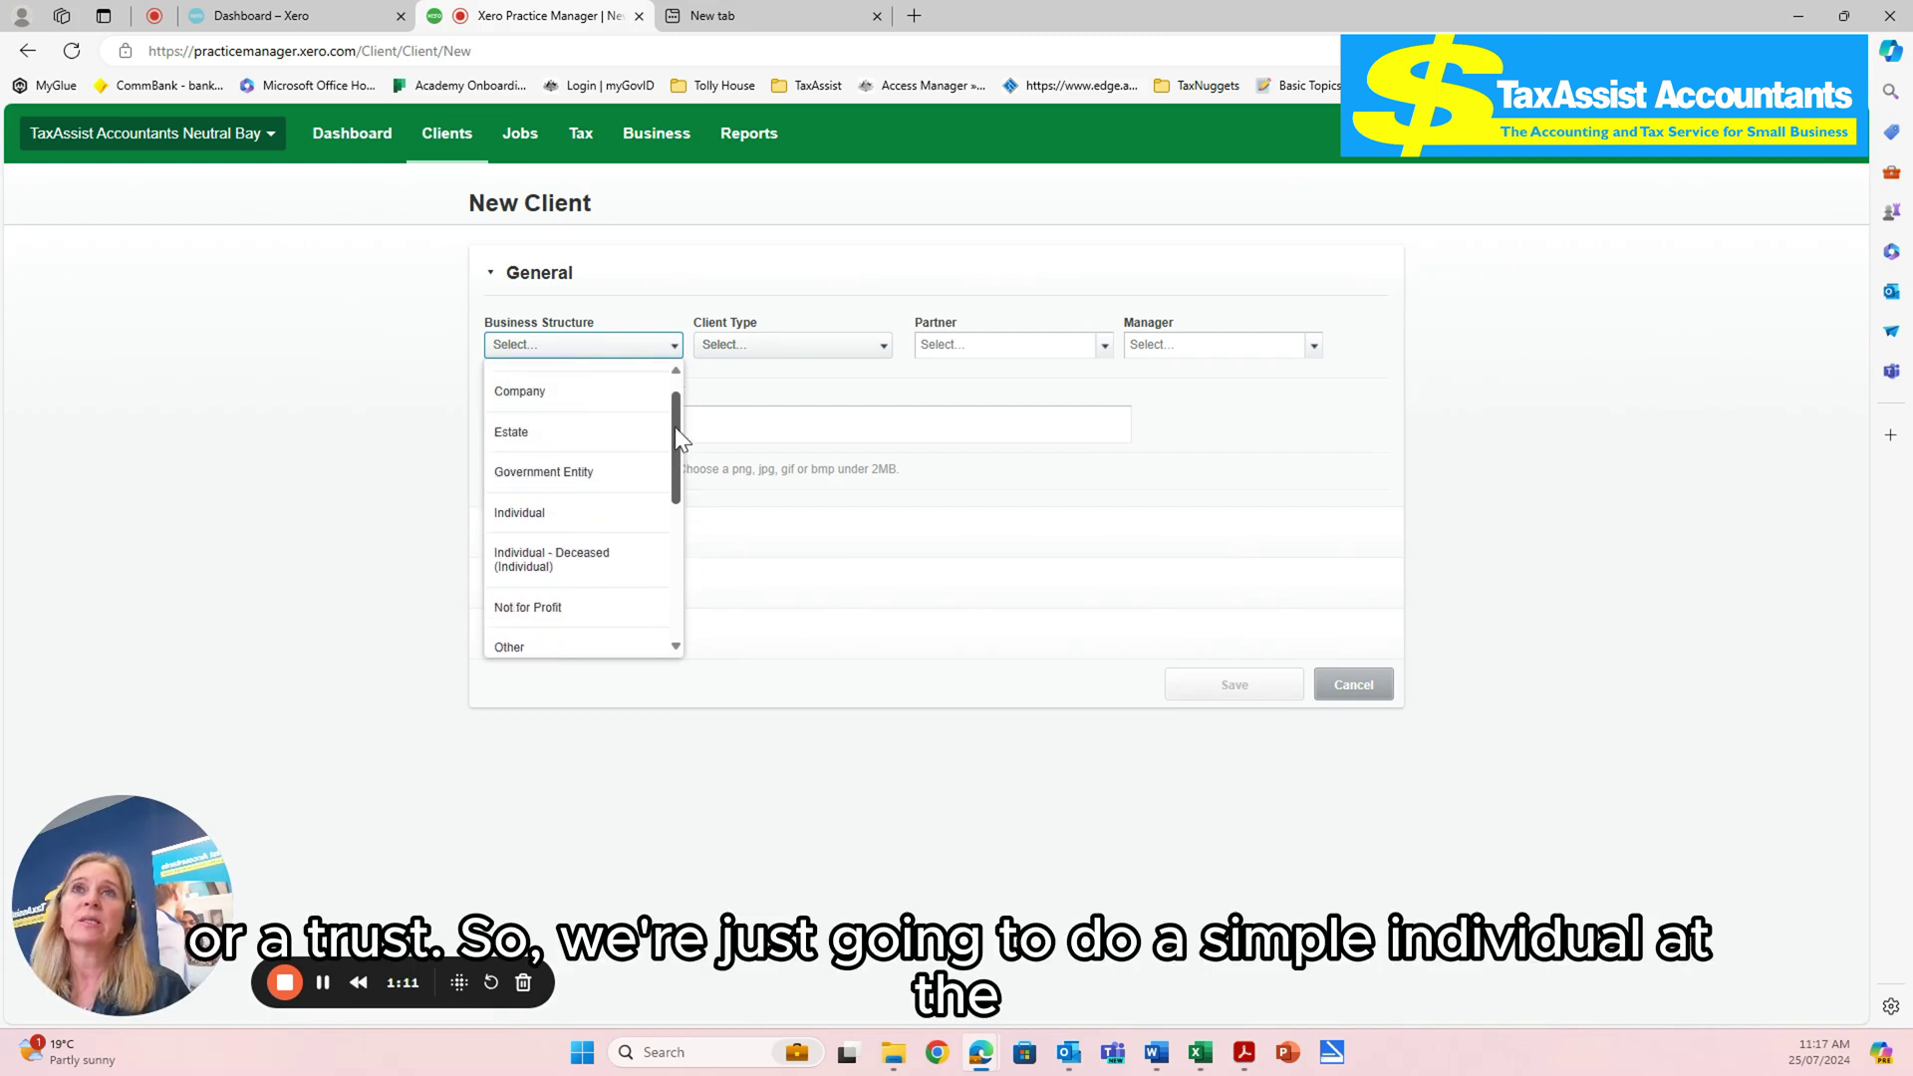
click(504, 512)
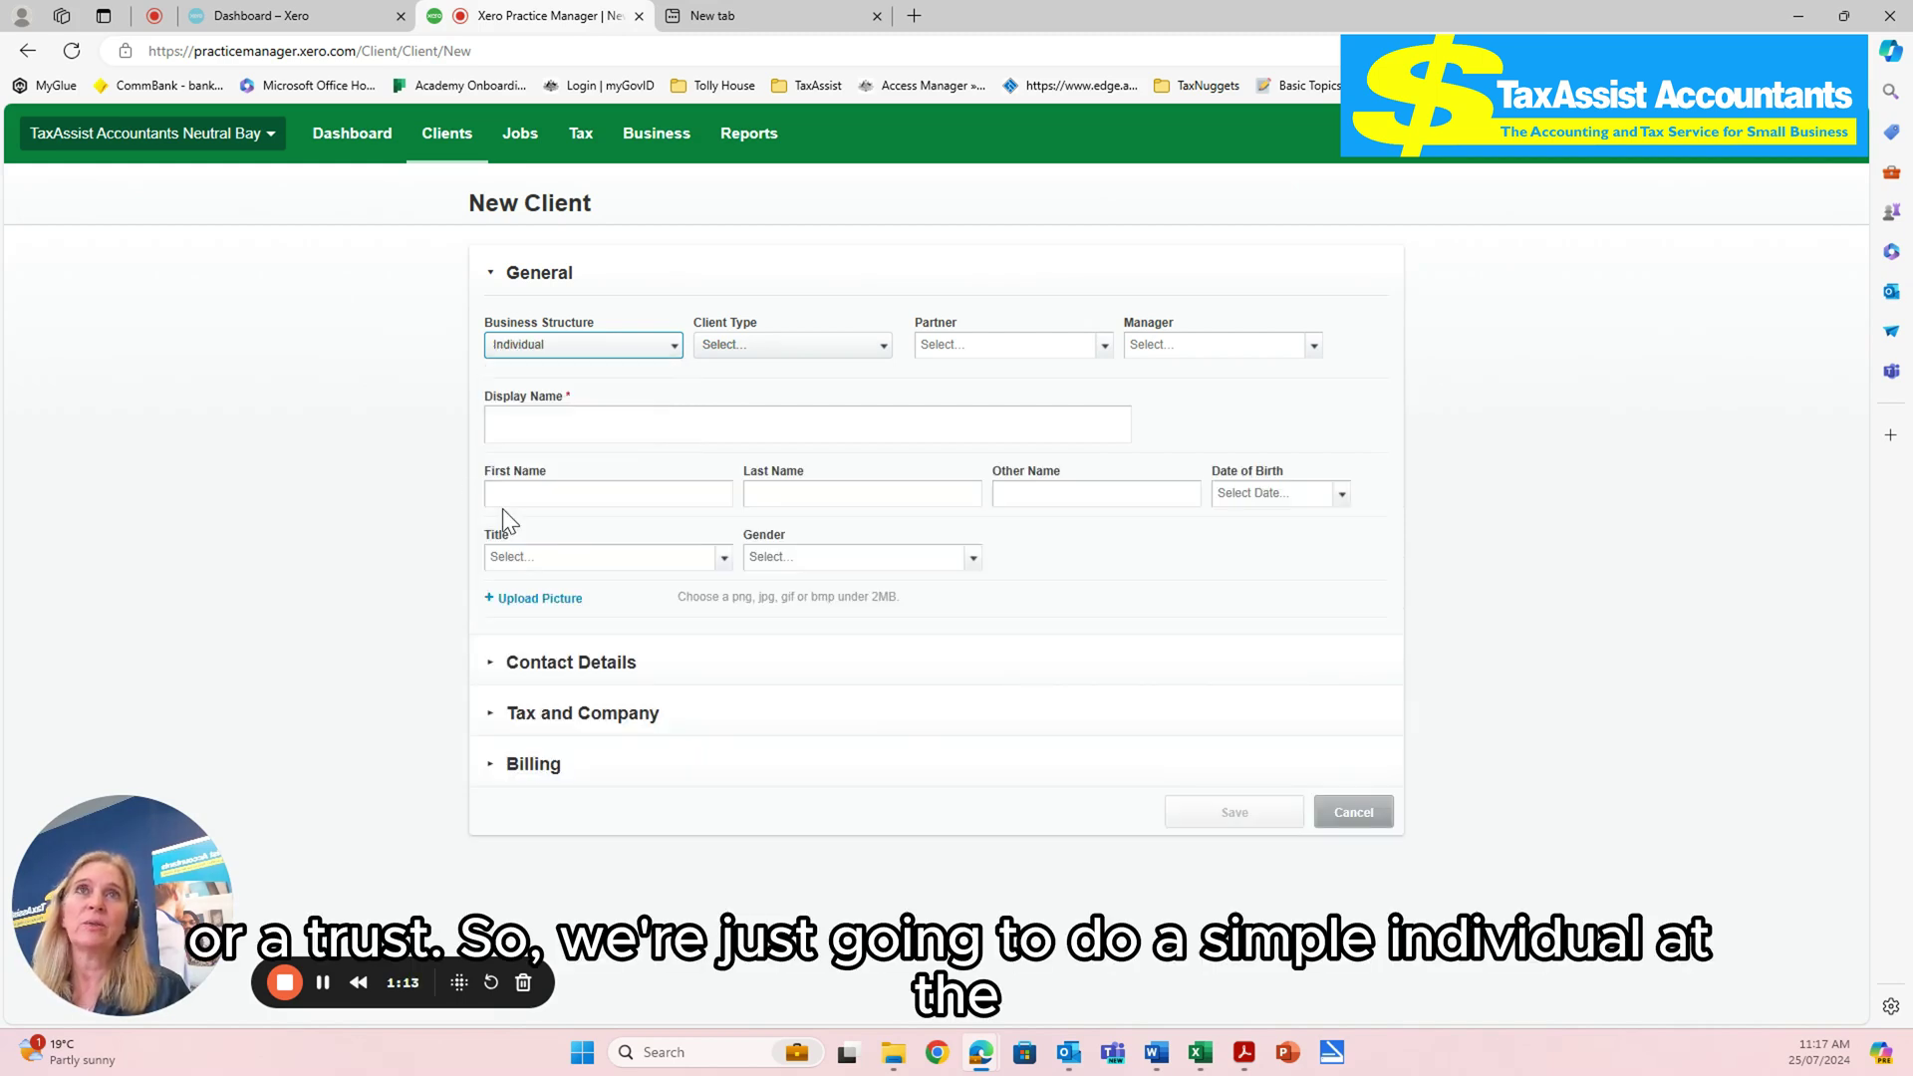
- Set Client Type to Neutral Bay Client, then assign the partner and manager by filtering staff names
click(878, 354)
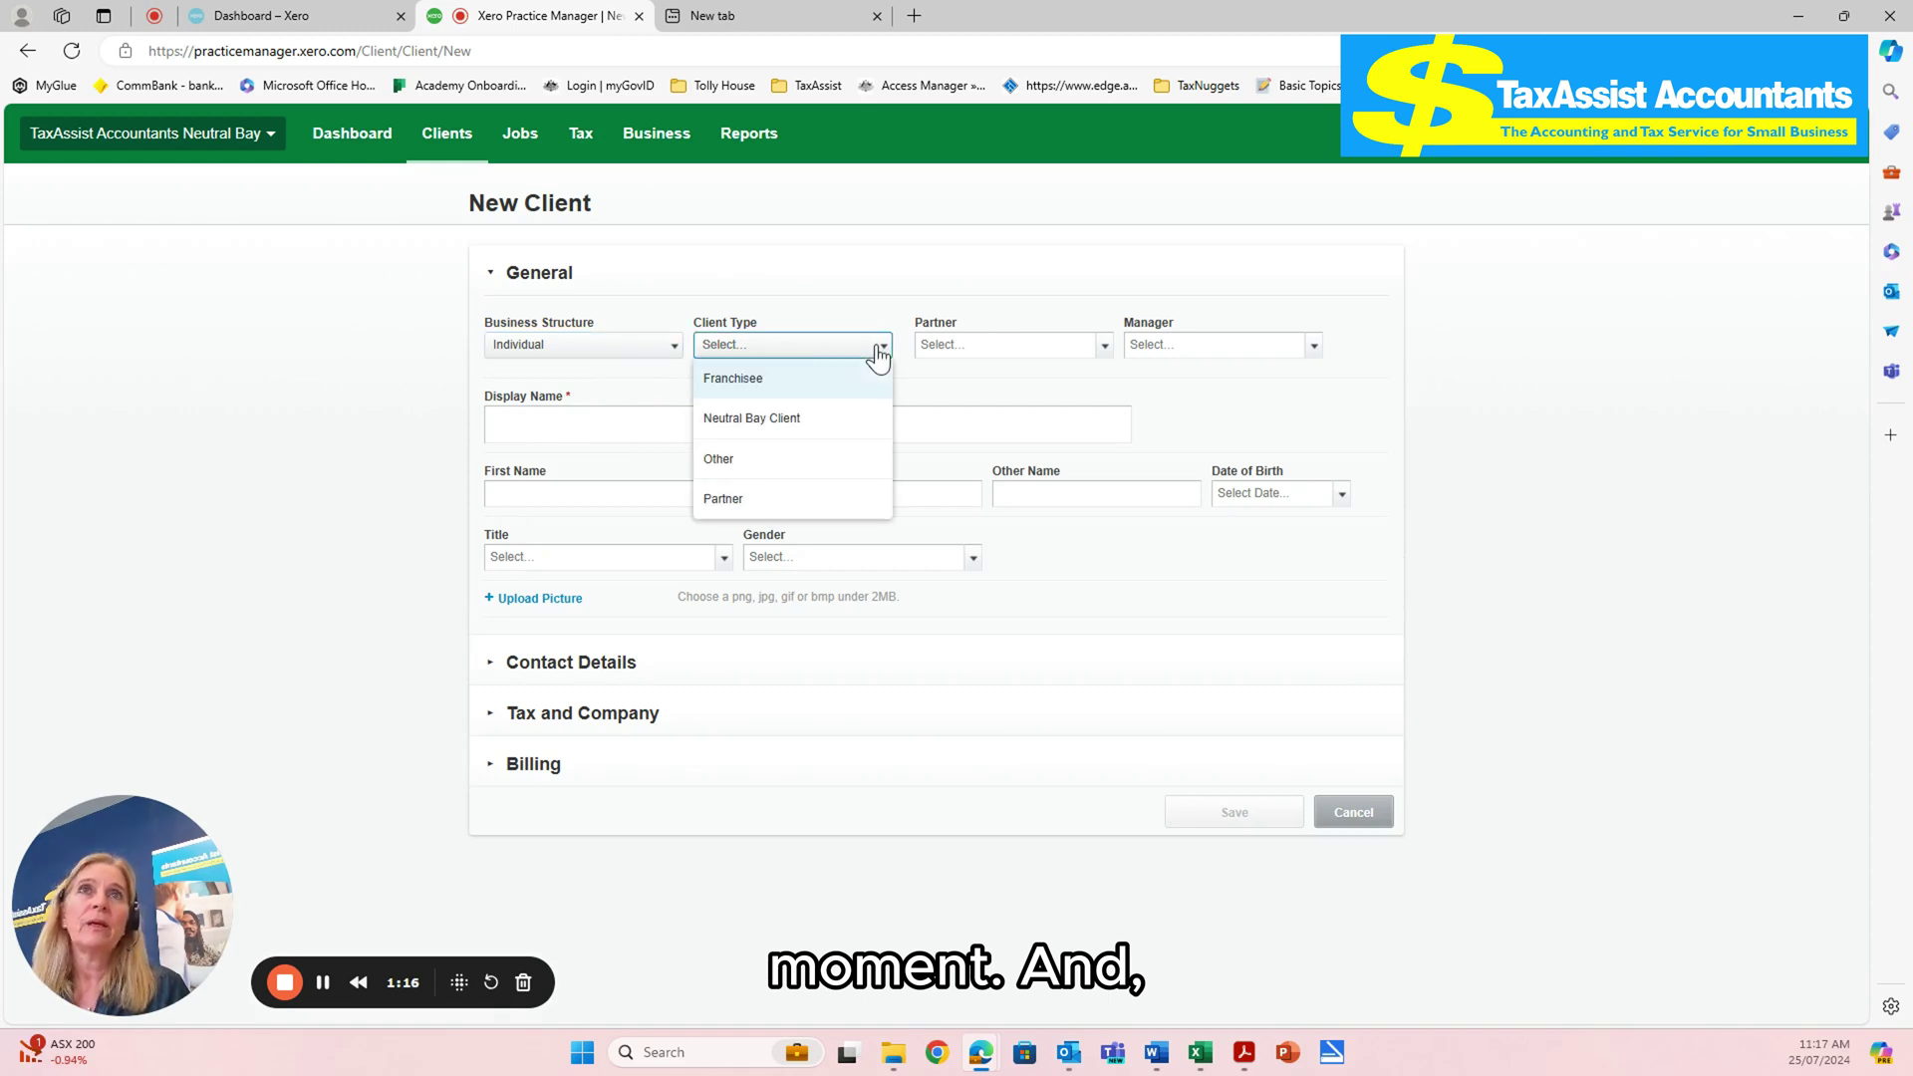
click(717, 416)
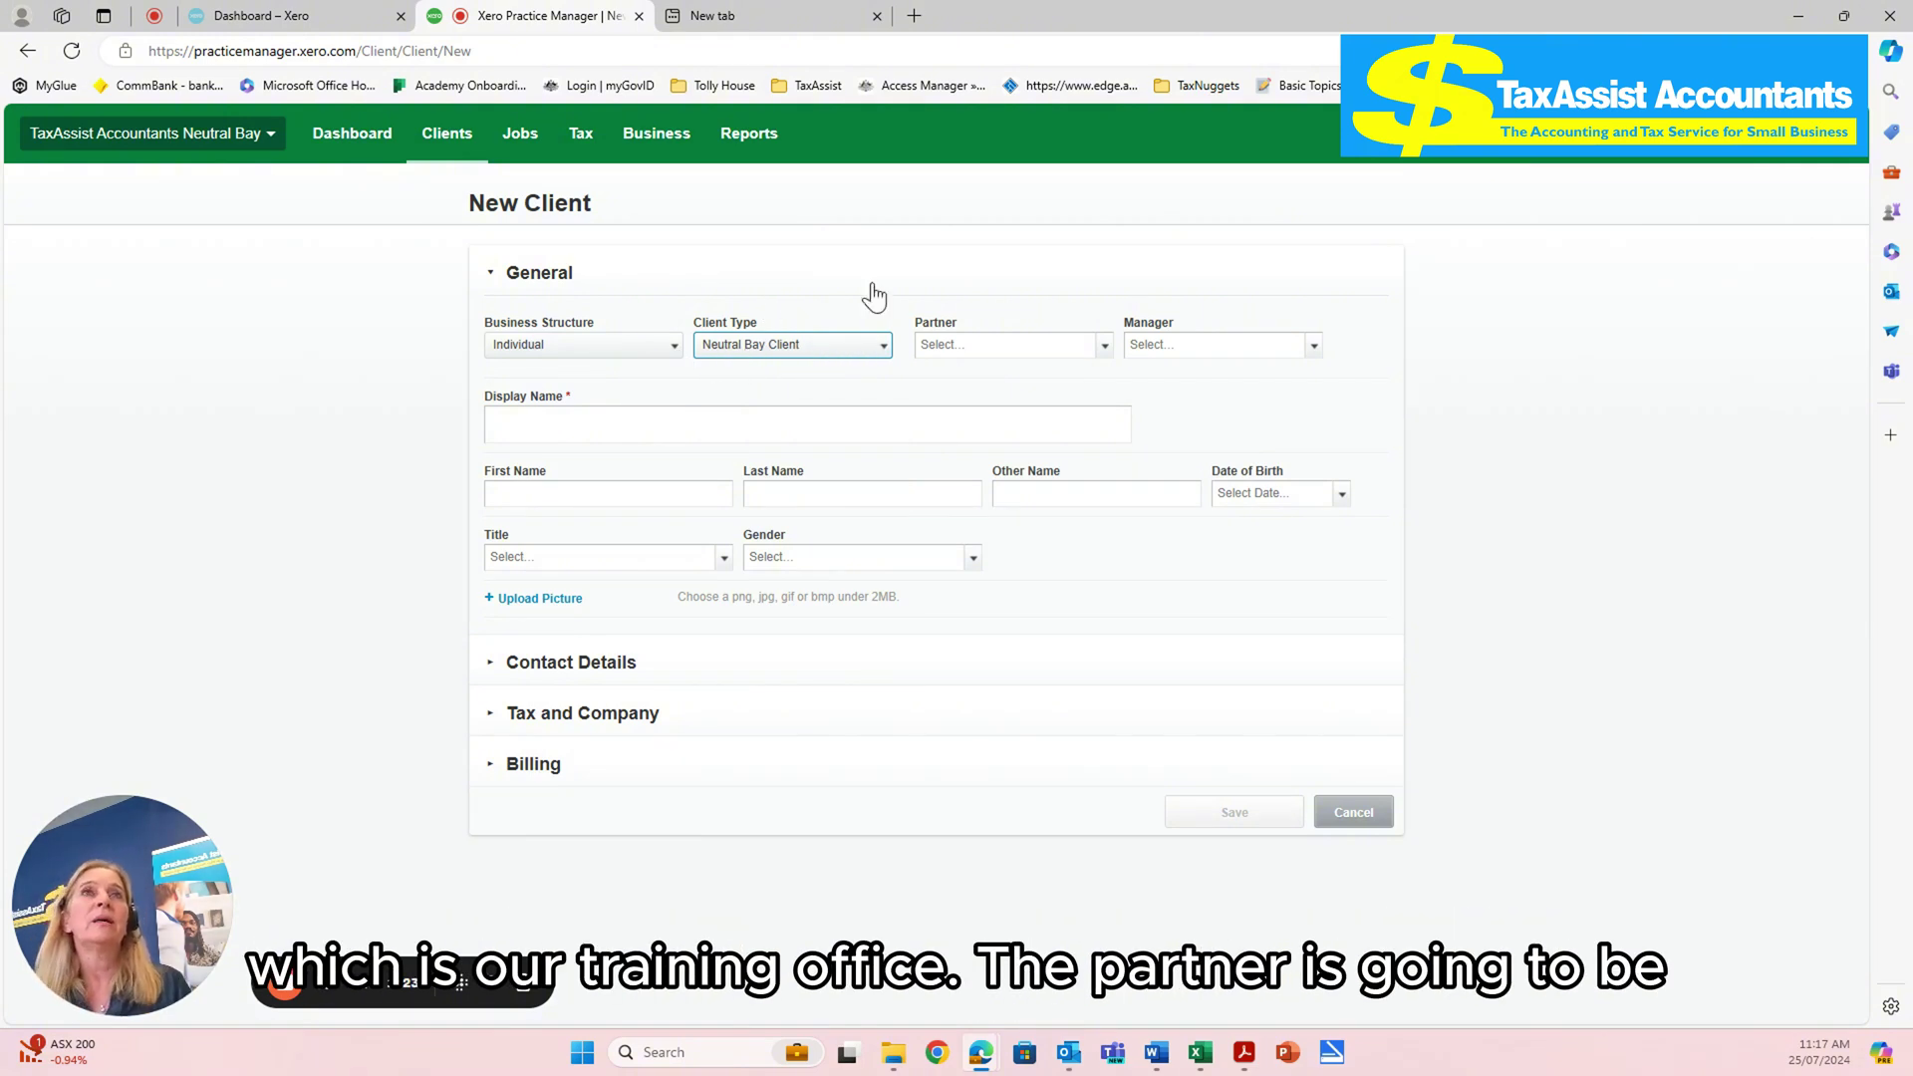
click(1104, 346)
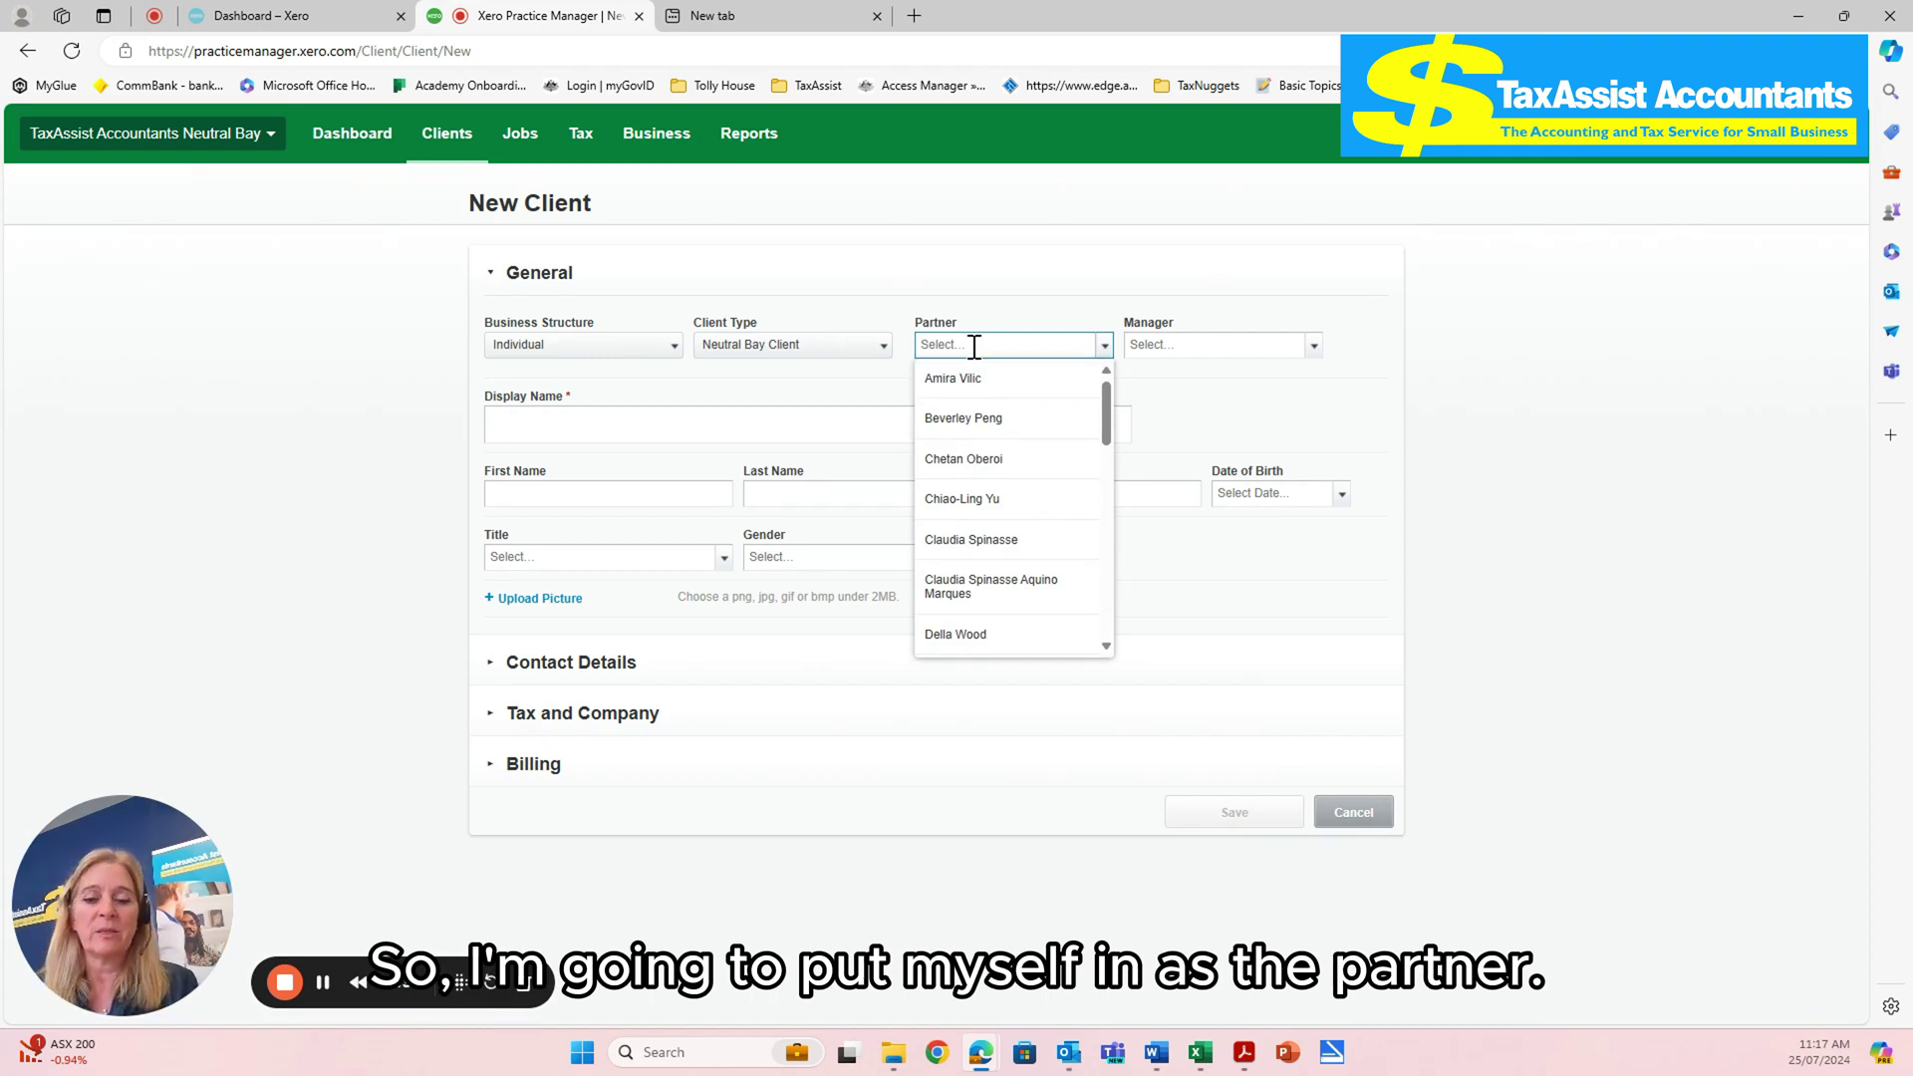
text(mandy)
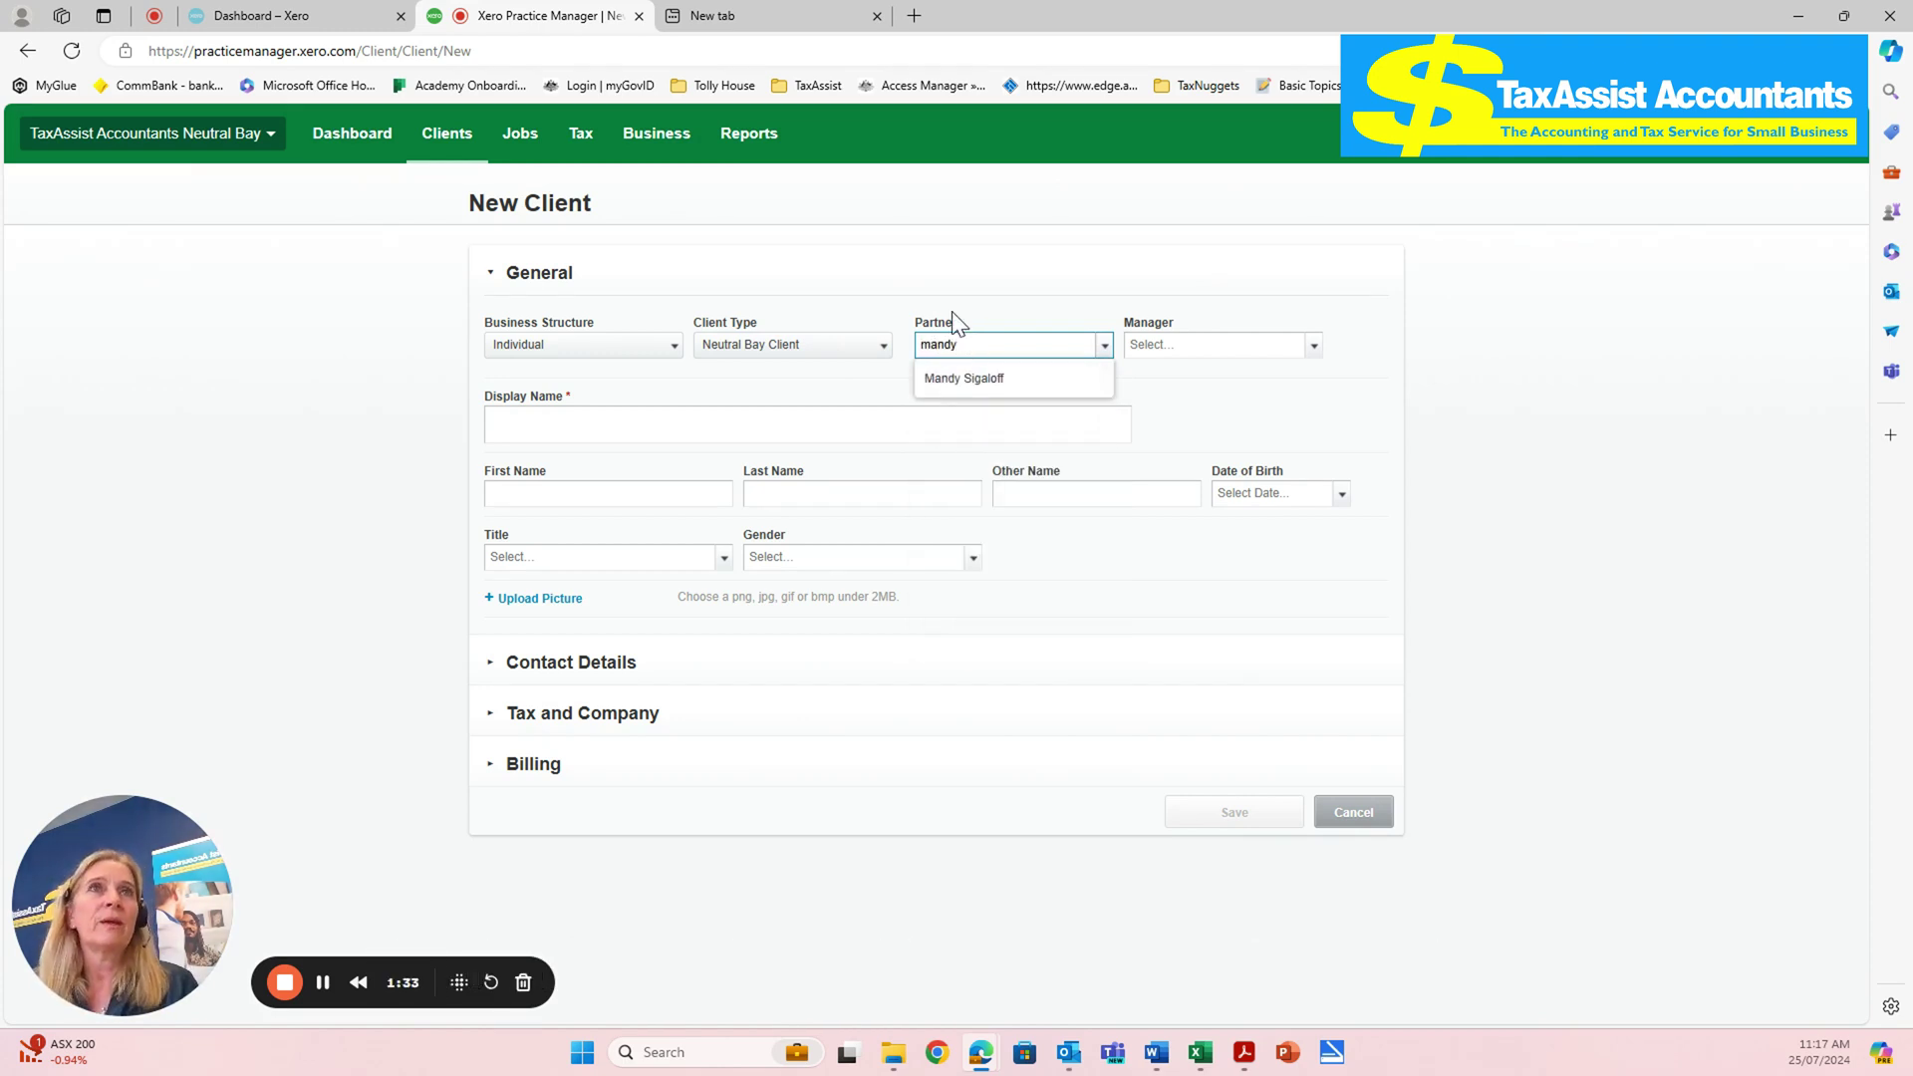
click(1031, 384)
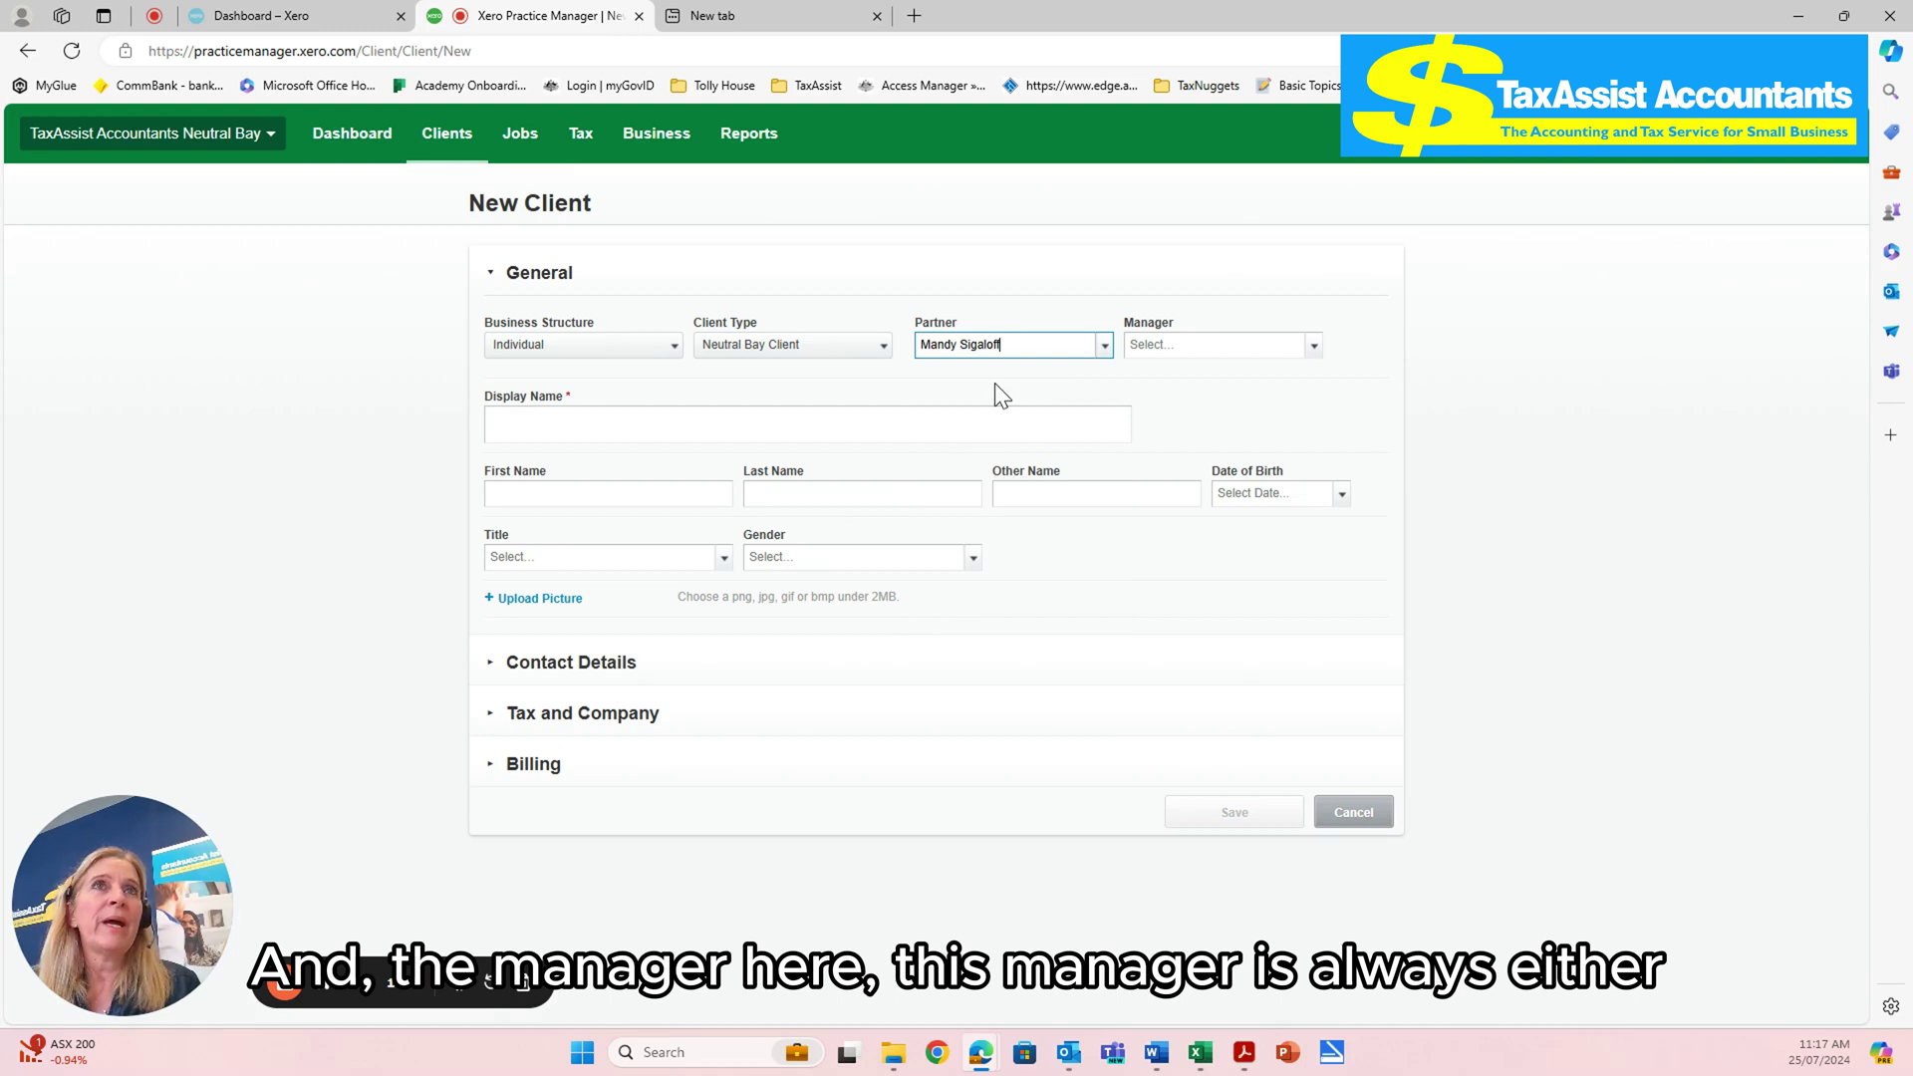
click(1314, 349)
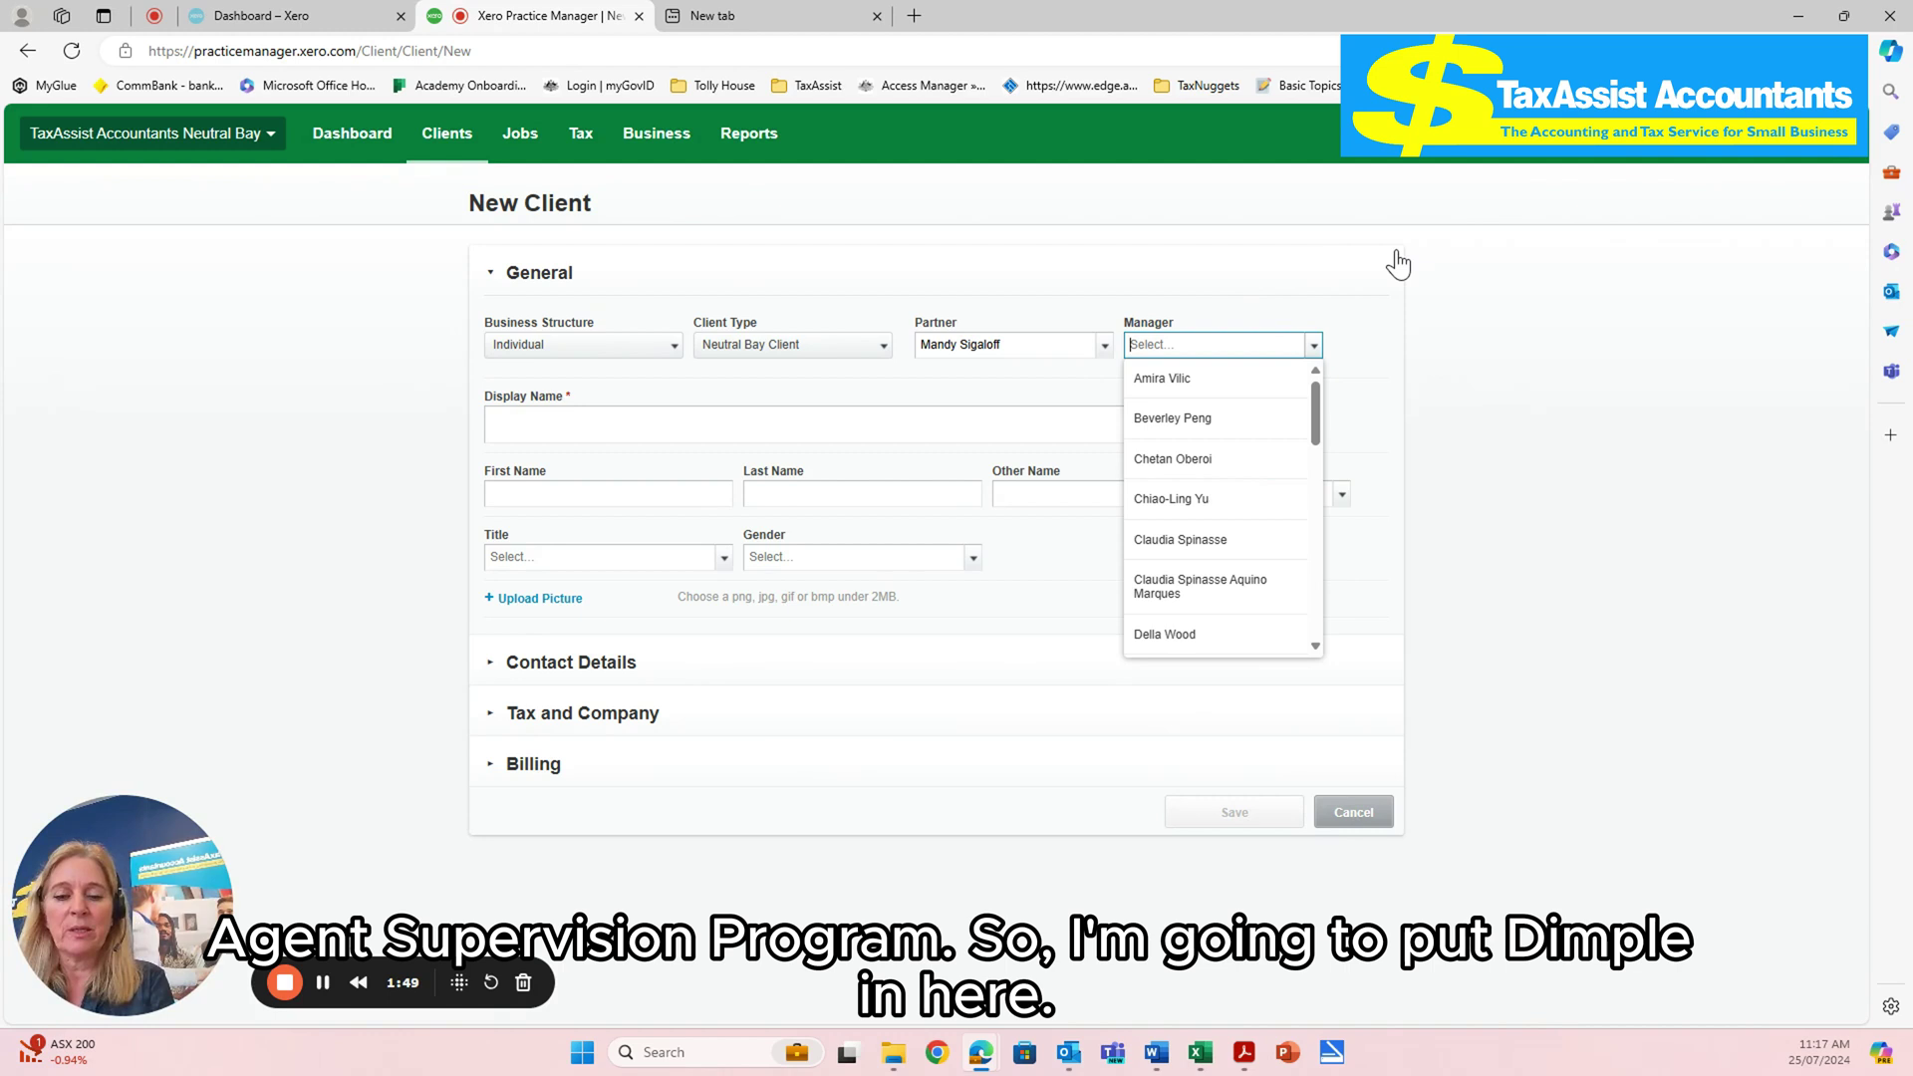
text(dim)
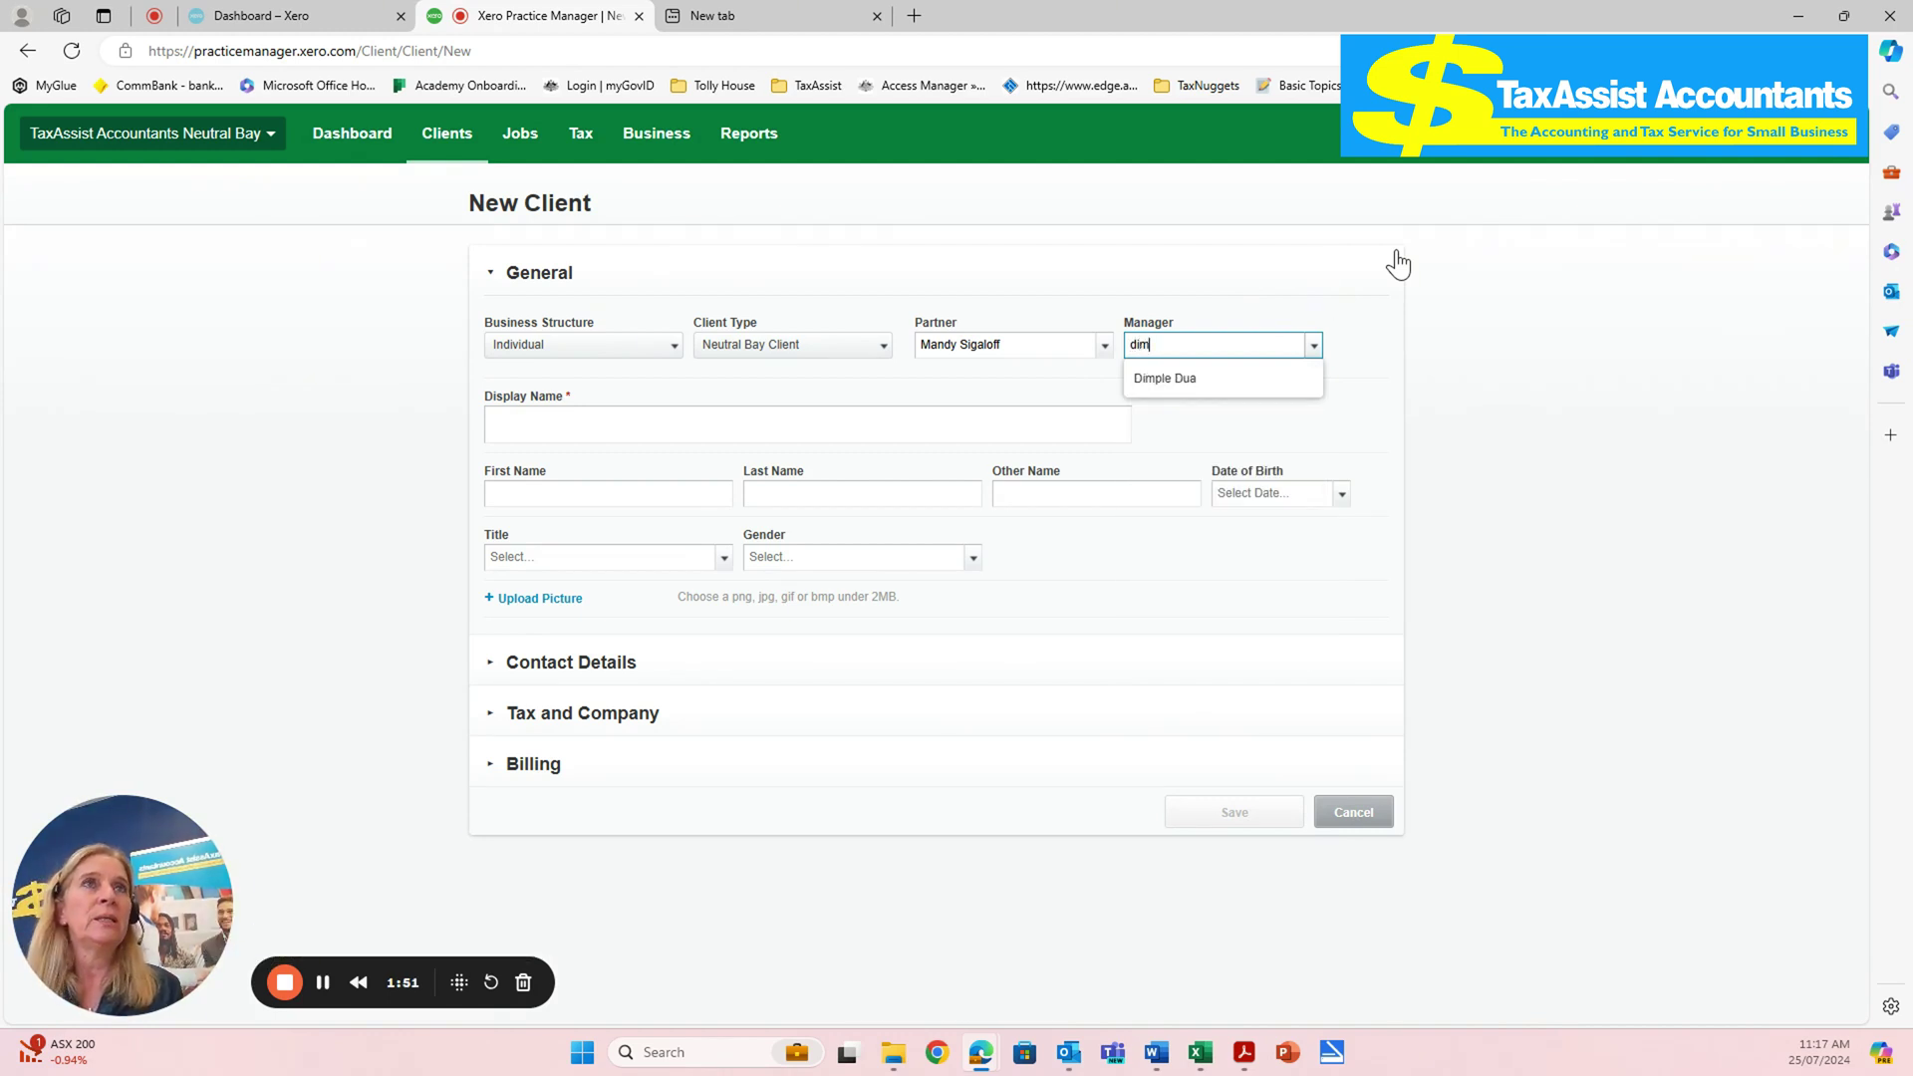
click(1182, 380)
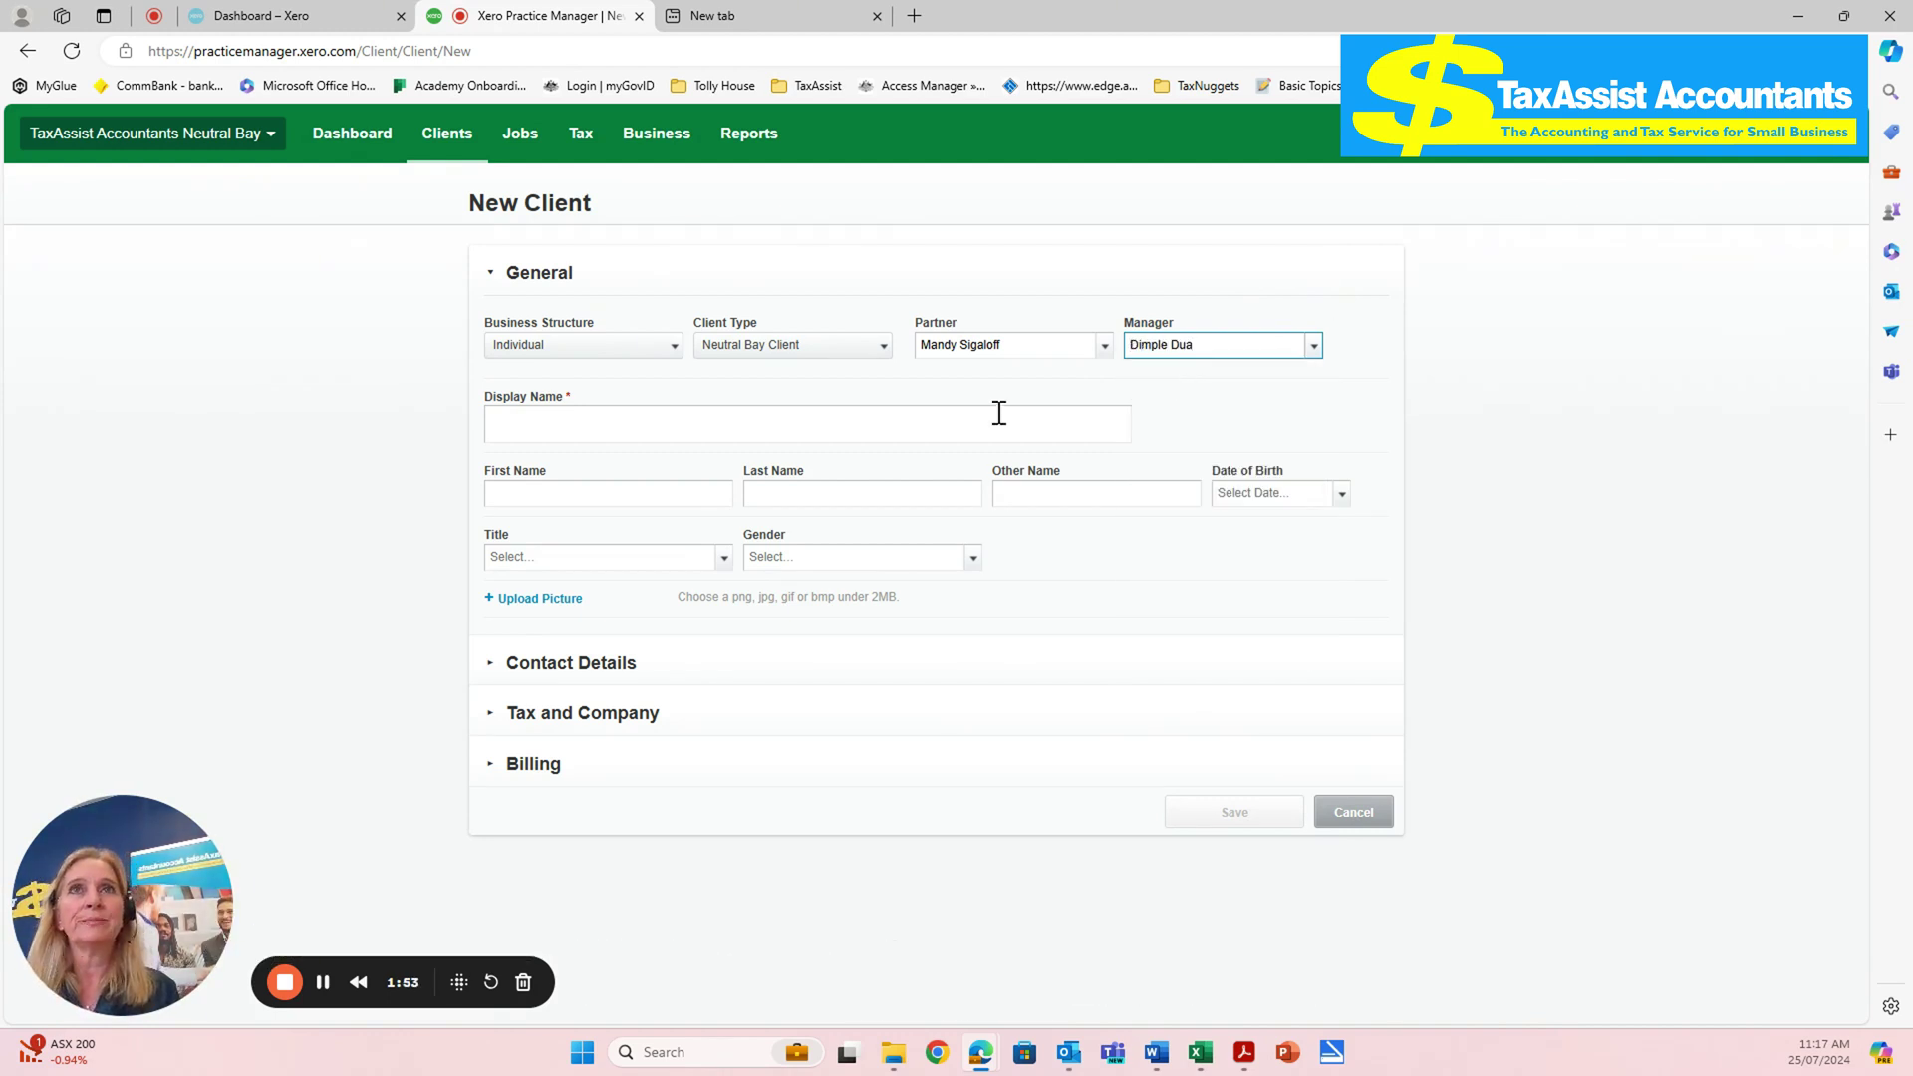
- Enter the client's display name, first name and last name
click(528, 432)
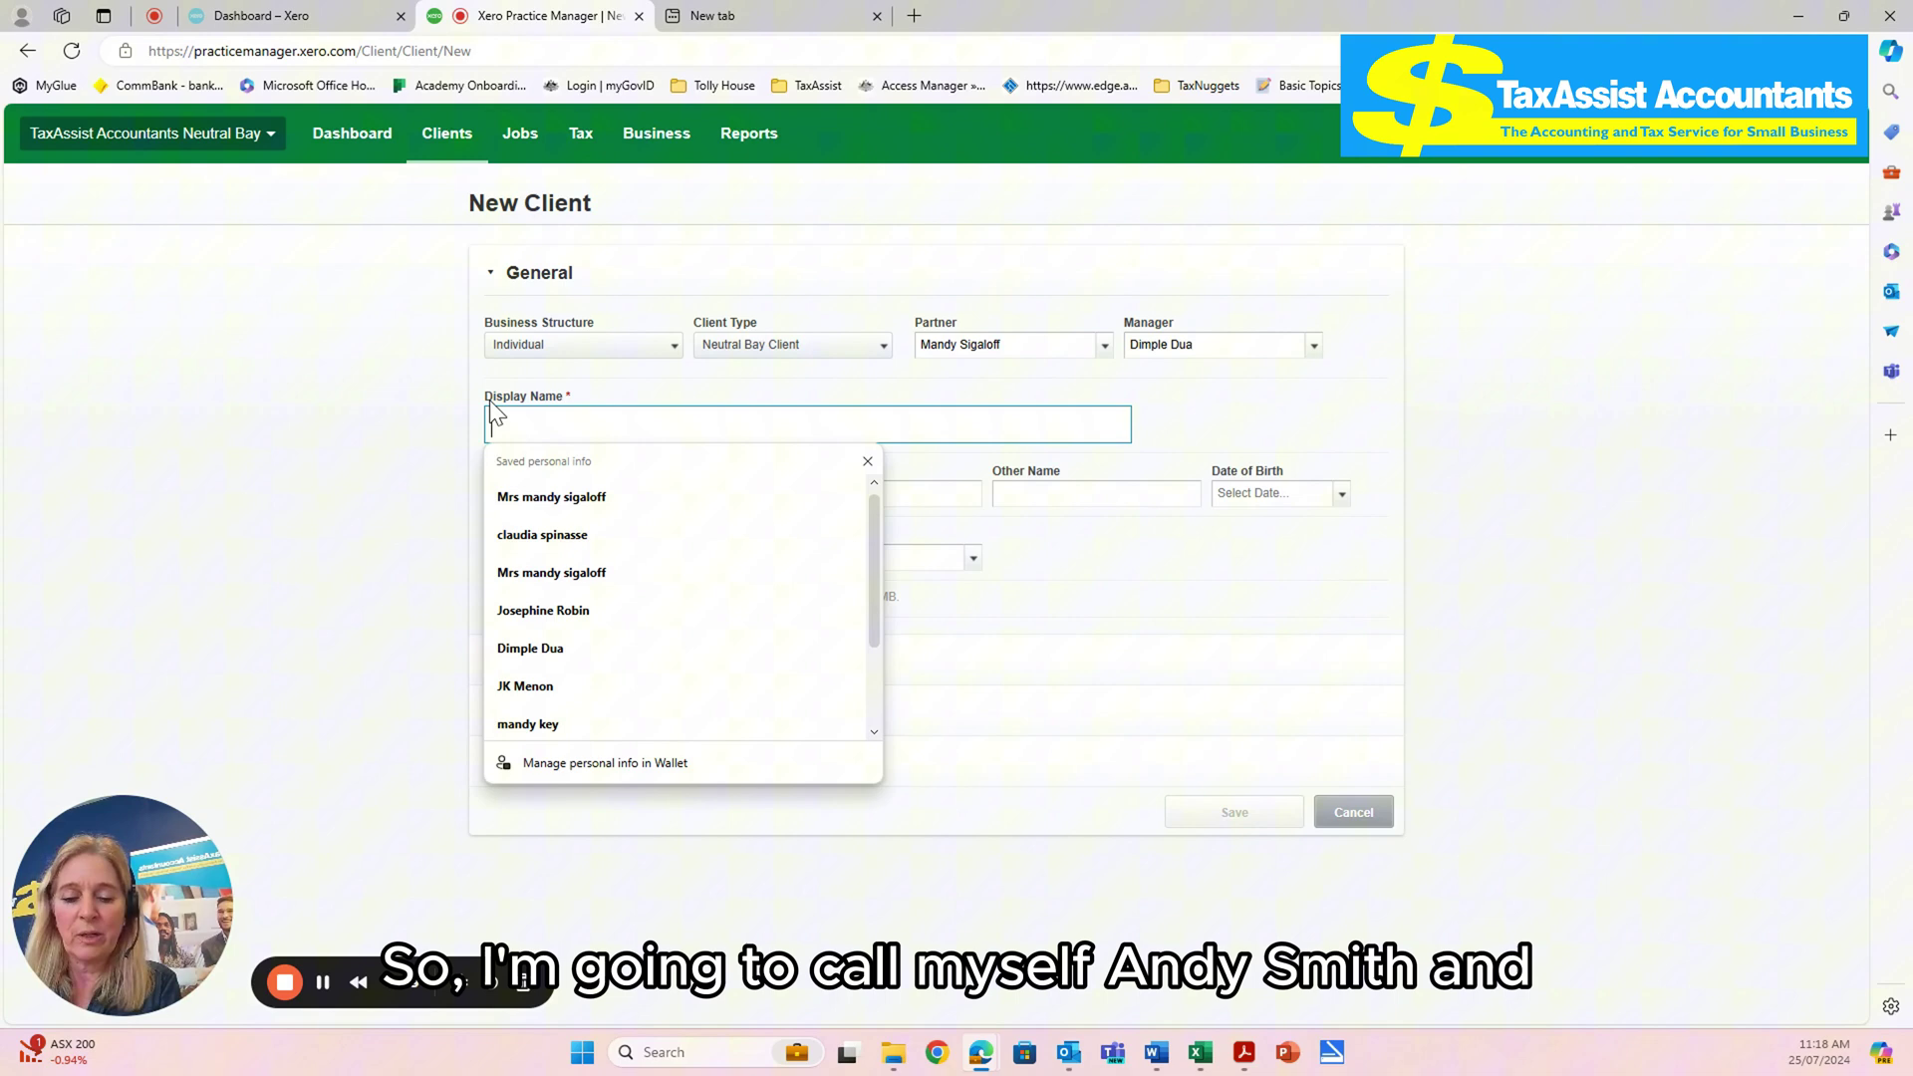
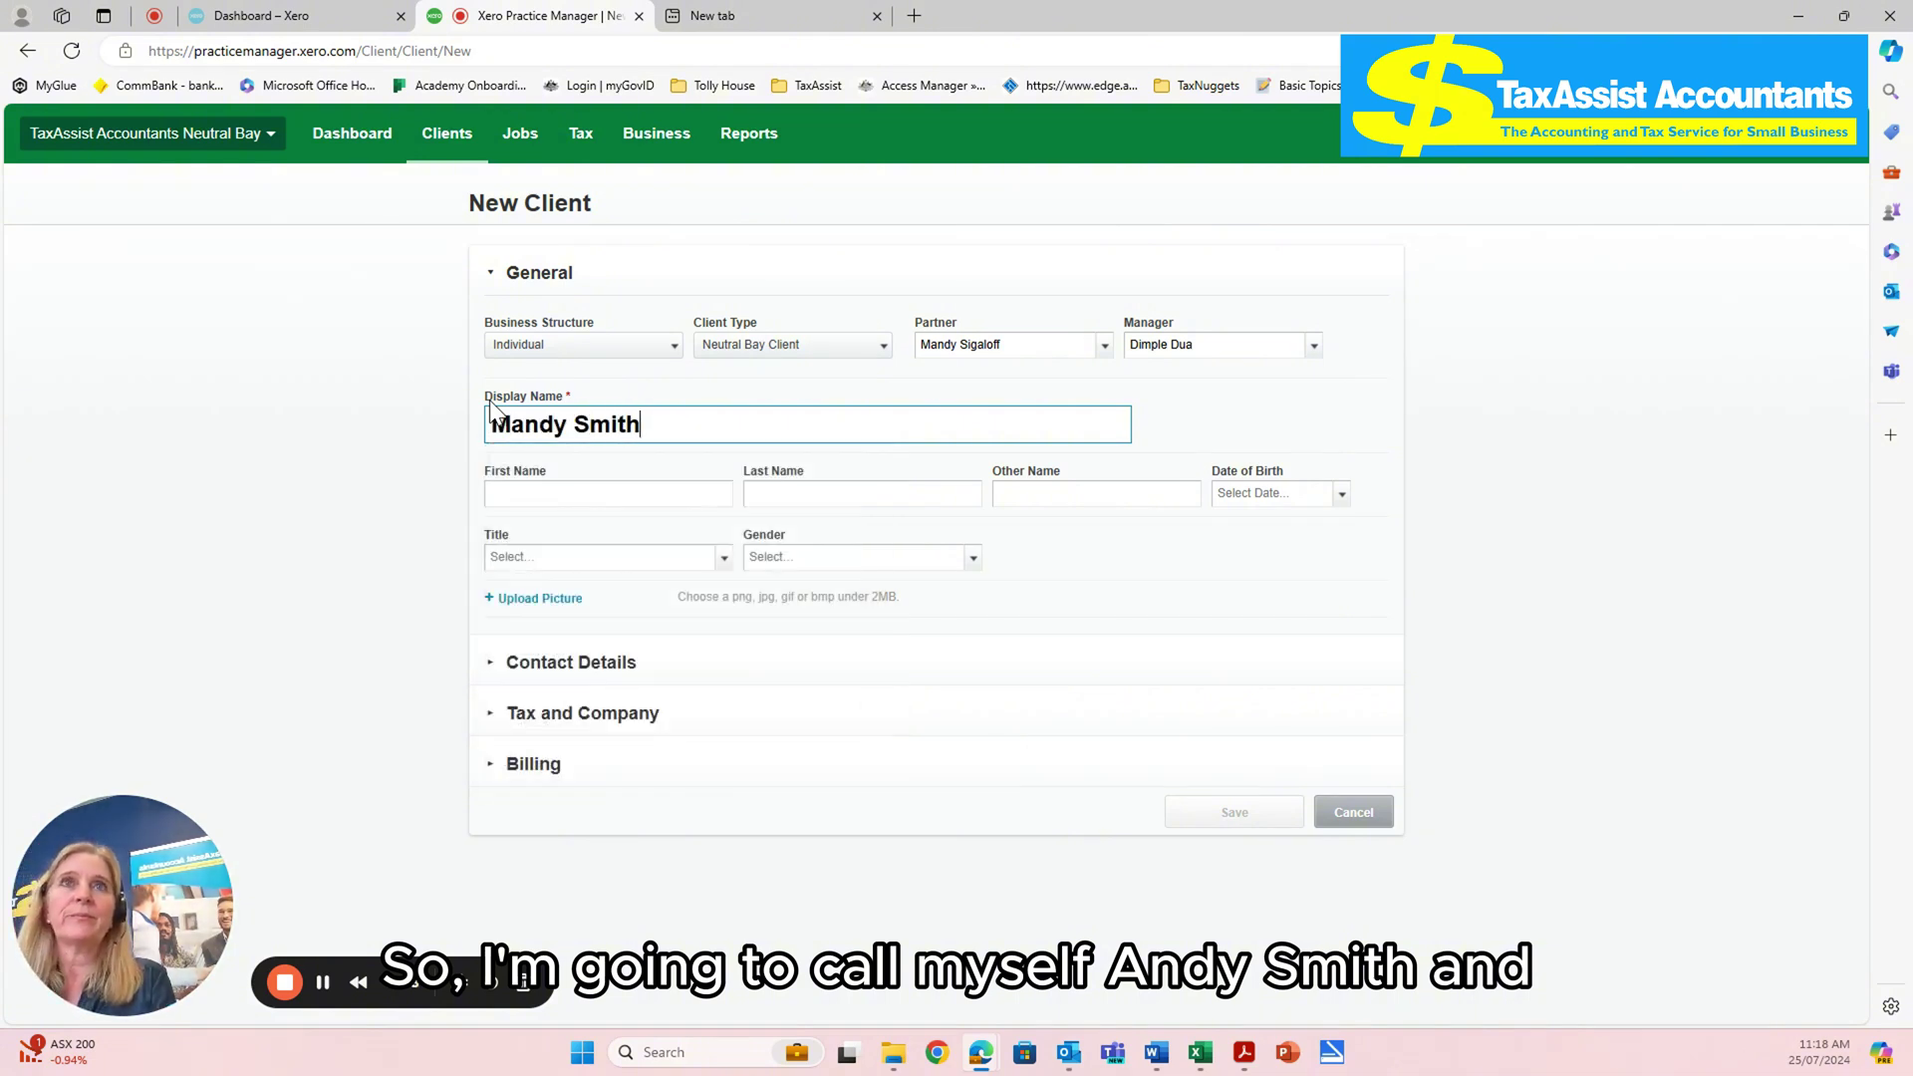
click(531, 493)
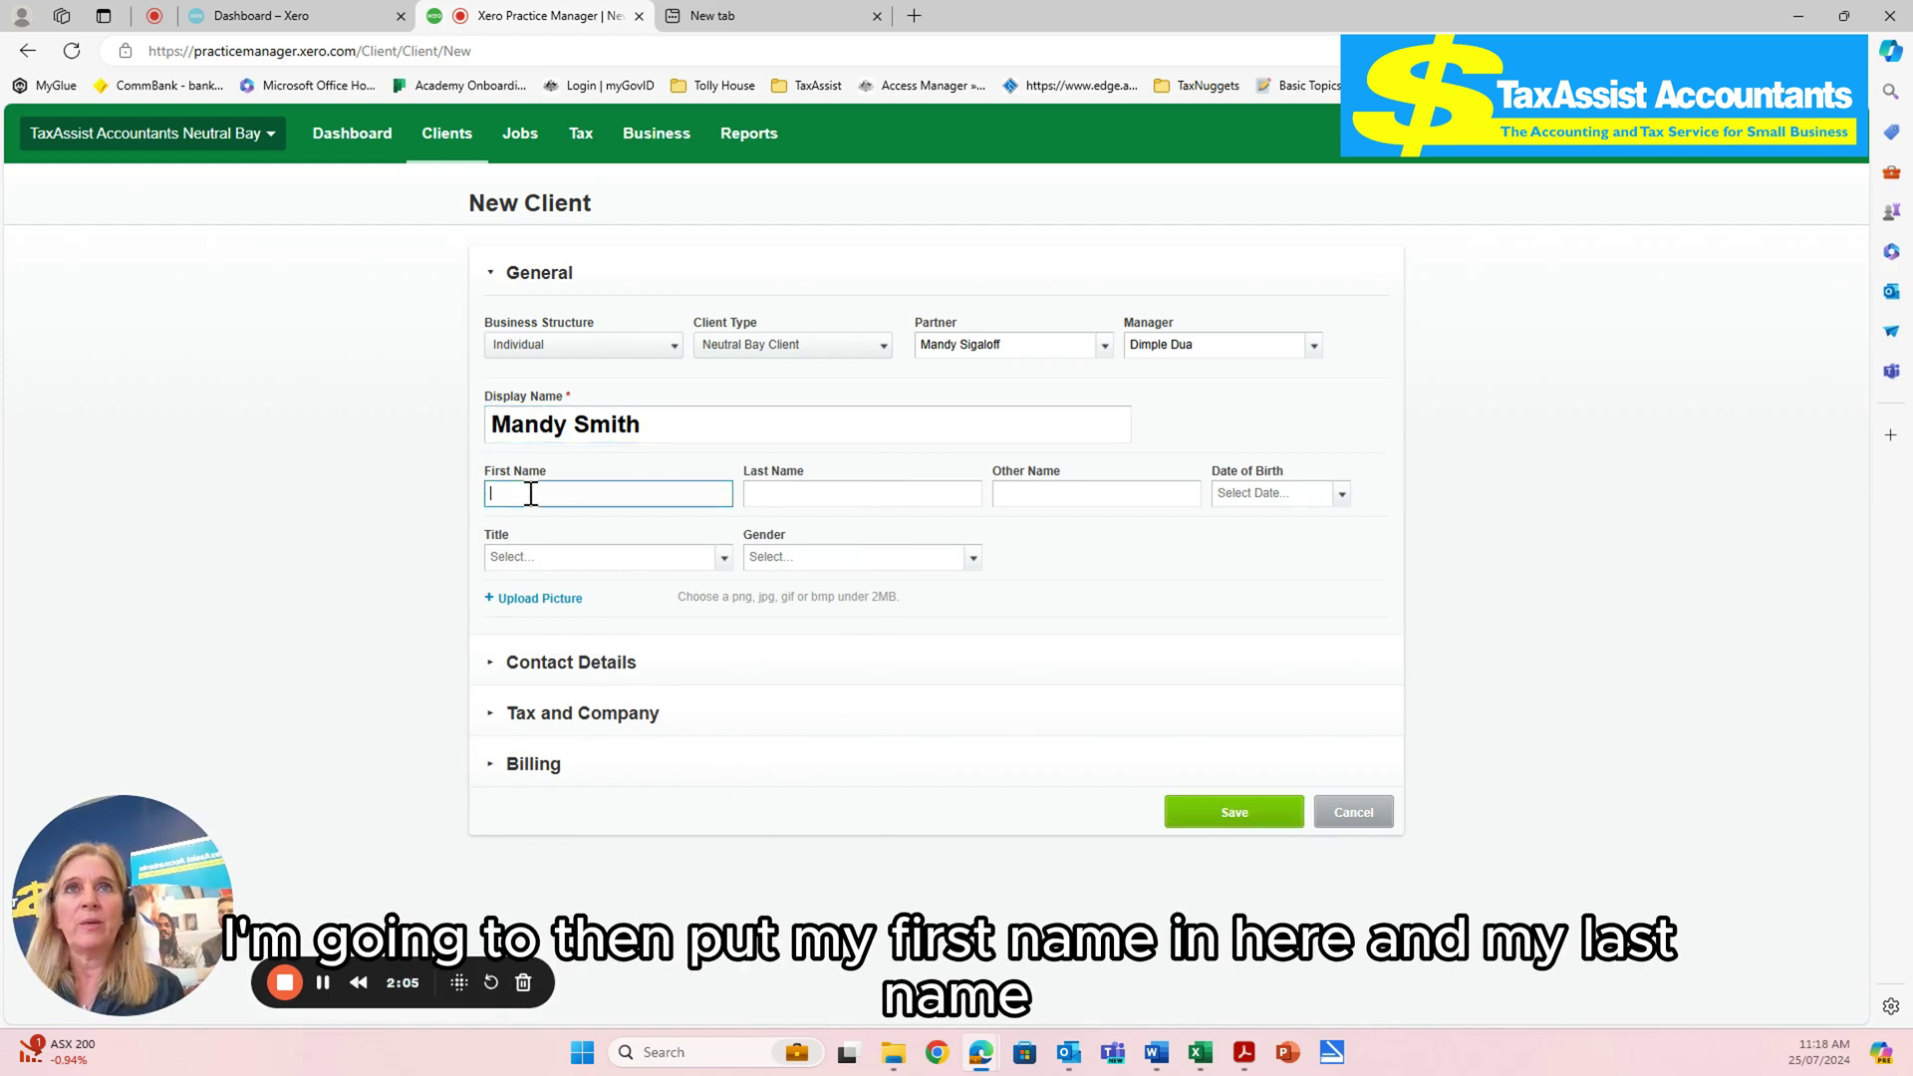
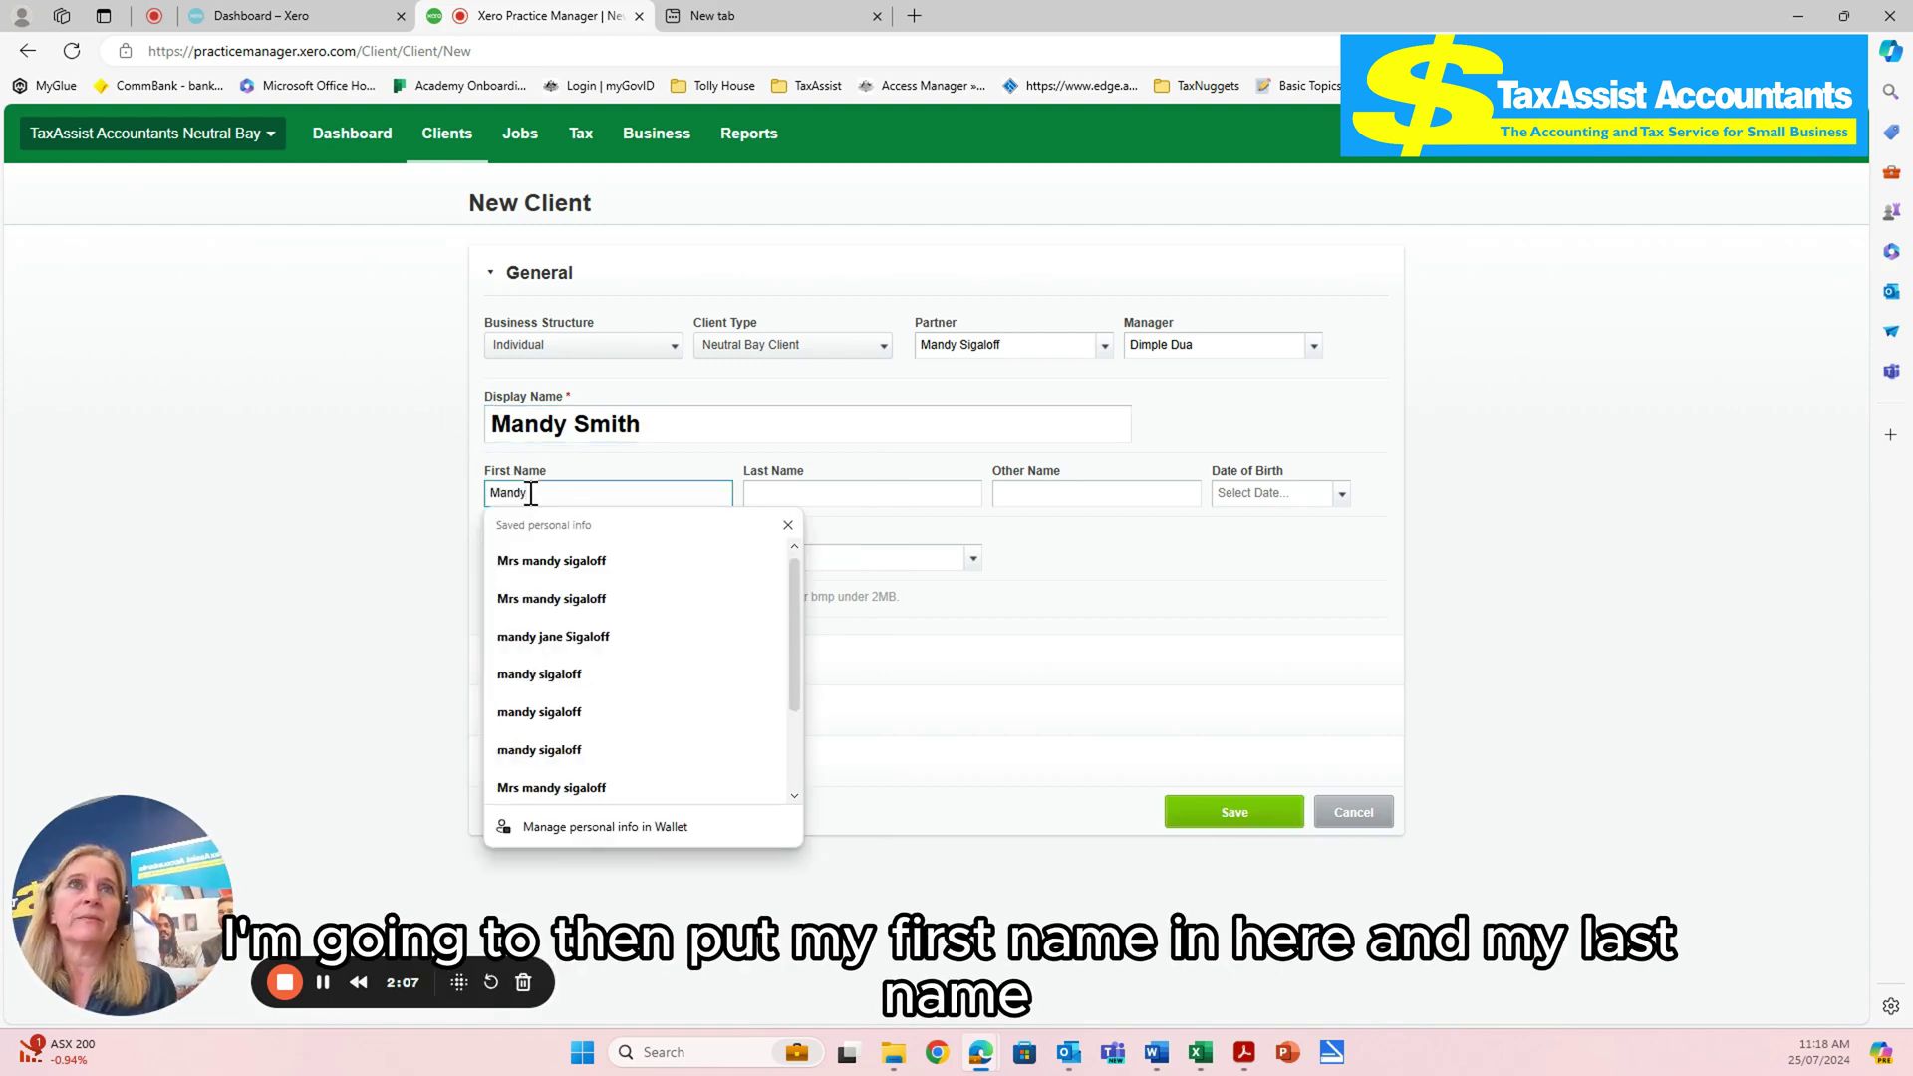
click(914, 495)
- Enter the client's date of birth, title Mrs and gender Female
click(1342, 493)
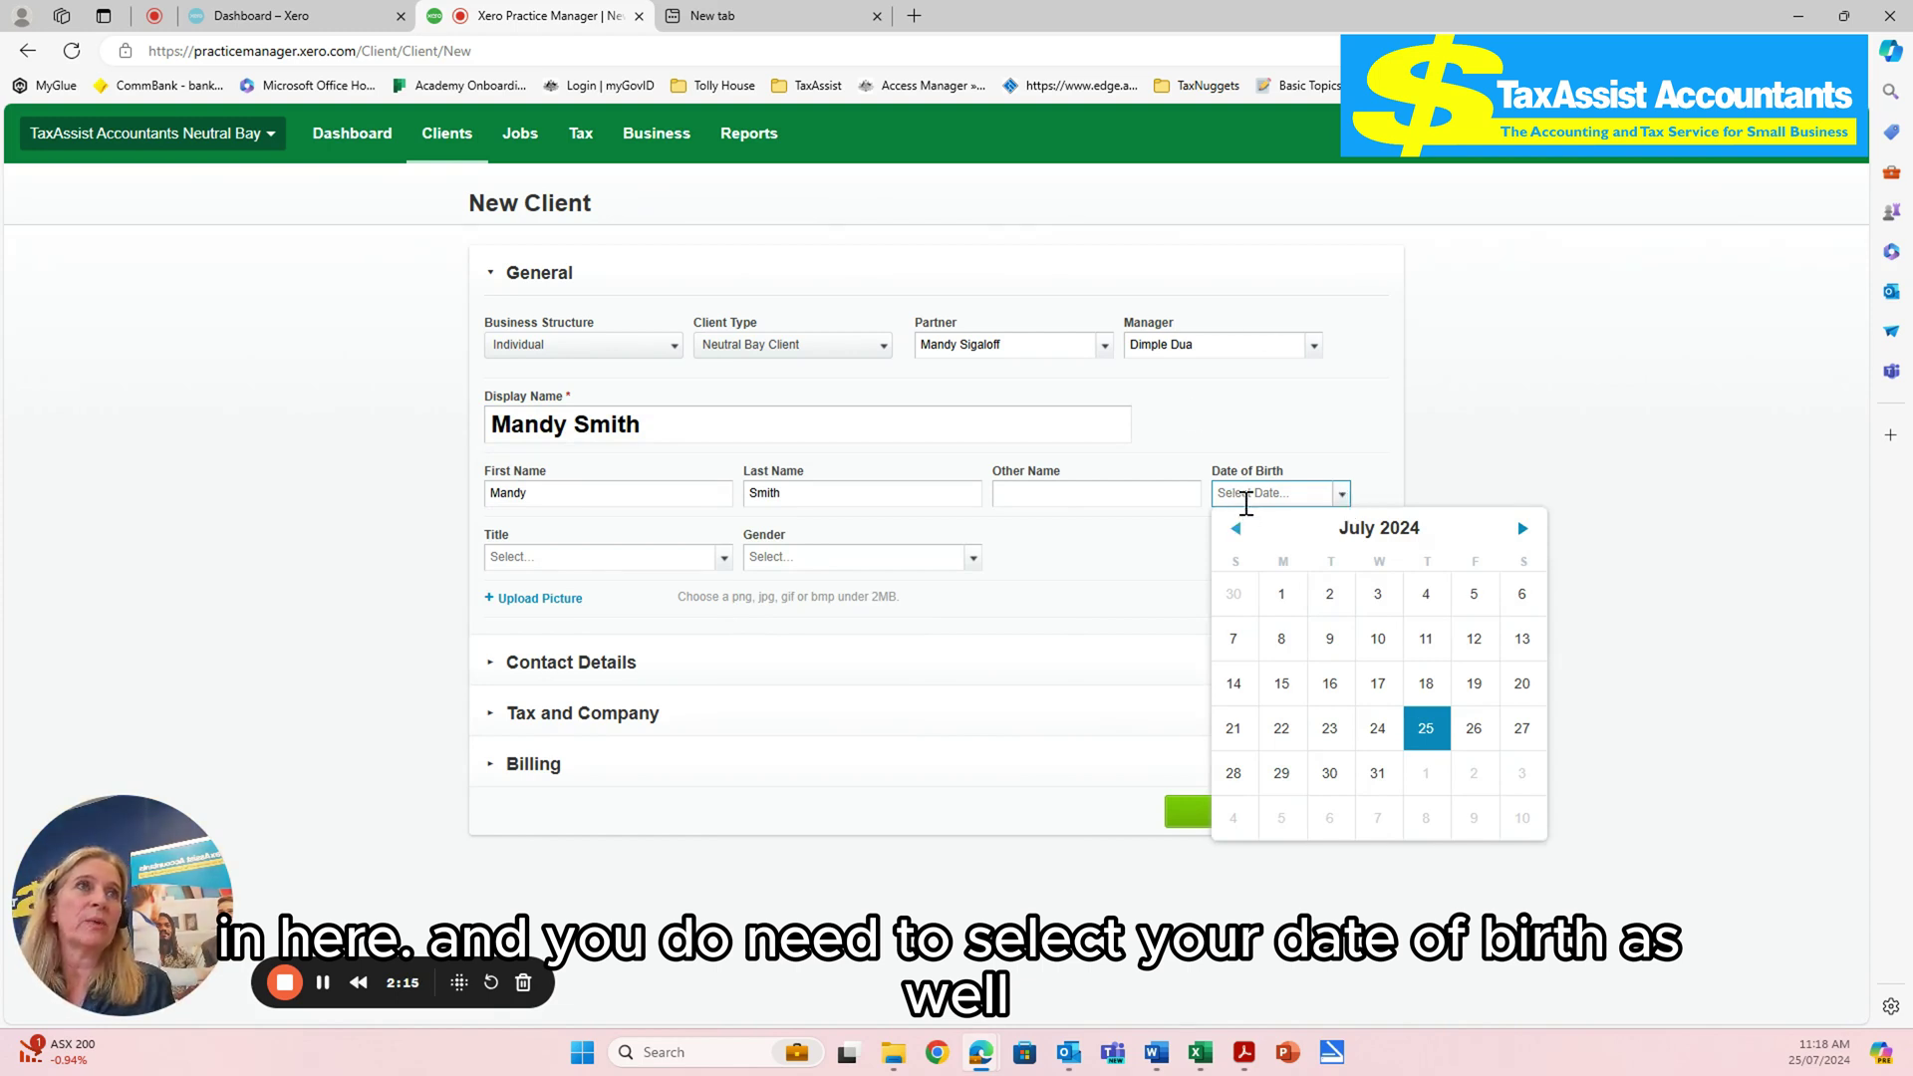
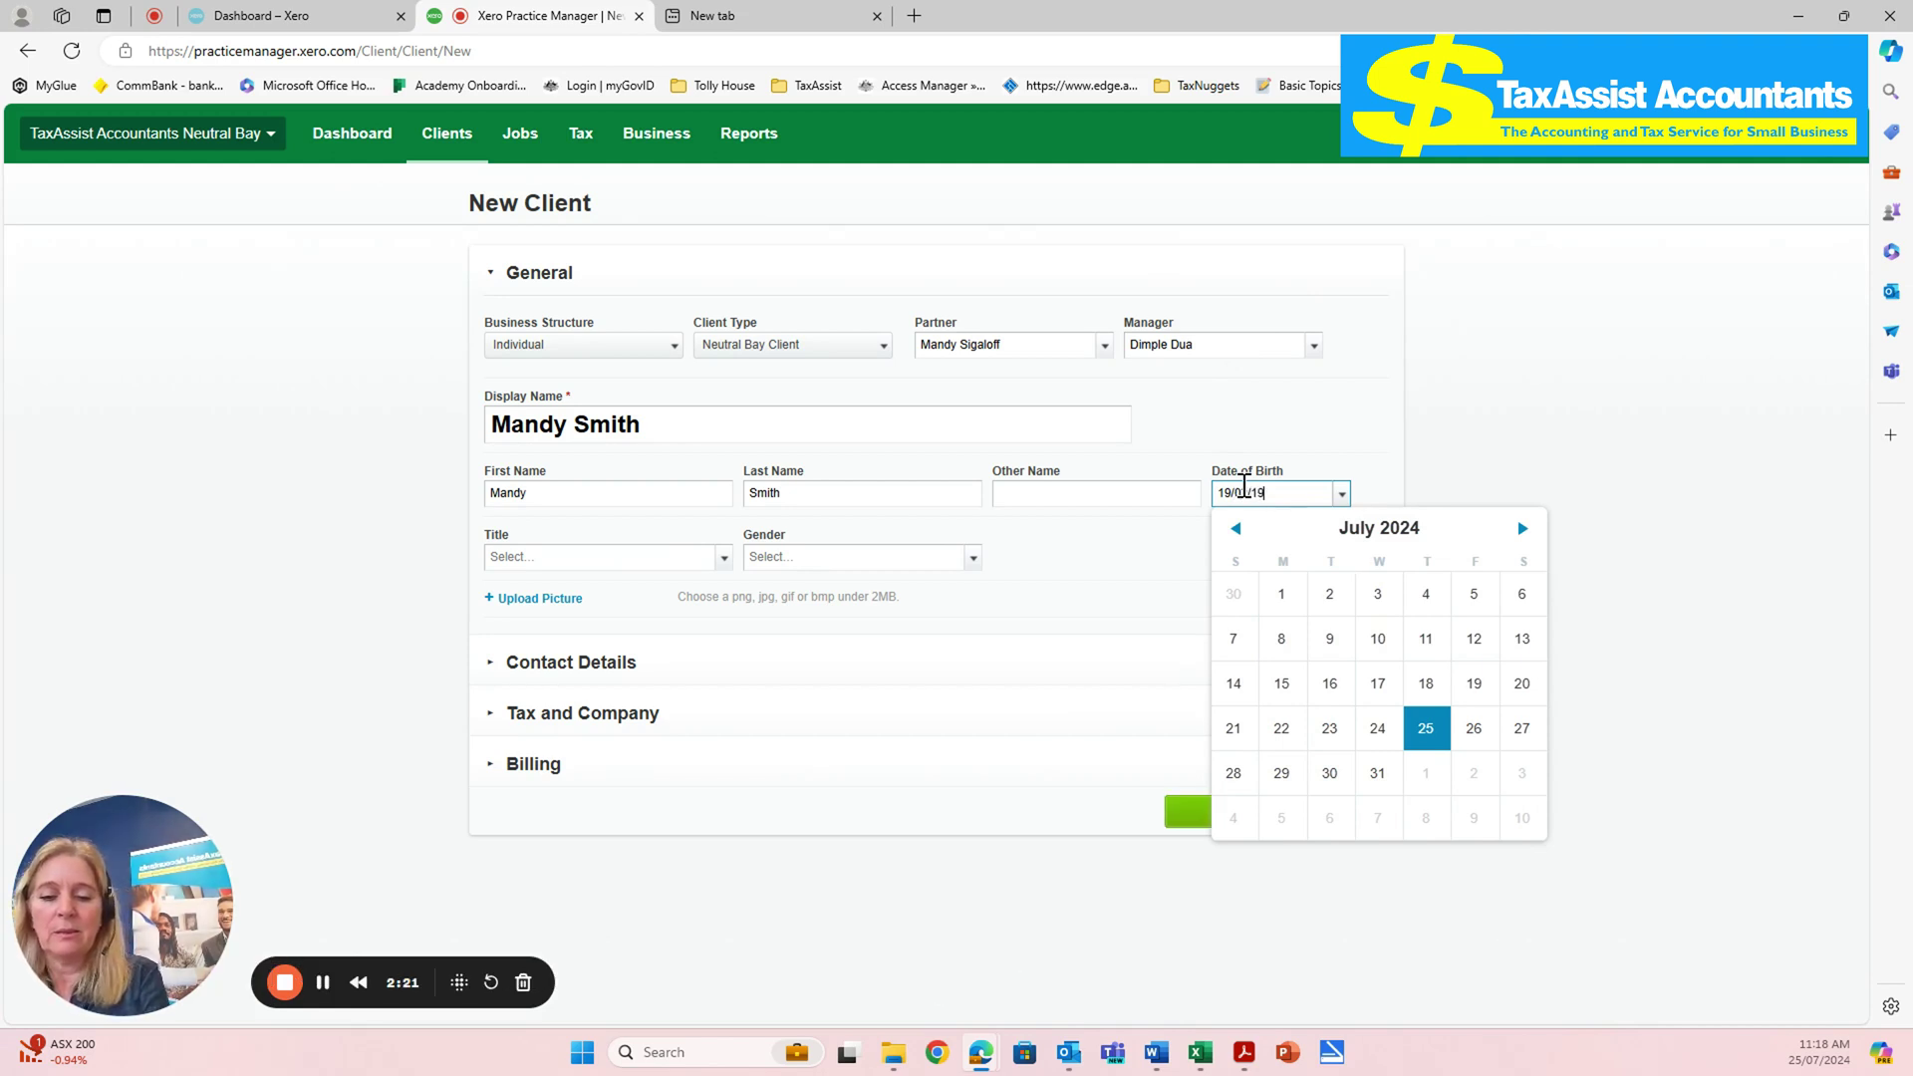
click(802, 763)
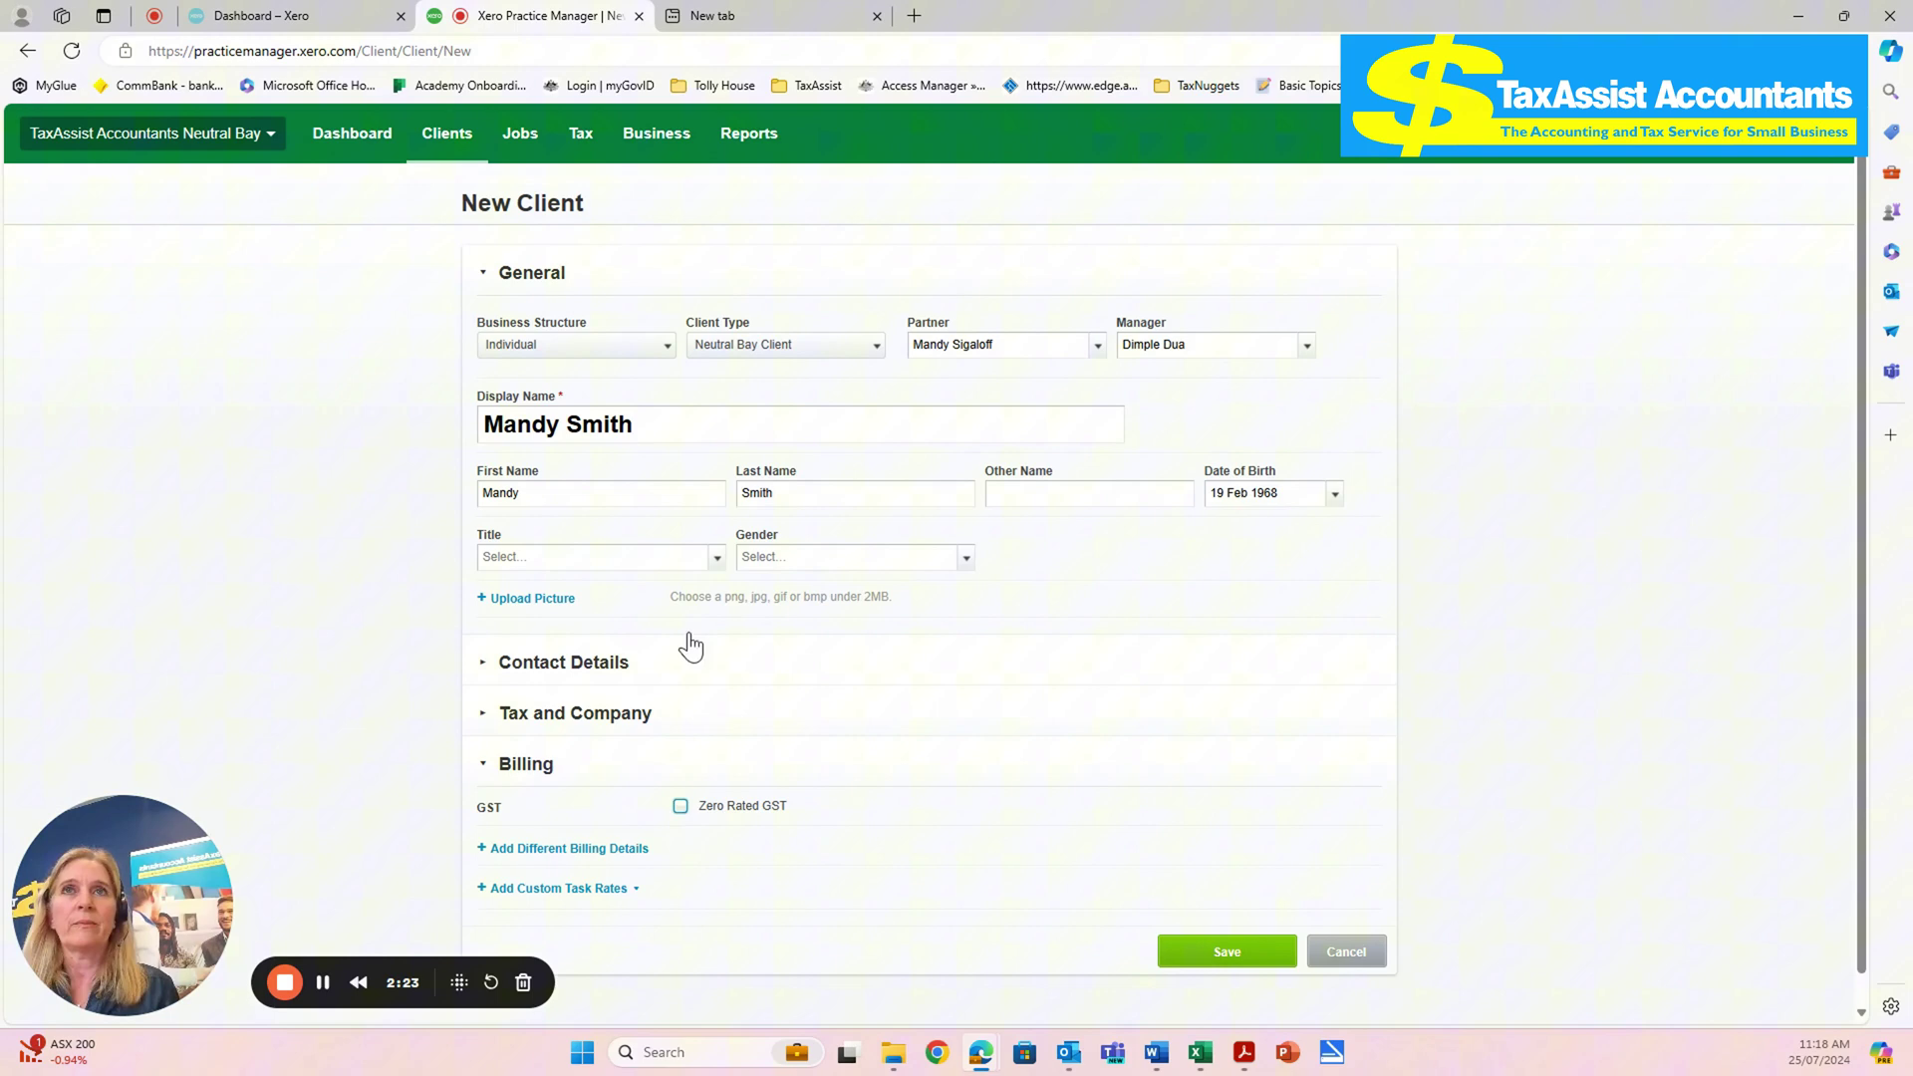
click(603, 555)
text(mrs)
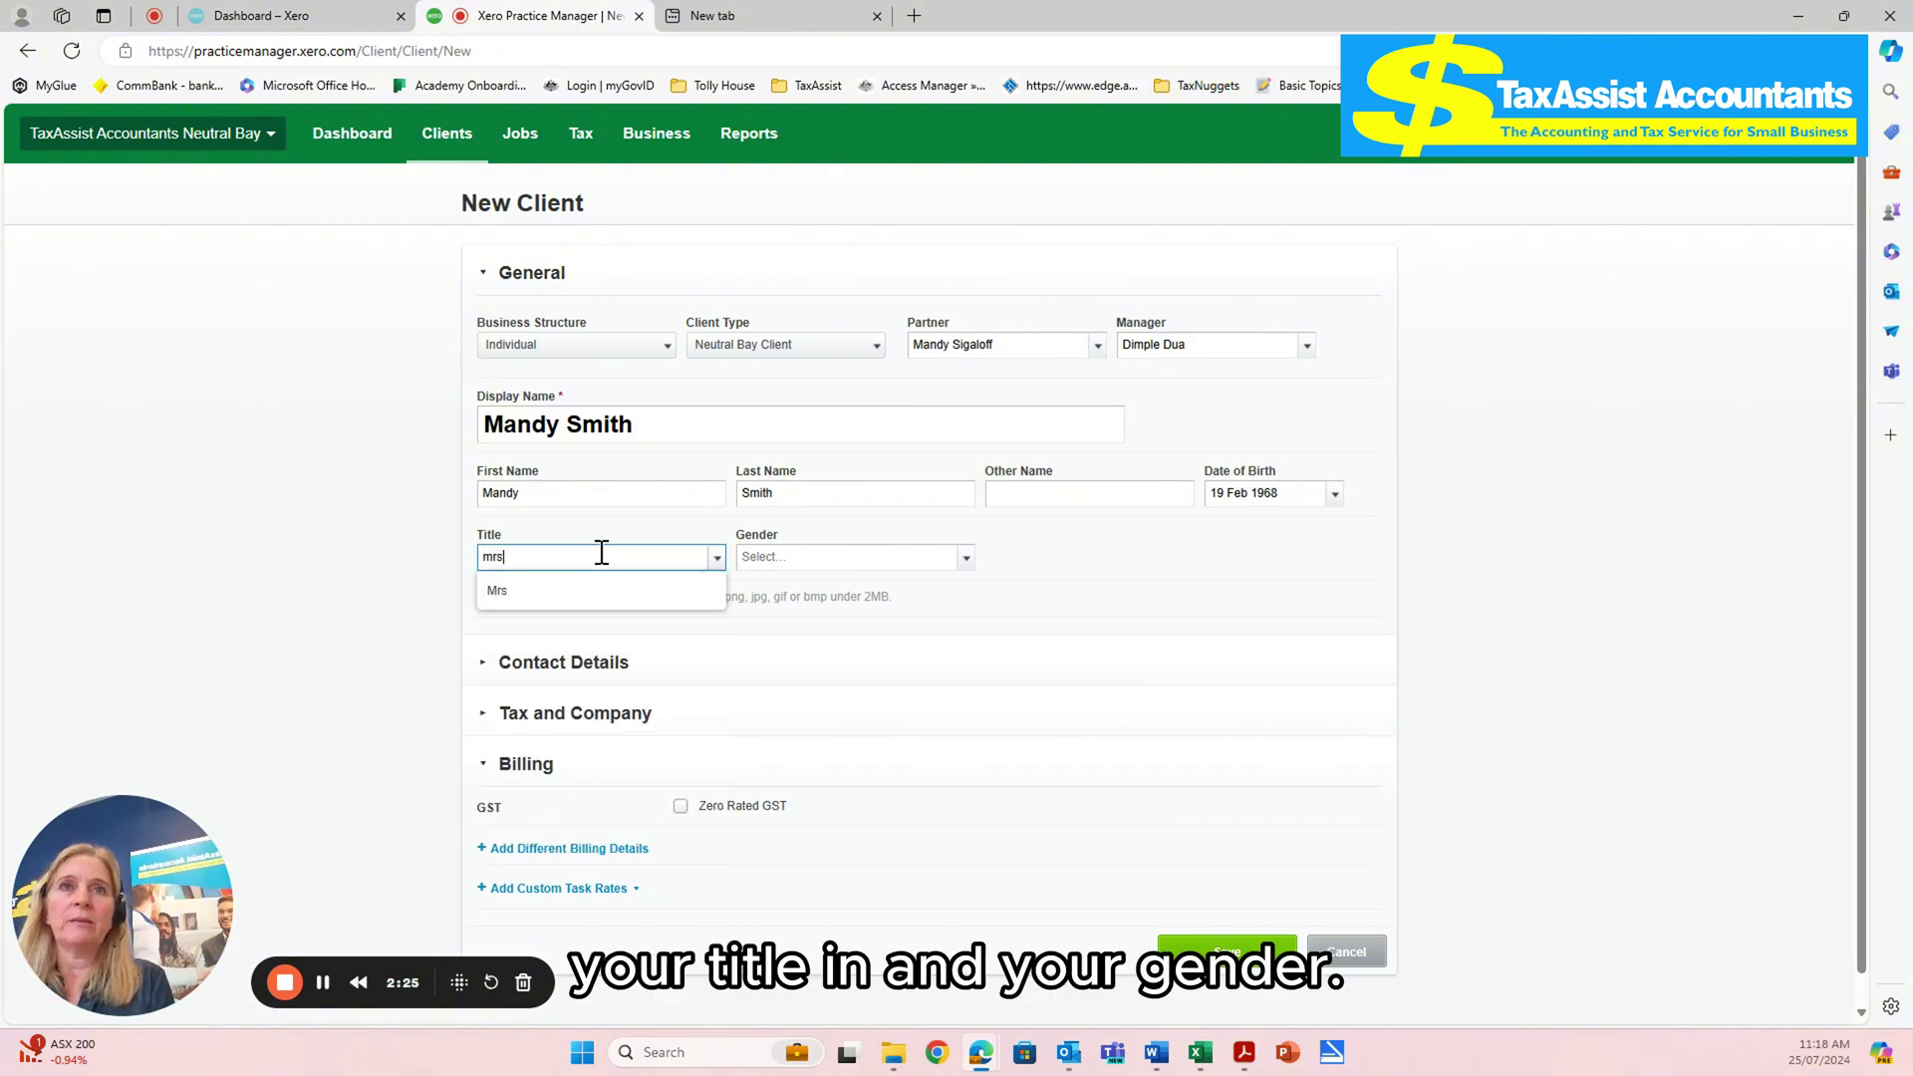
click(762, 551)
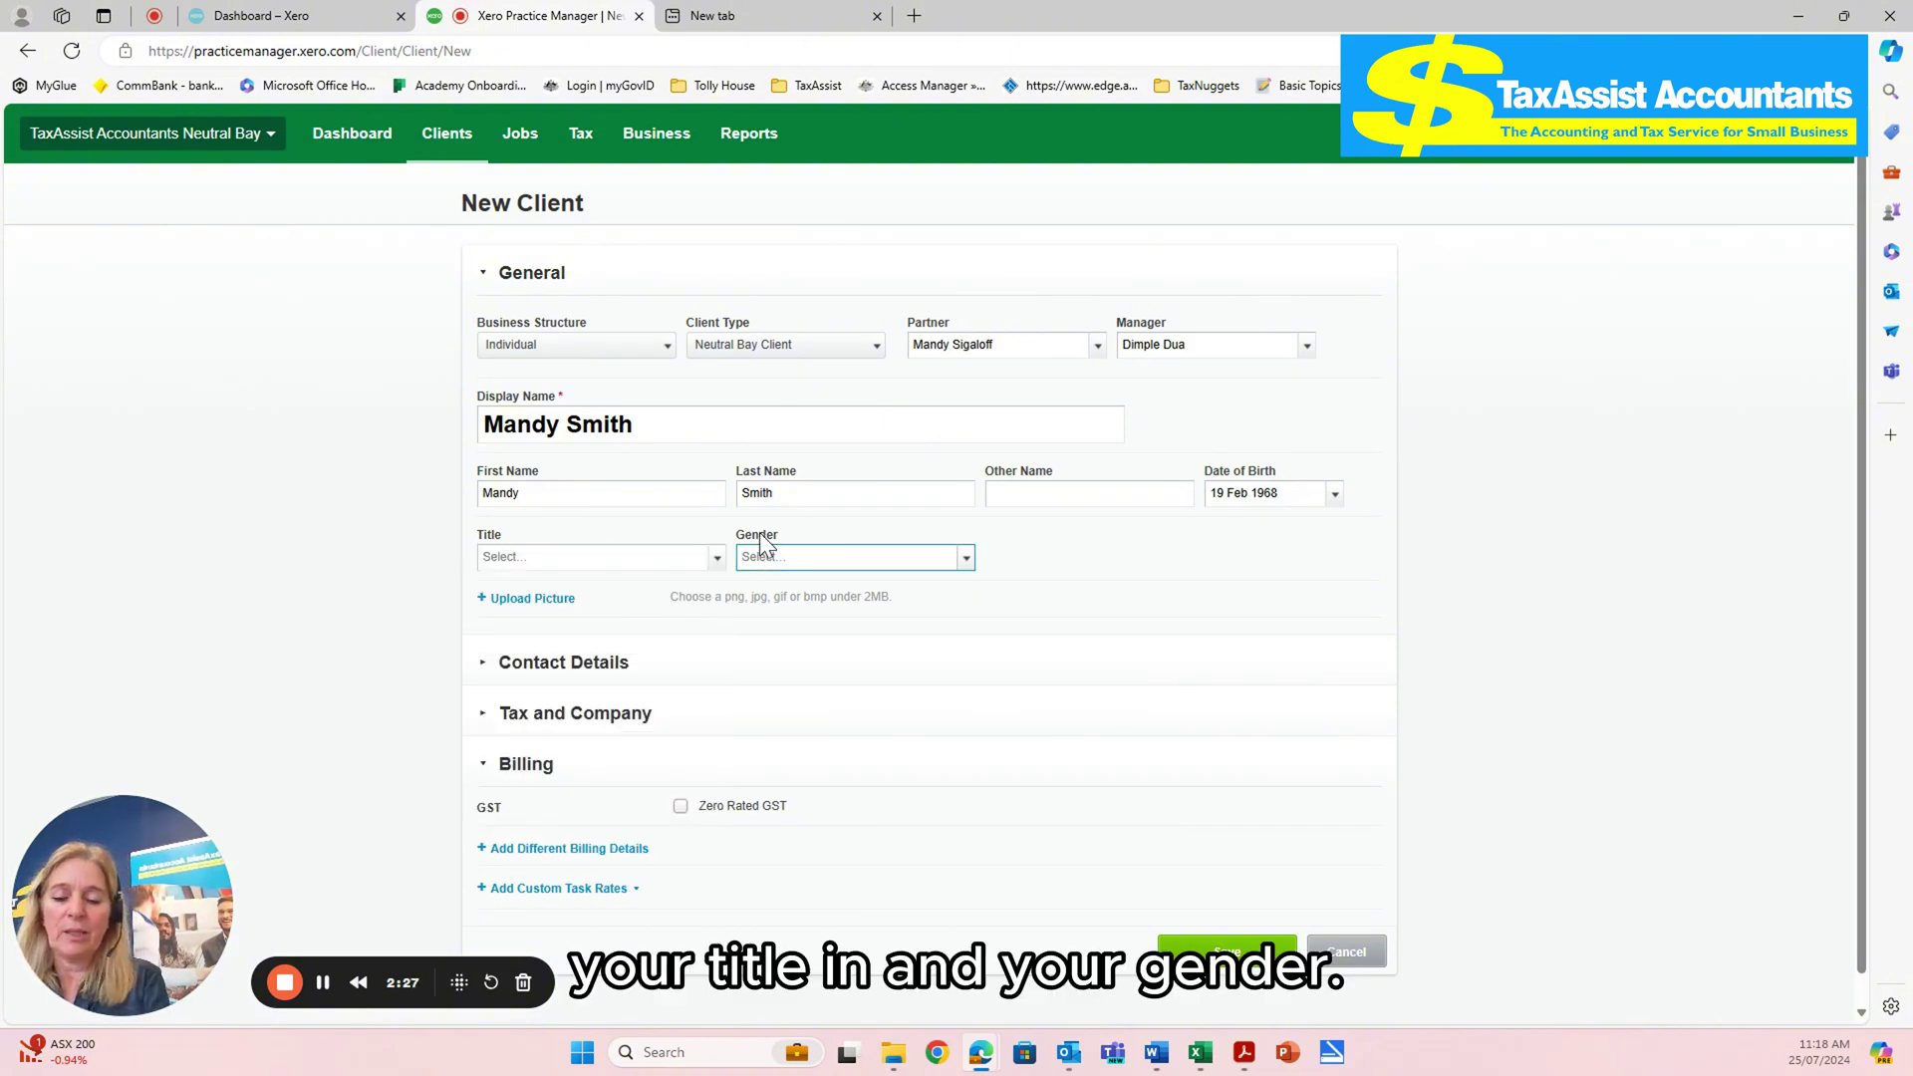
text(fema)
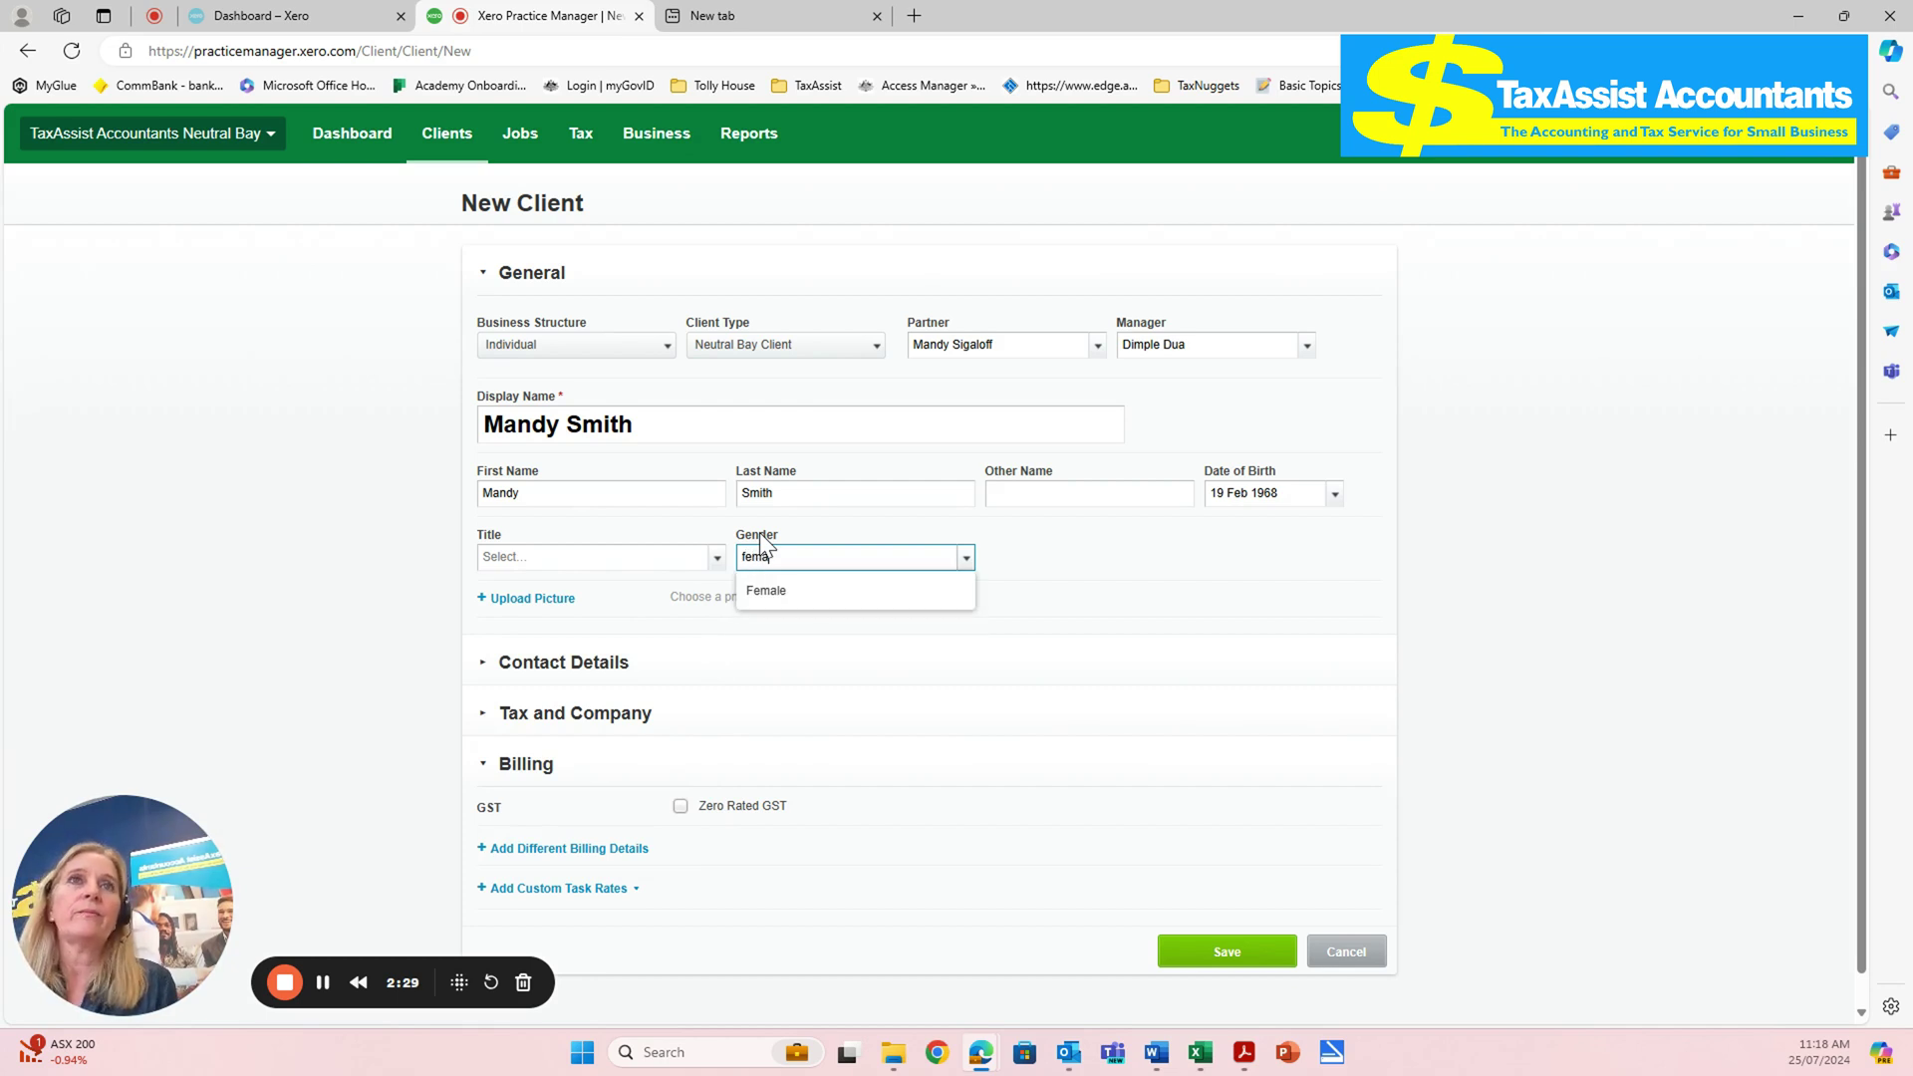
click(800, 590)
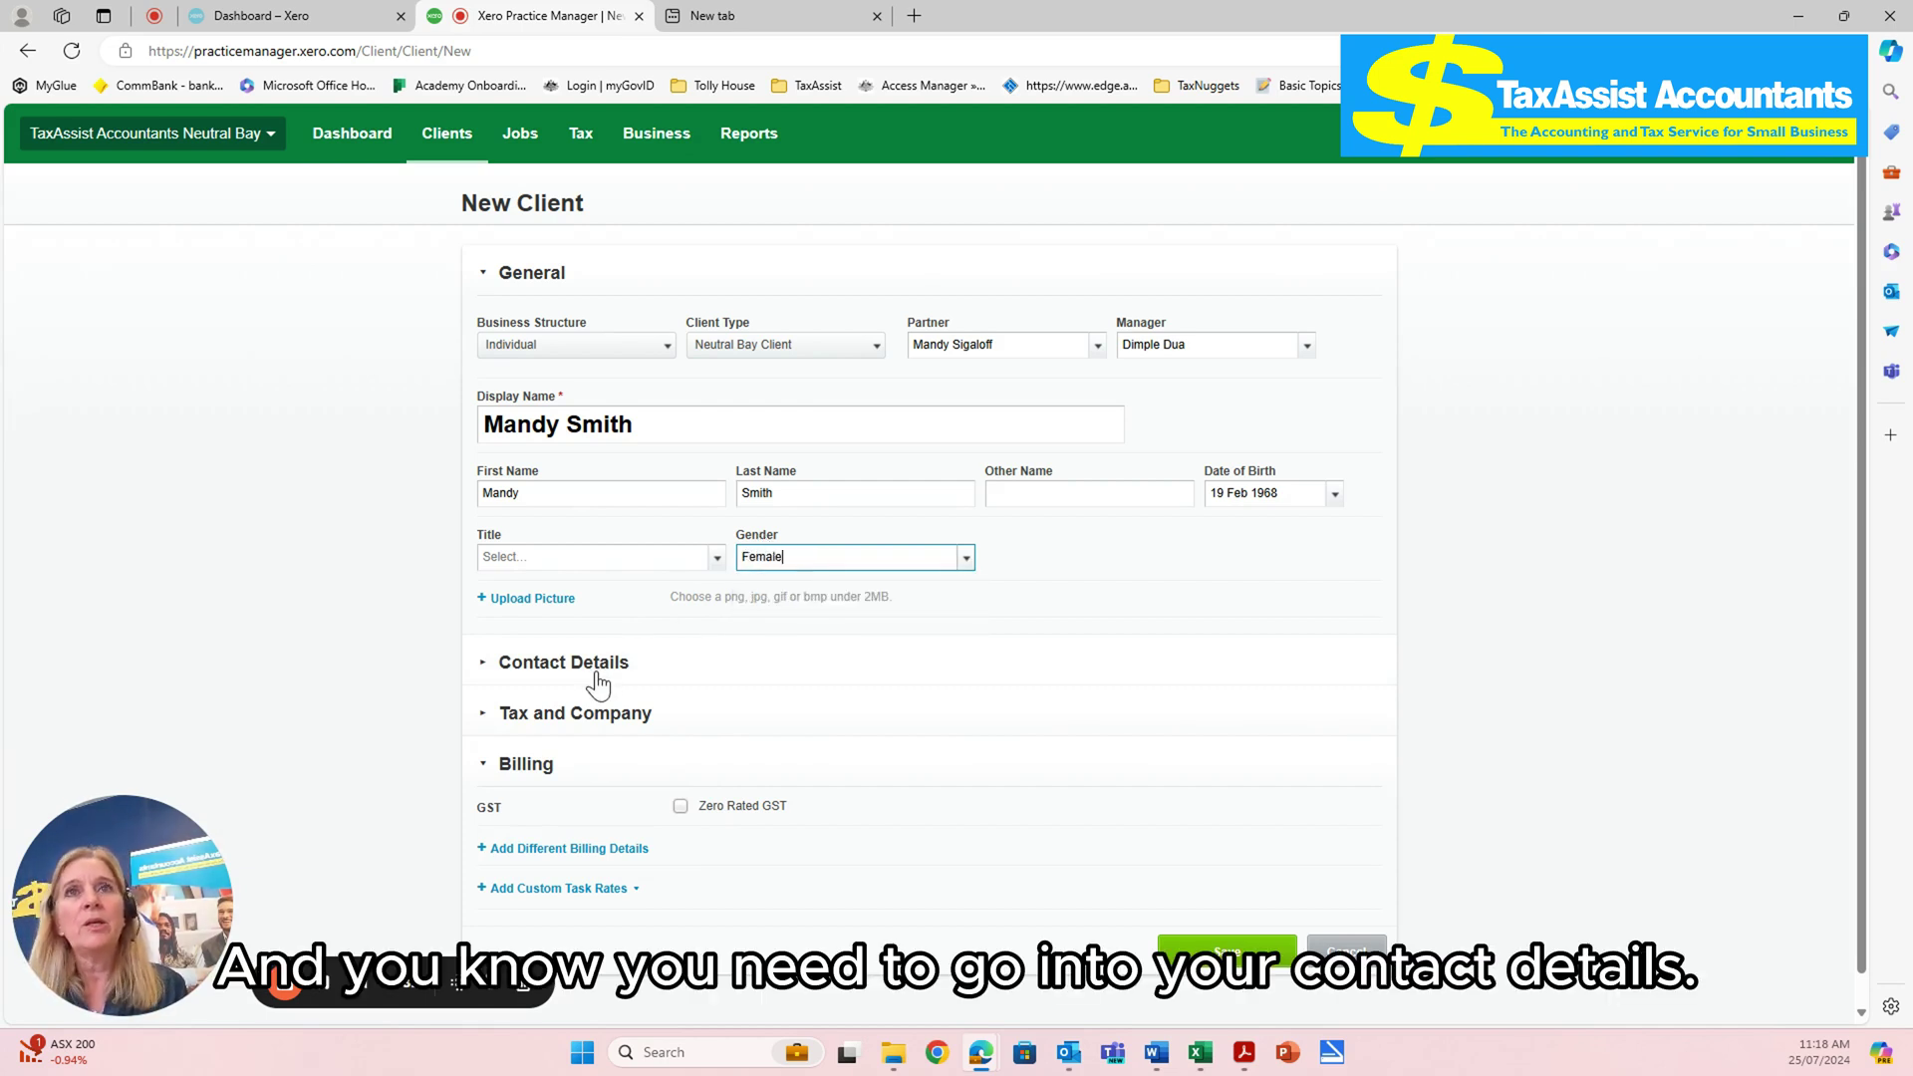
- Expand contact details and enter the client's phone number and e-mail address
click(590, 673)
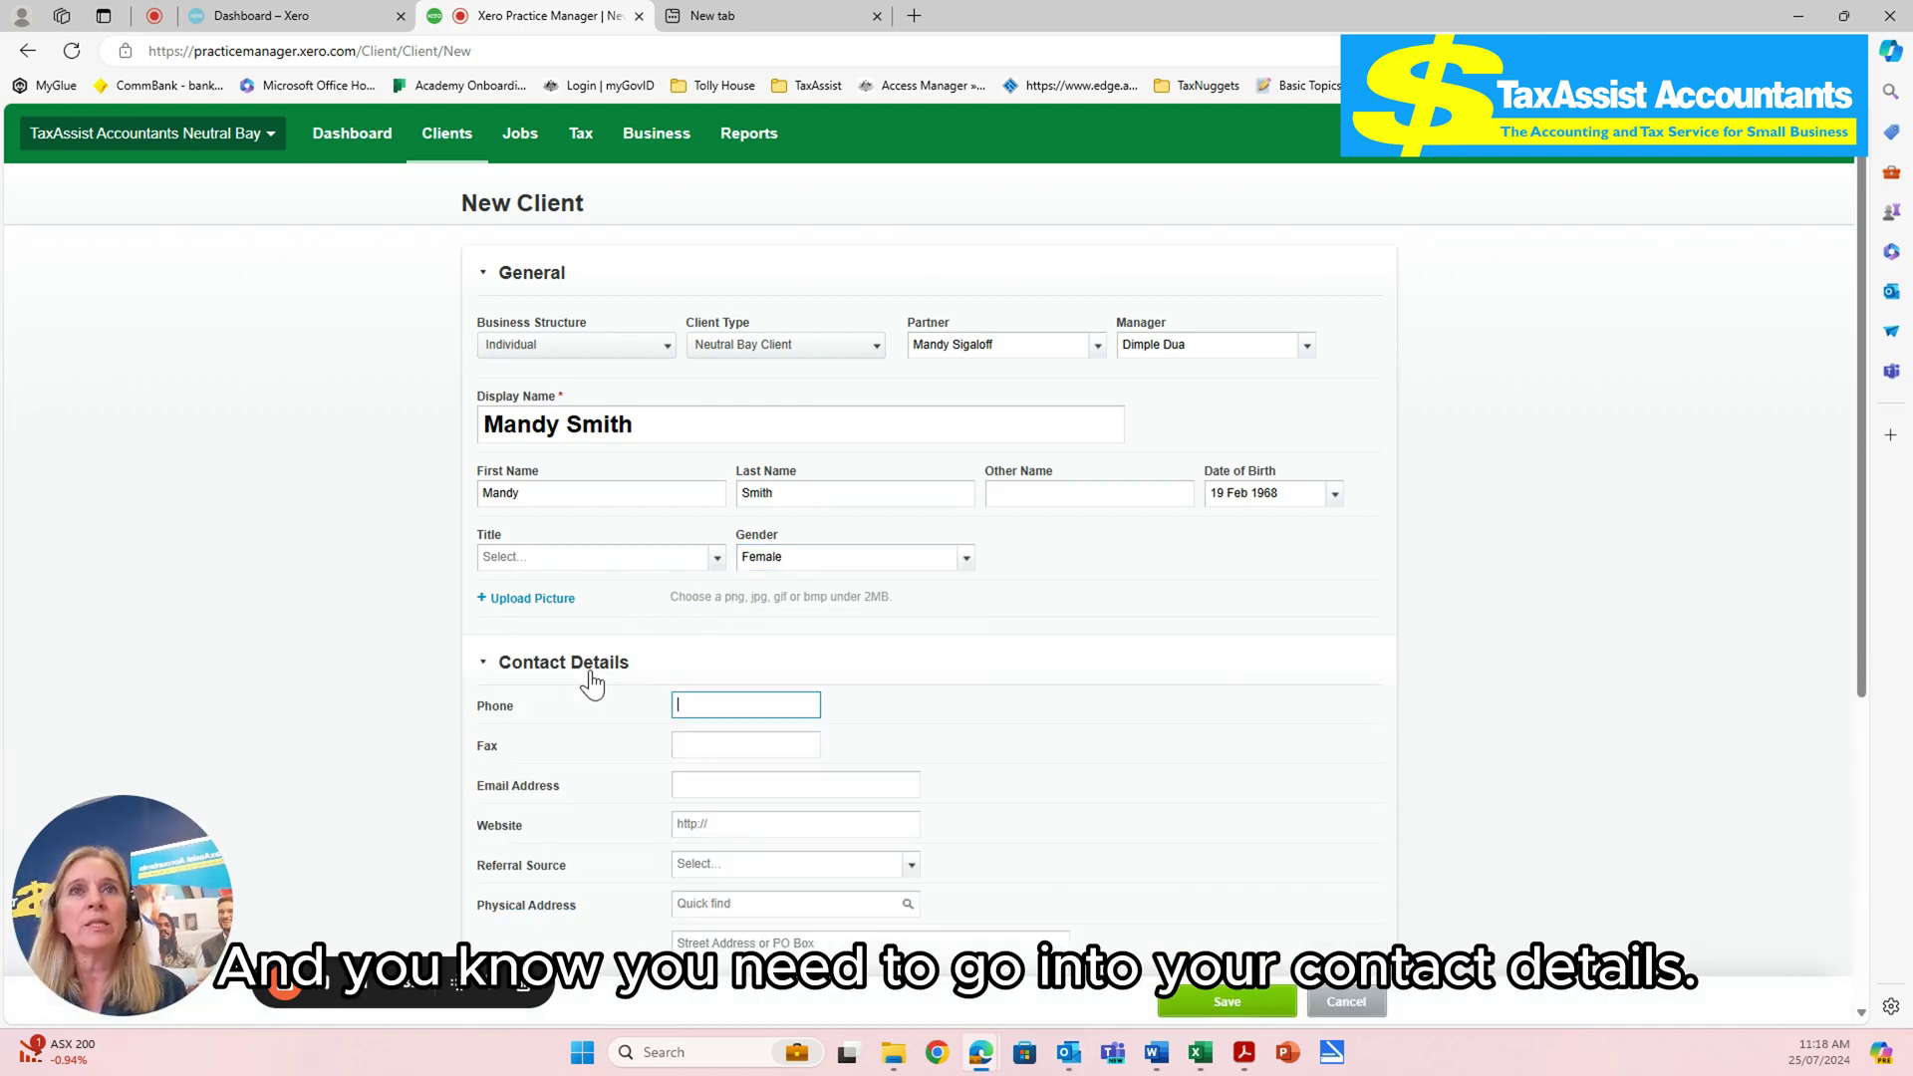
click(748, 706)
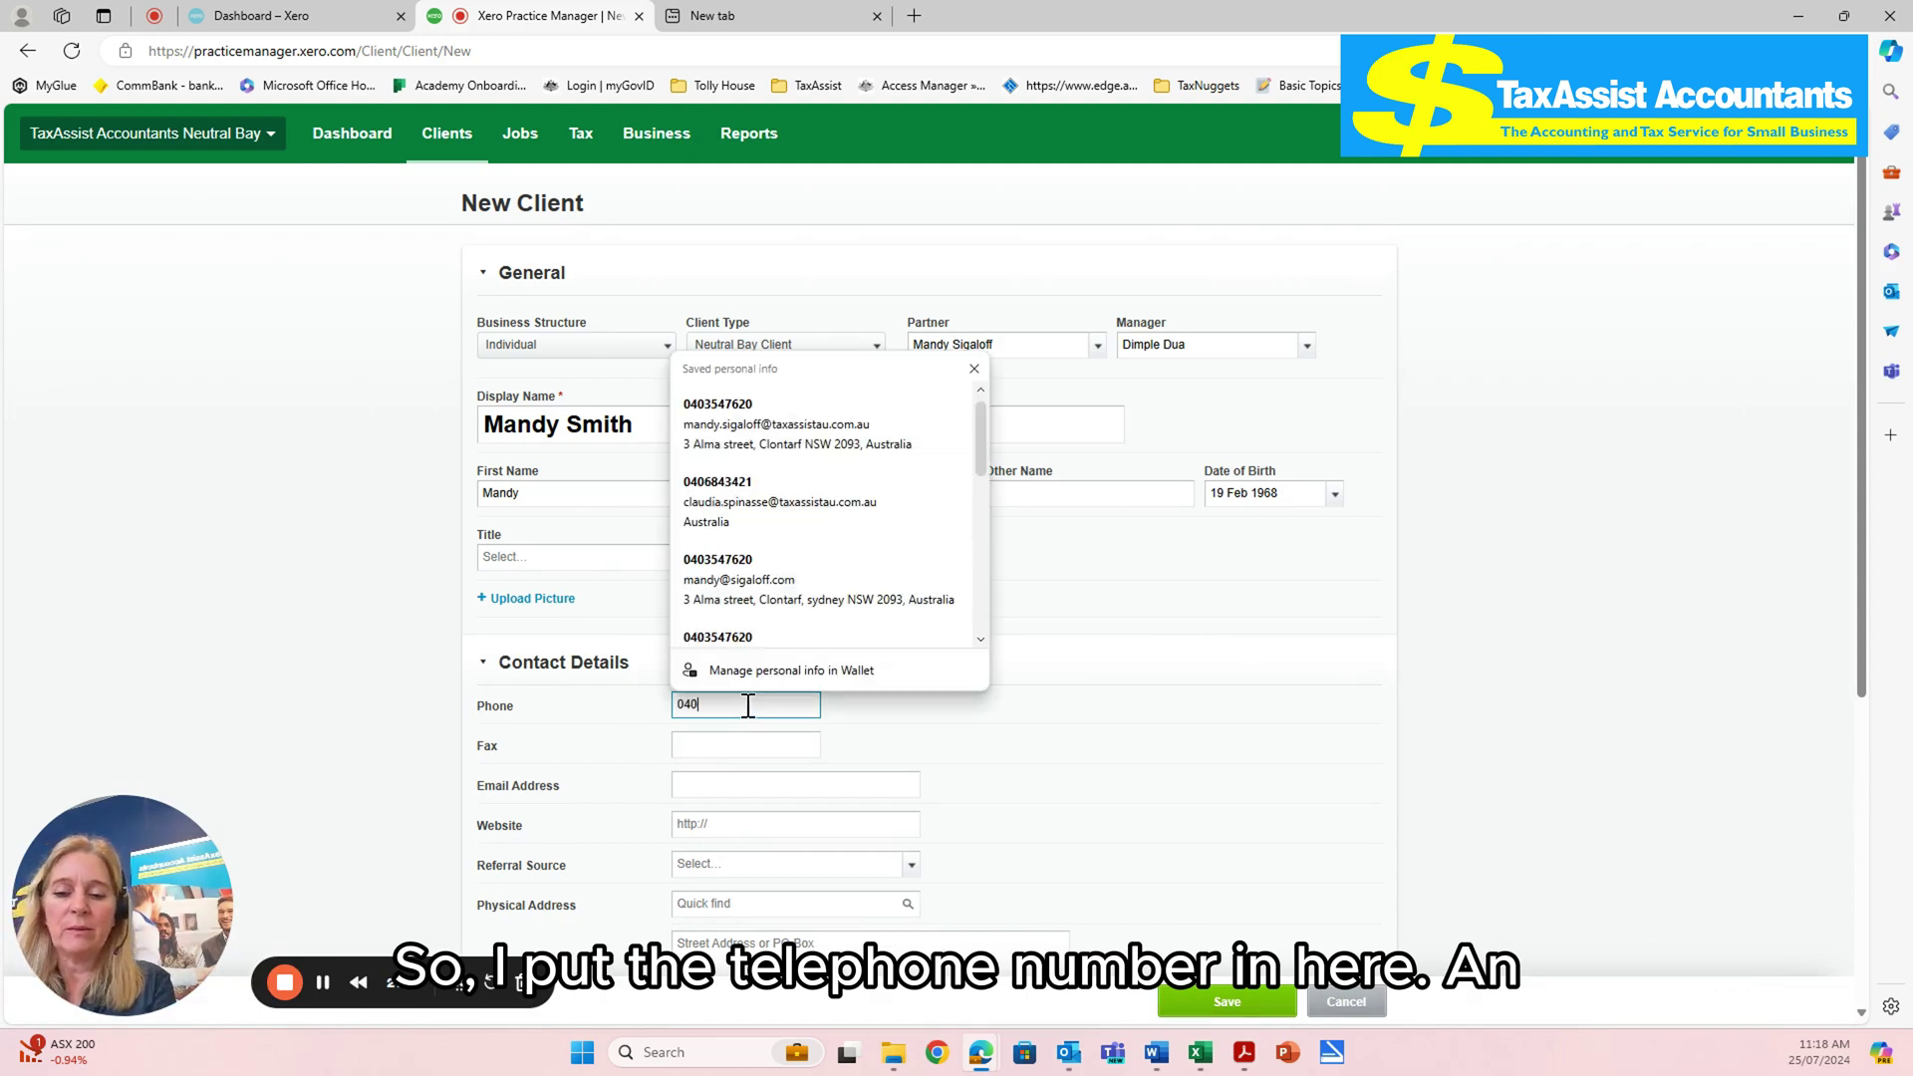
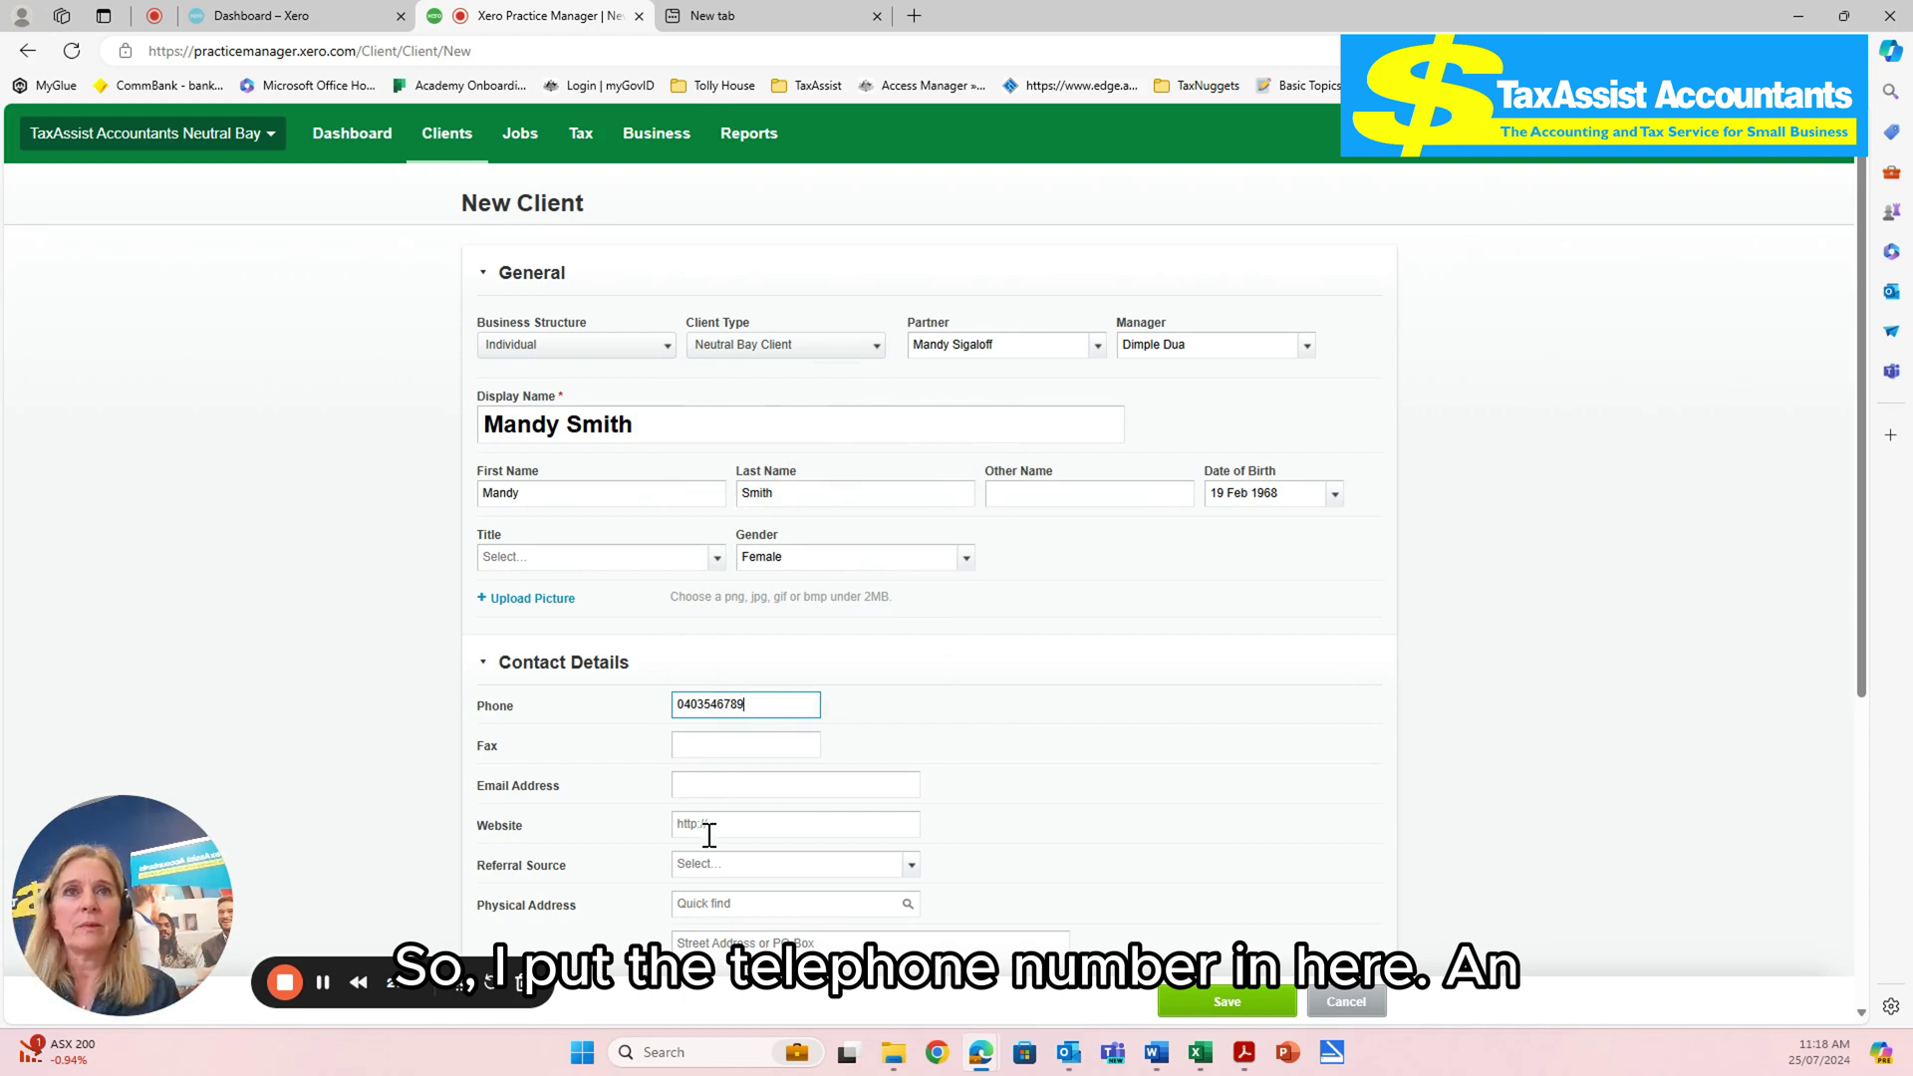
click(723, 788)
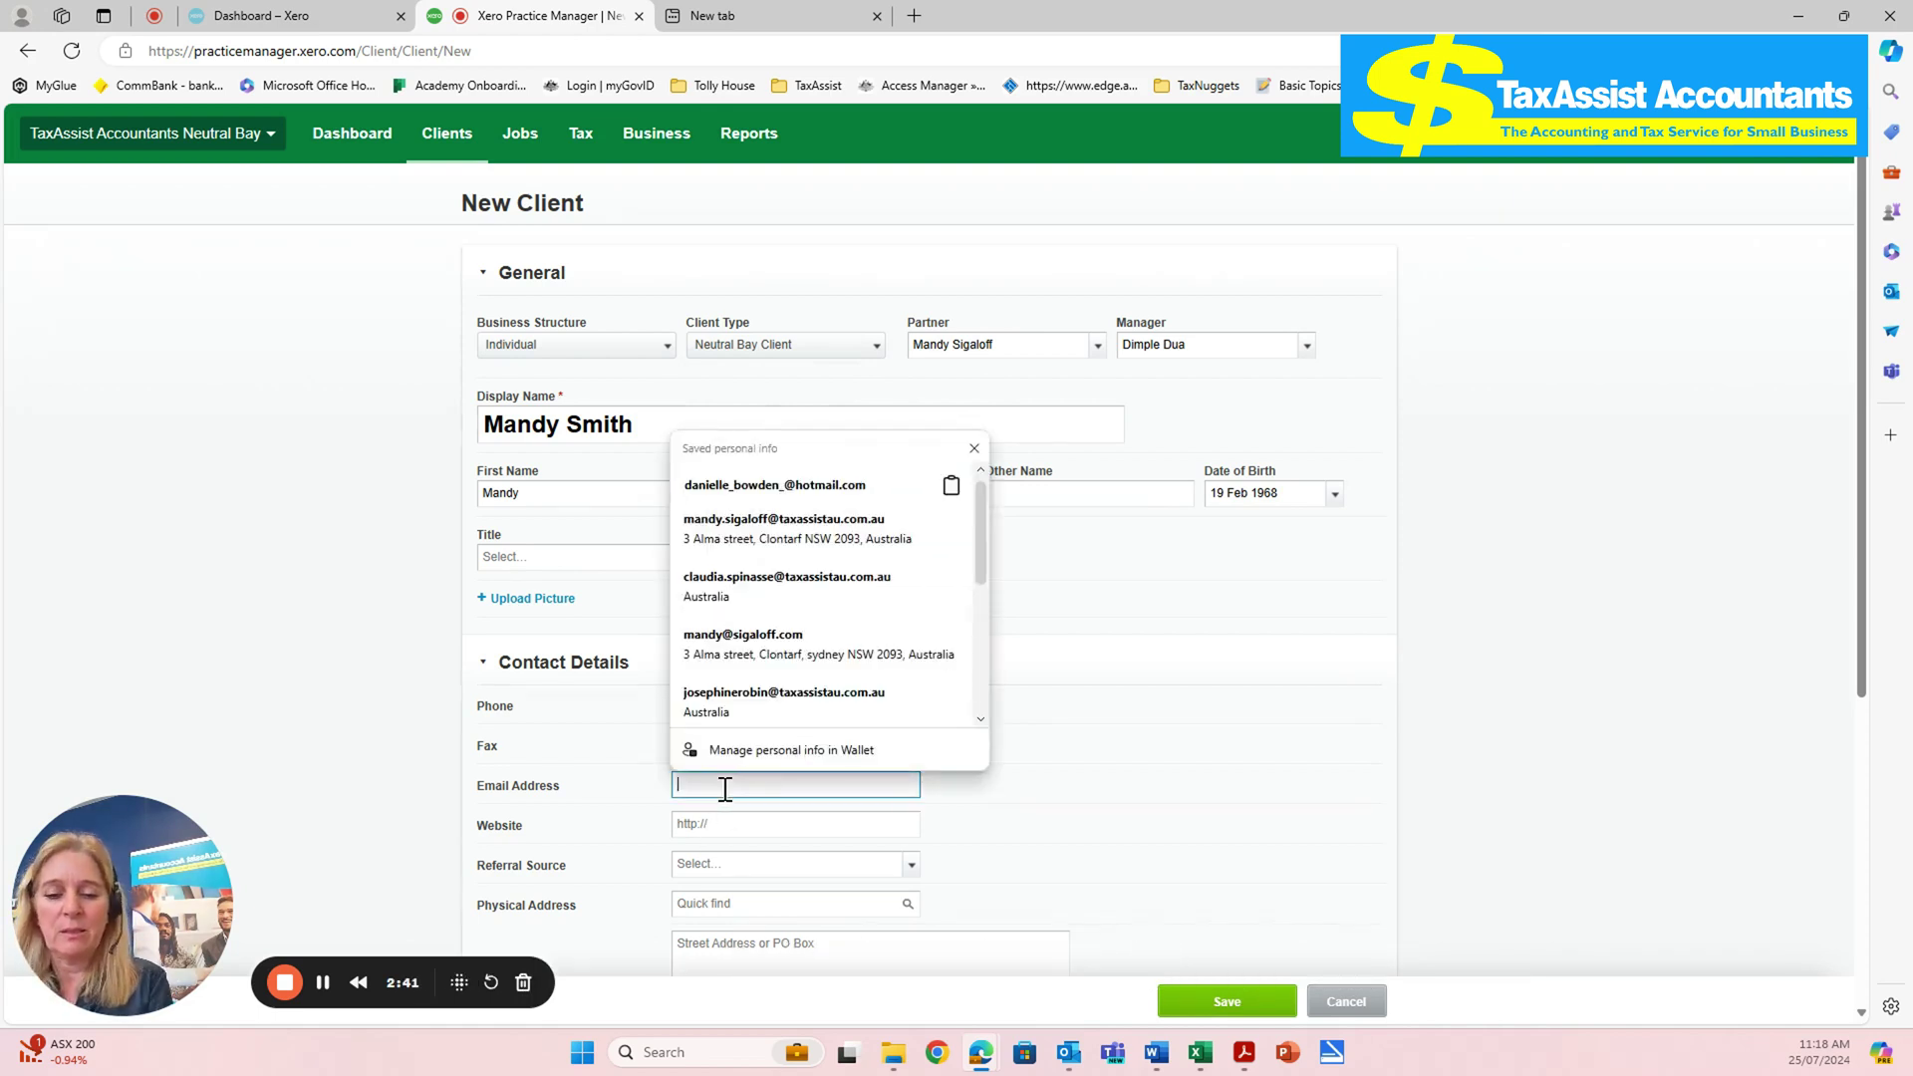
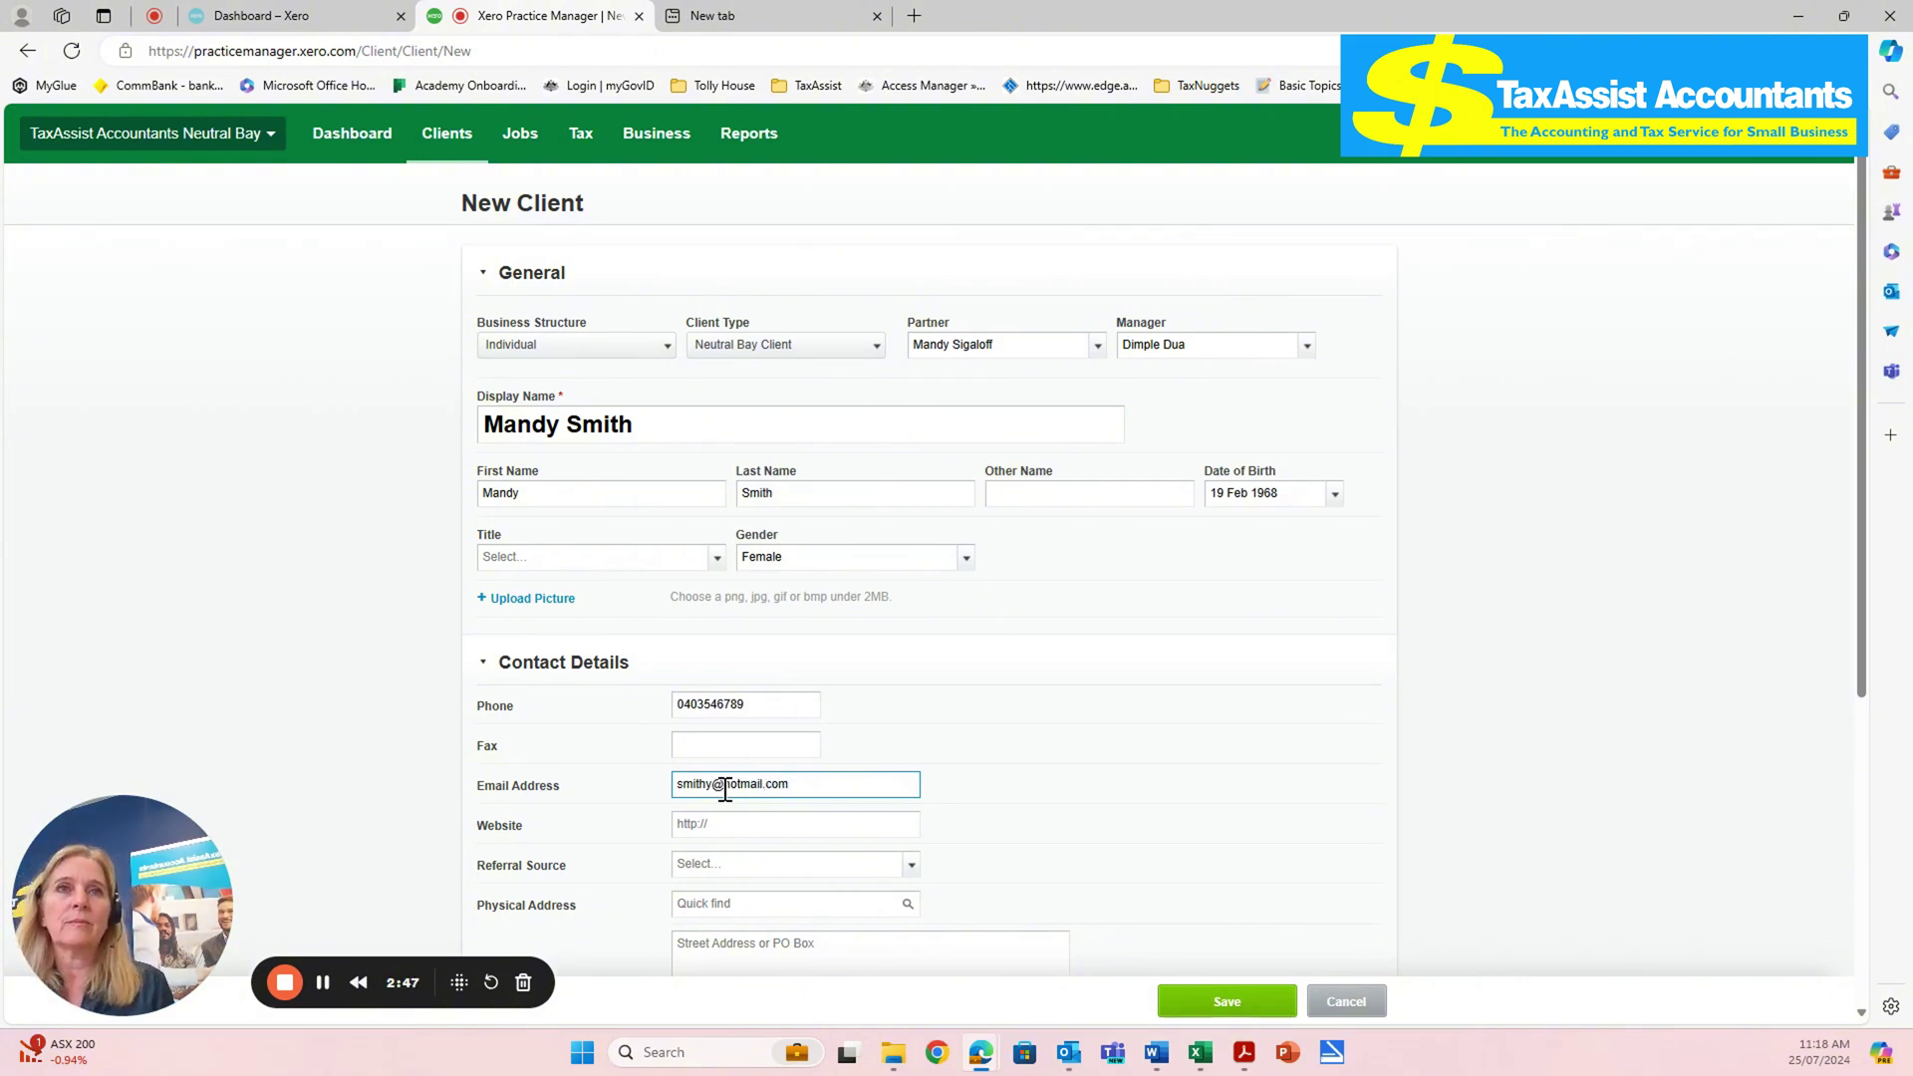
- Set Referral Source to Website and fill the physical address from a Quick find suggestion
scroll(726, 789, down, 1)
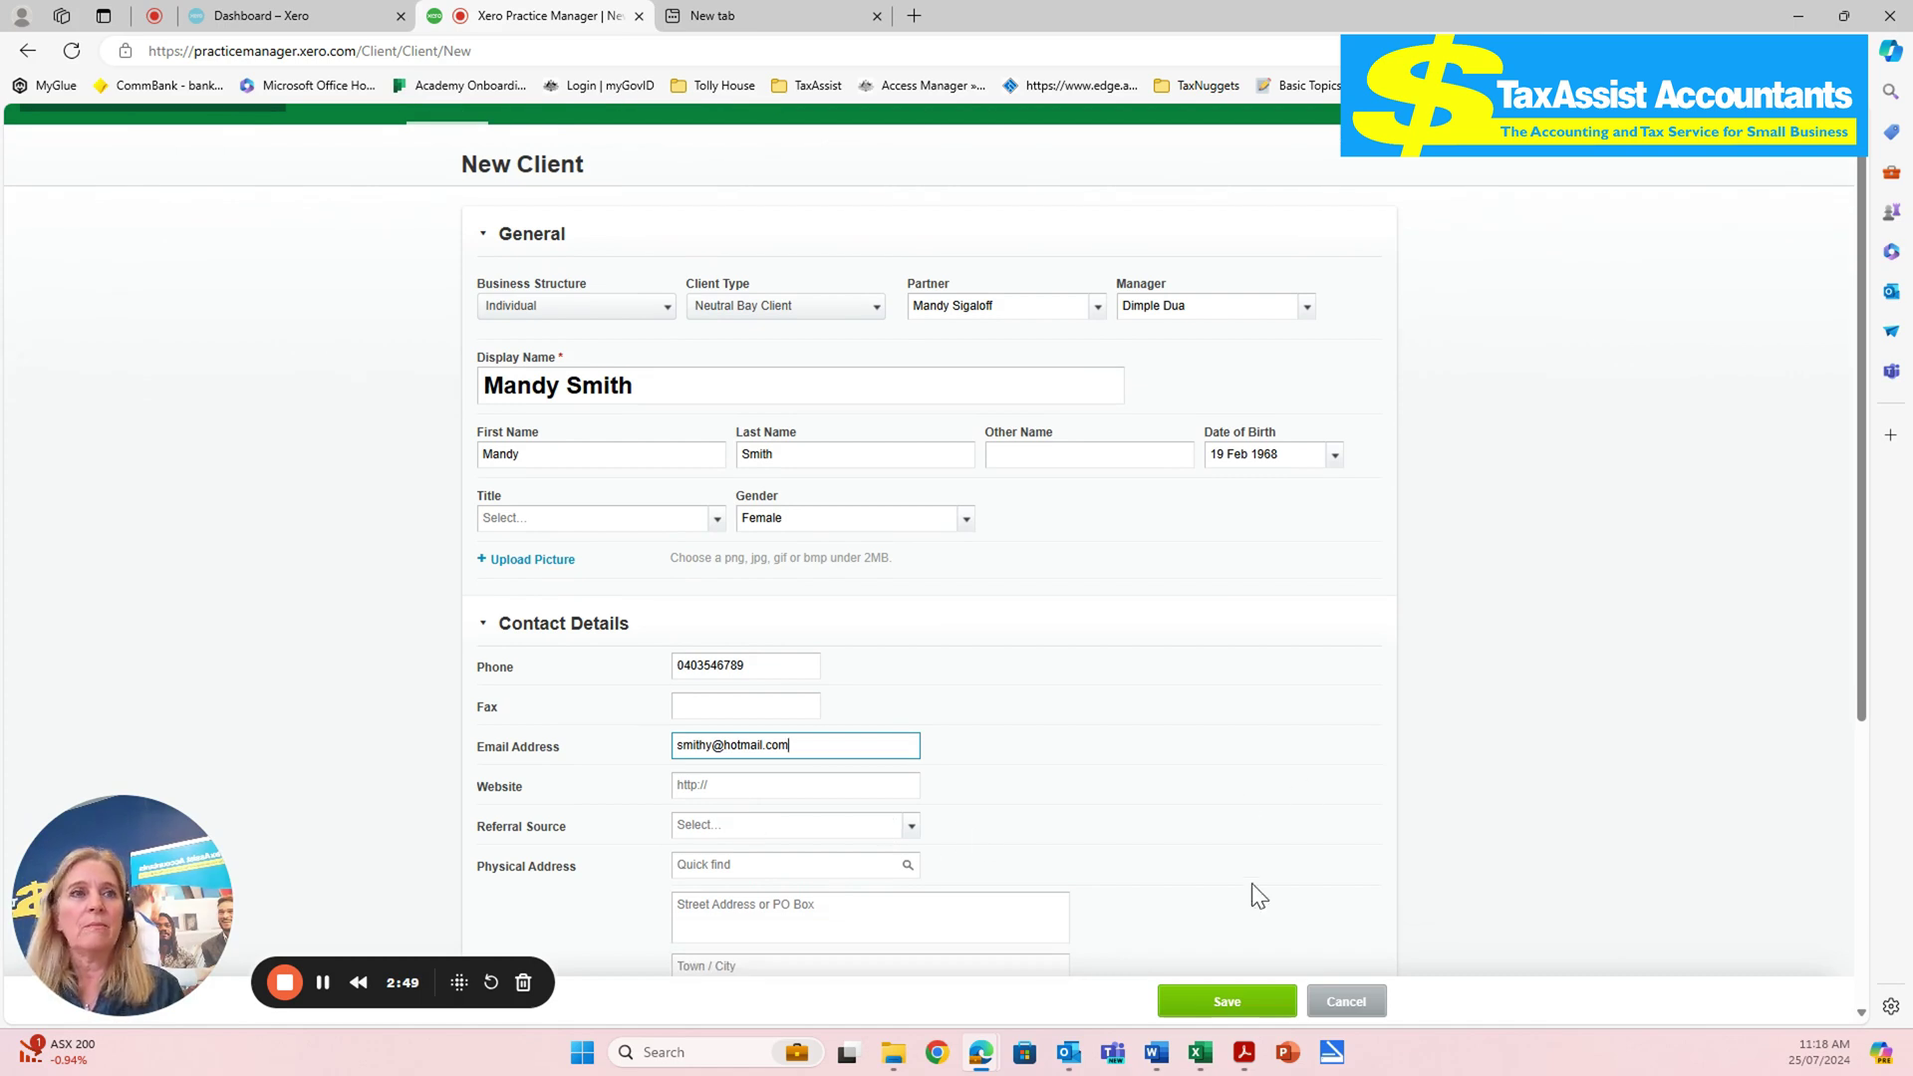
click(747, 827)
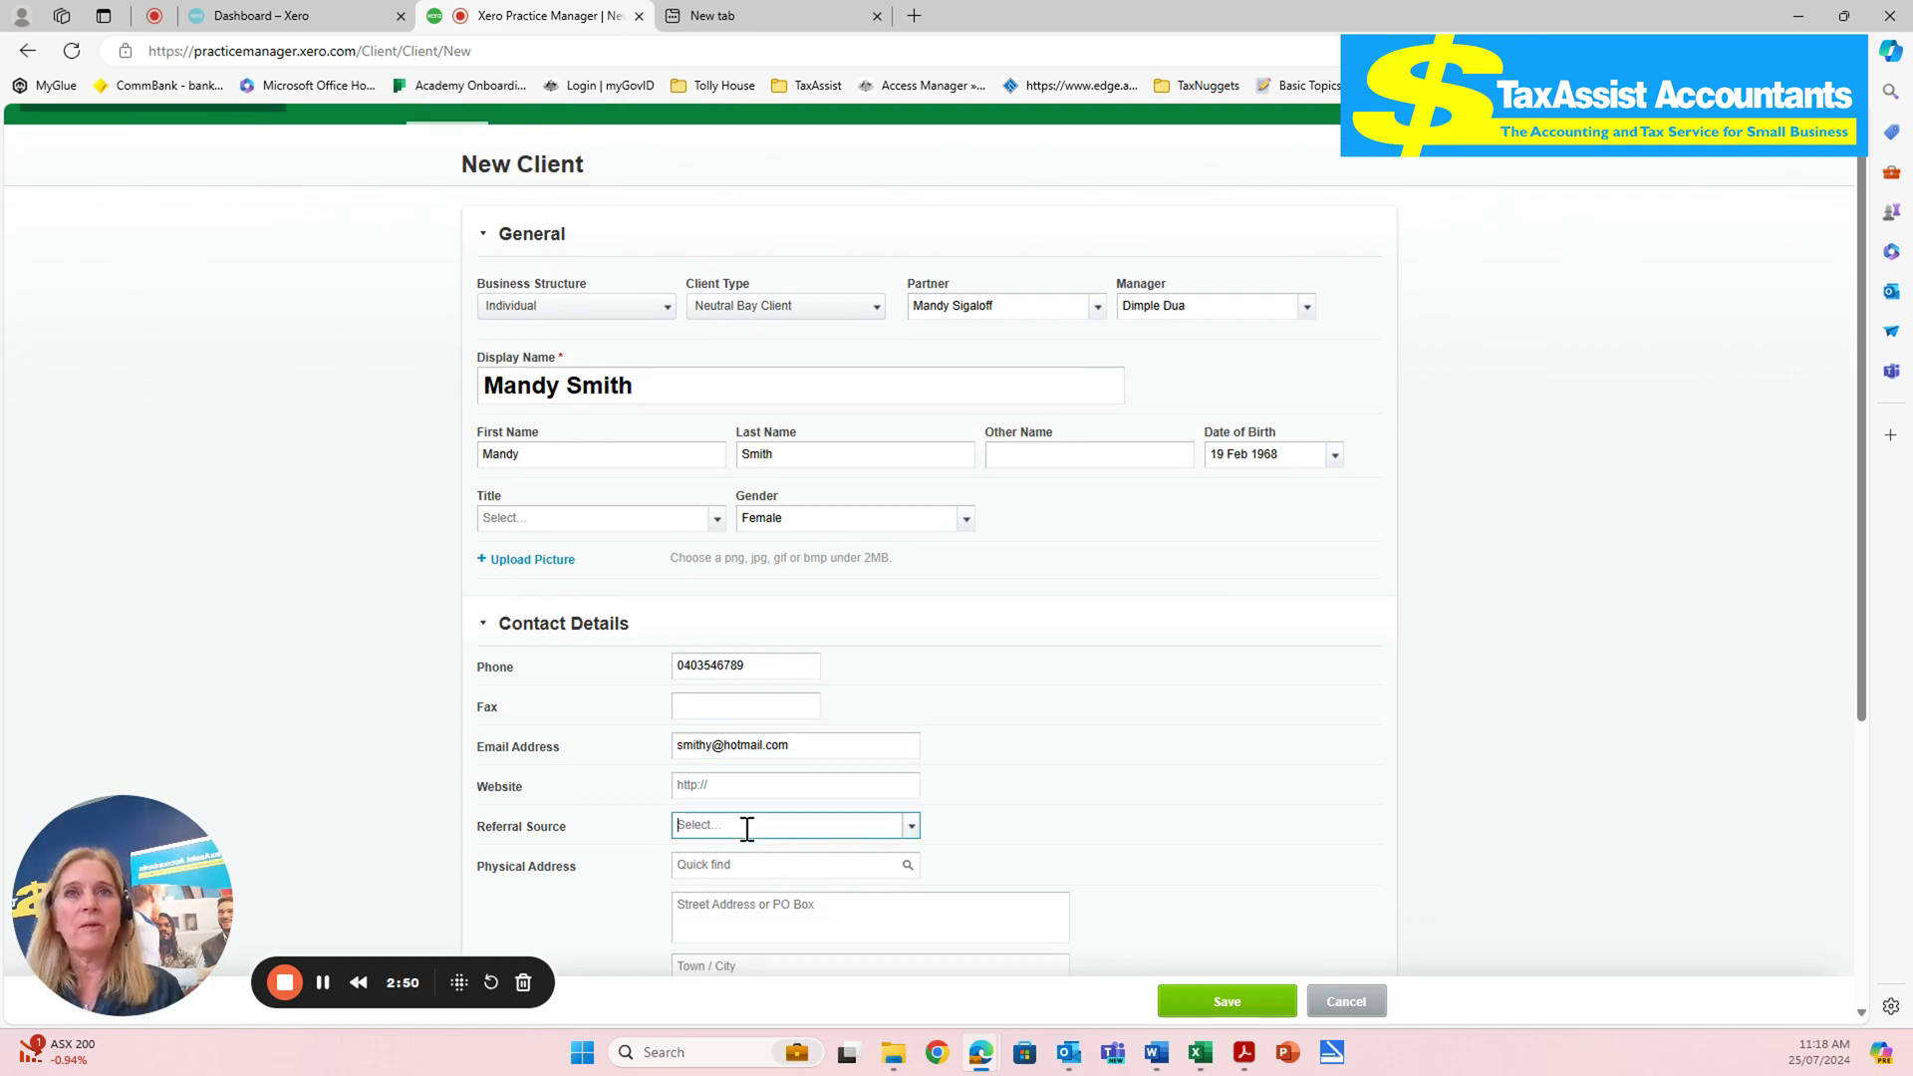
click(912, 826)
click(716, 775)
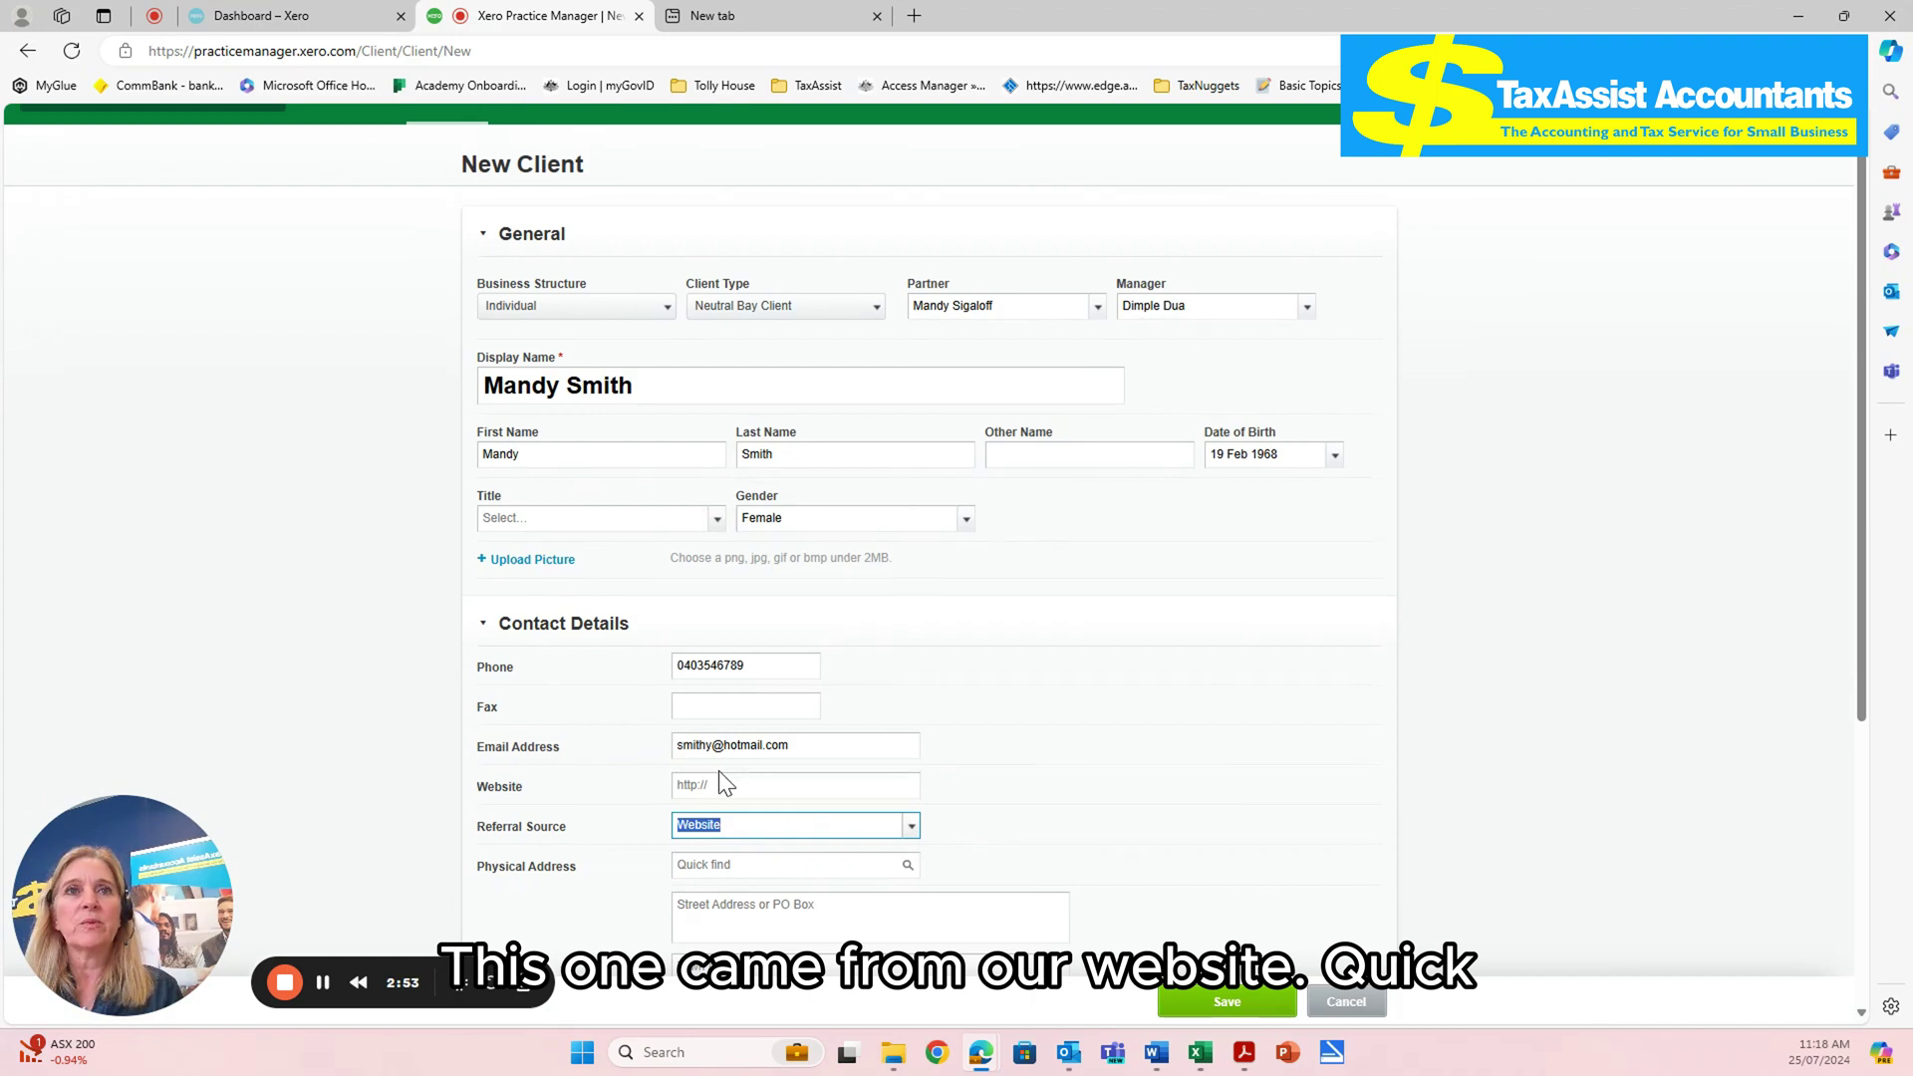
drag(1861, 577, 1844, 842)
click(712, 438)
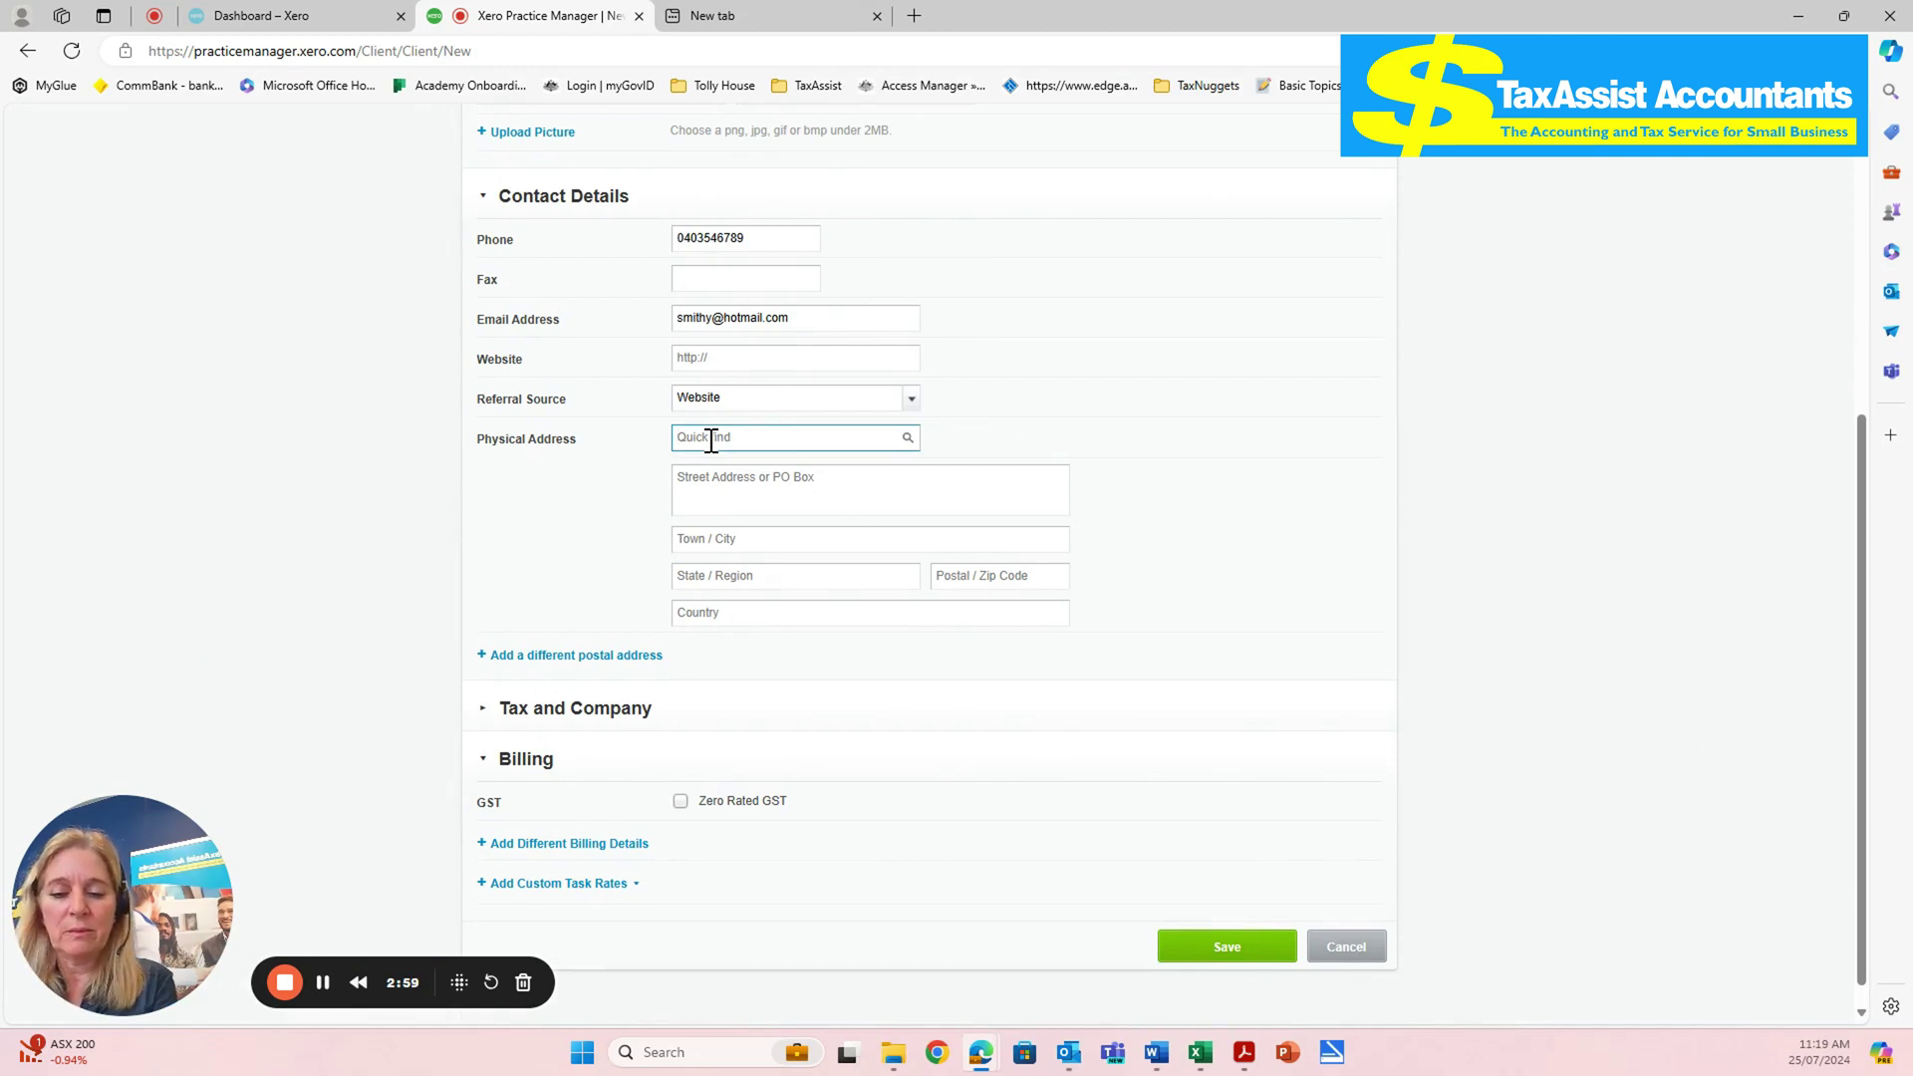
text(4 al)
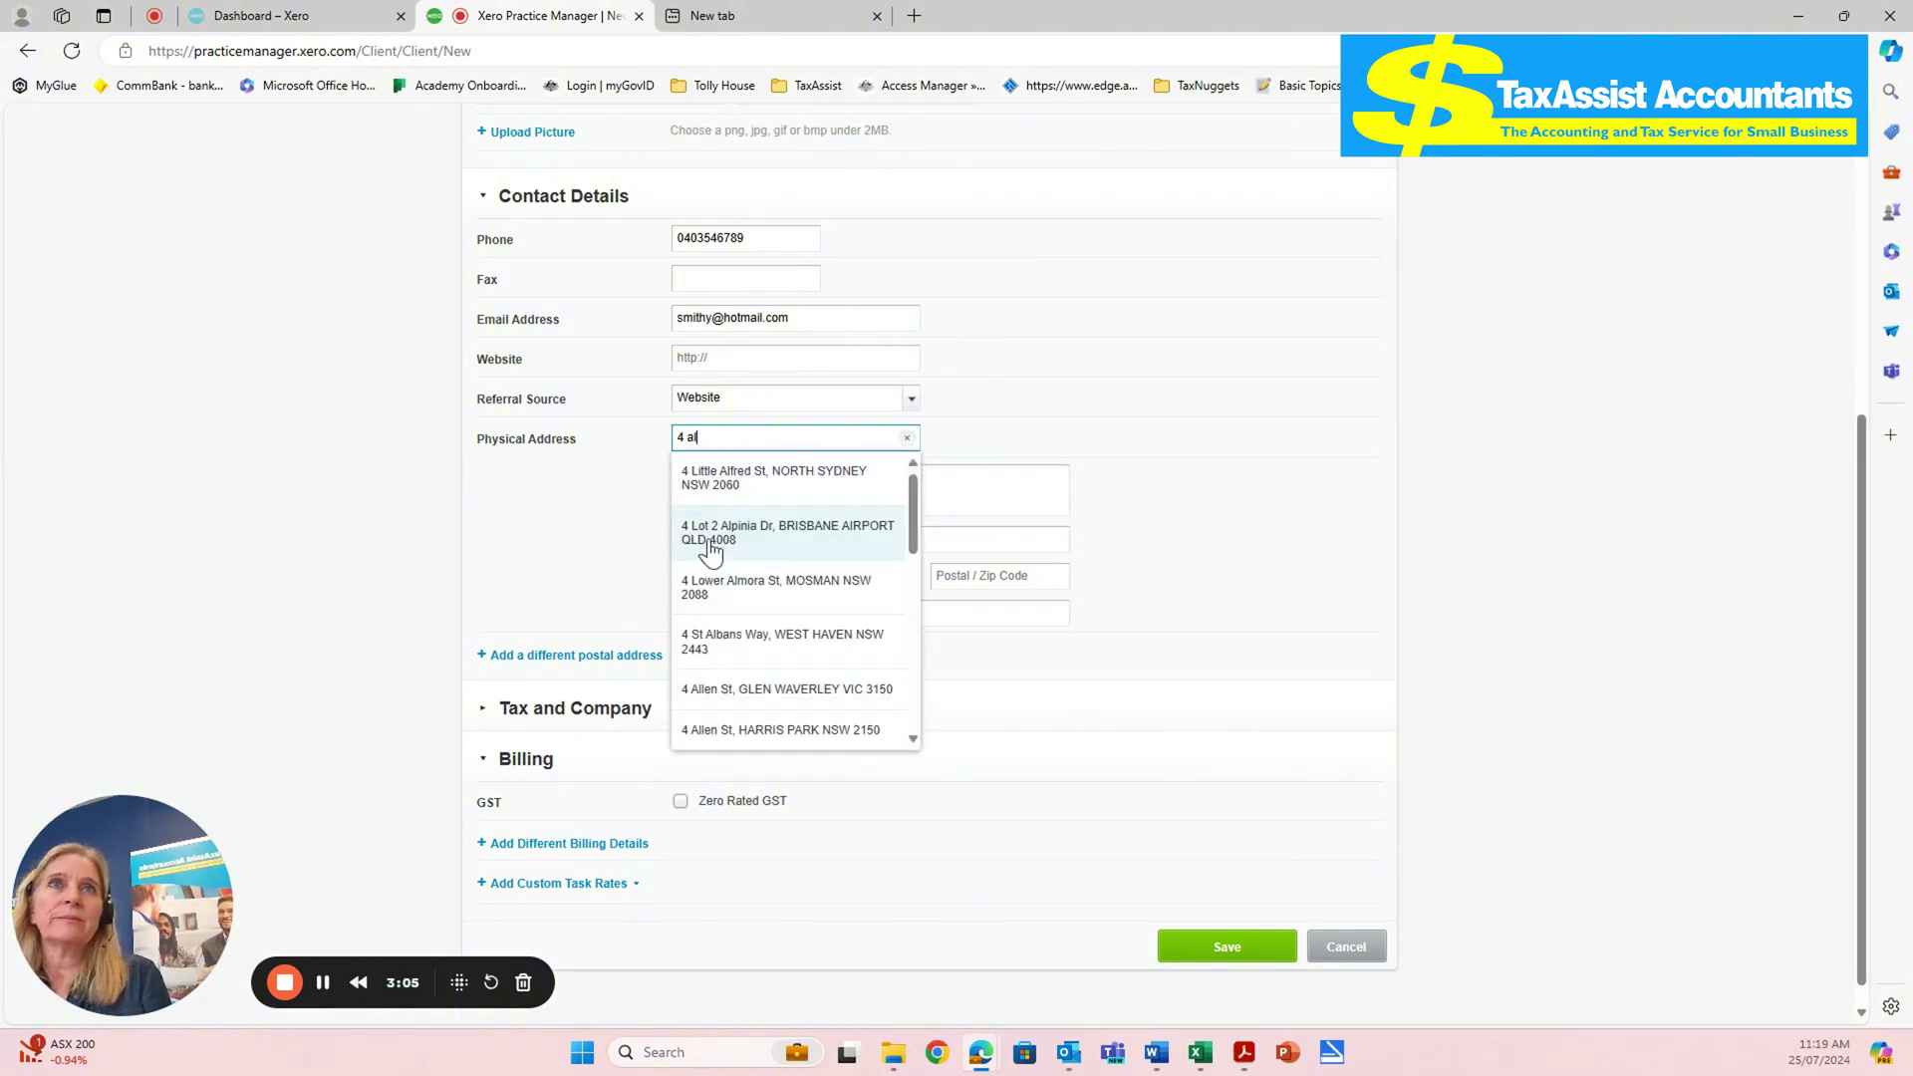
click(737, 532)
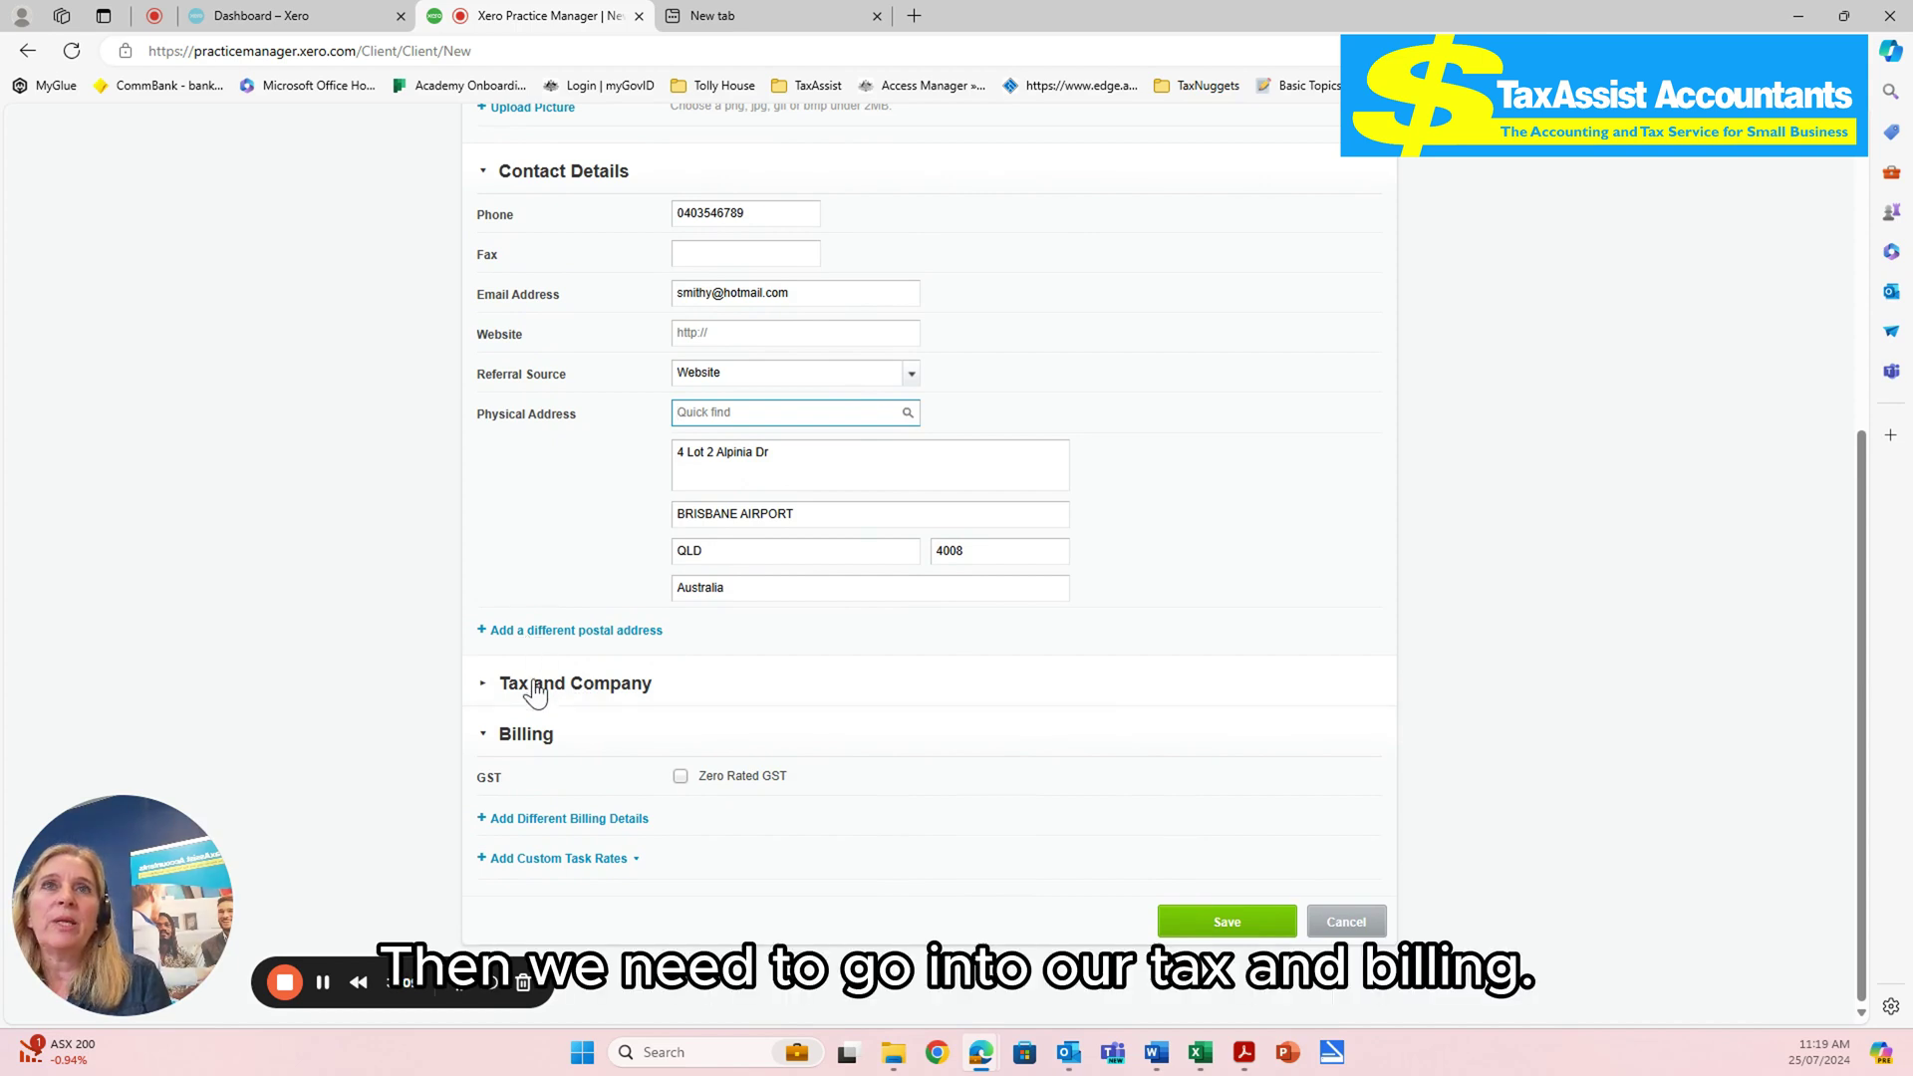
- Expand the Tax and Company section and enter the client's tax file number in TFN
click(544, 685)
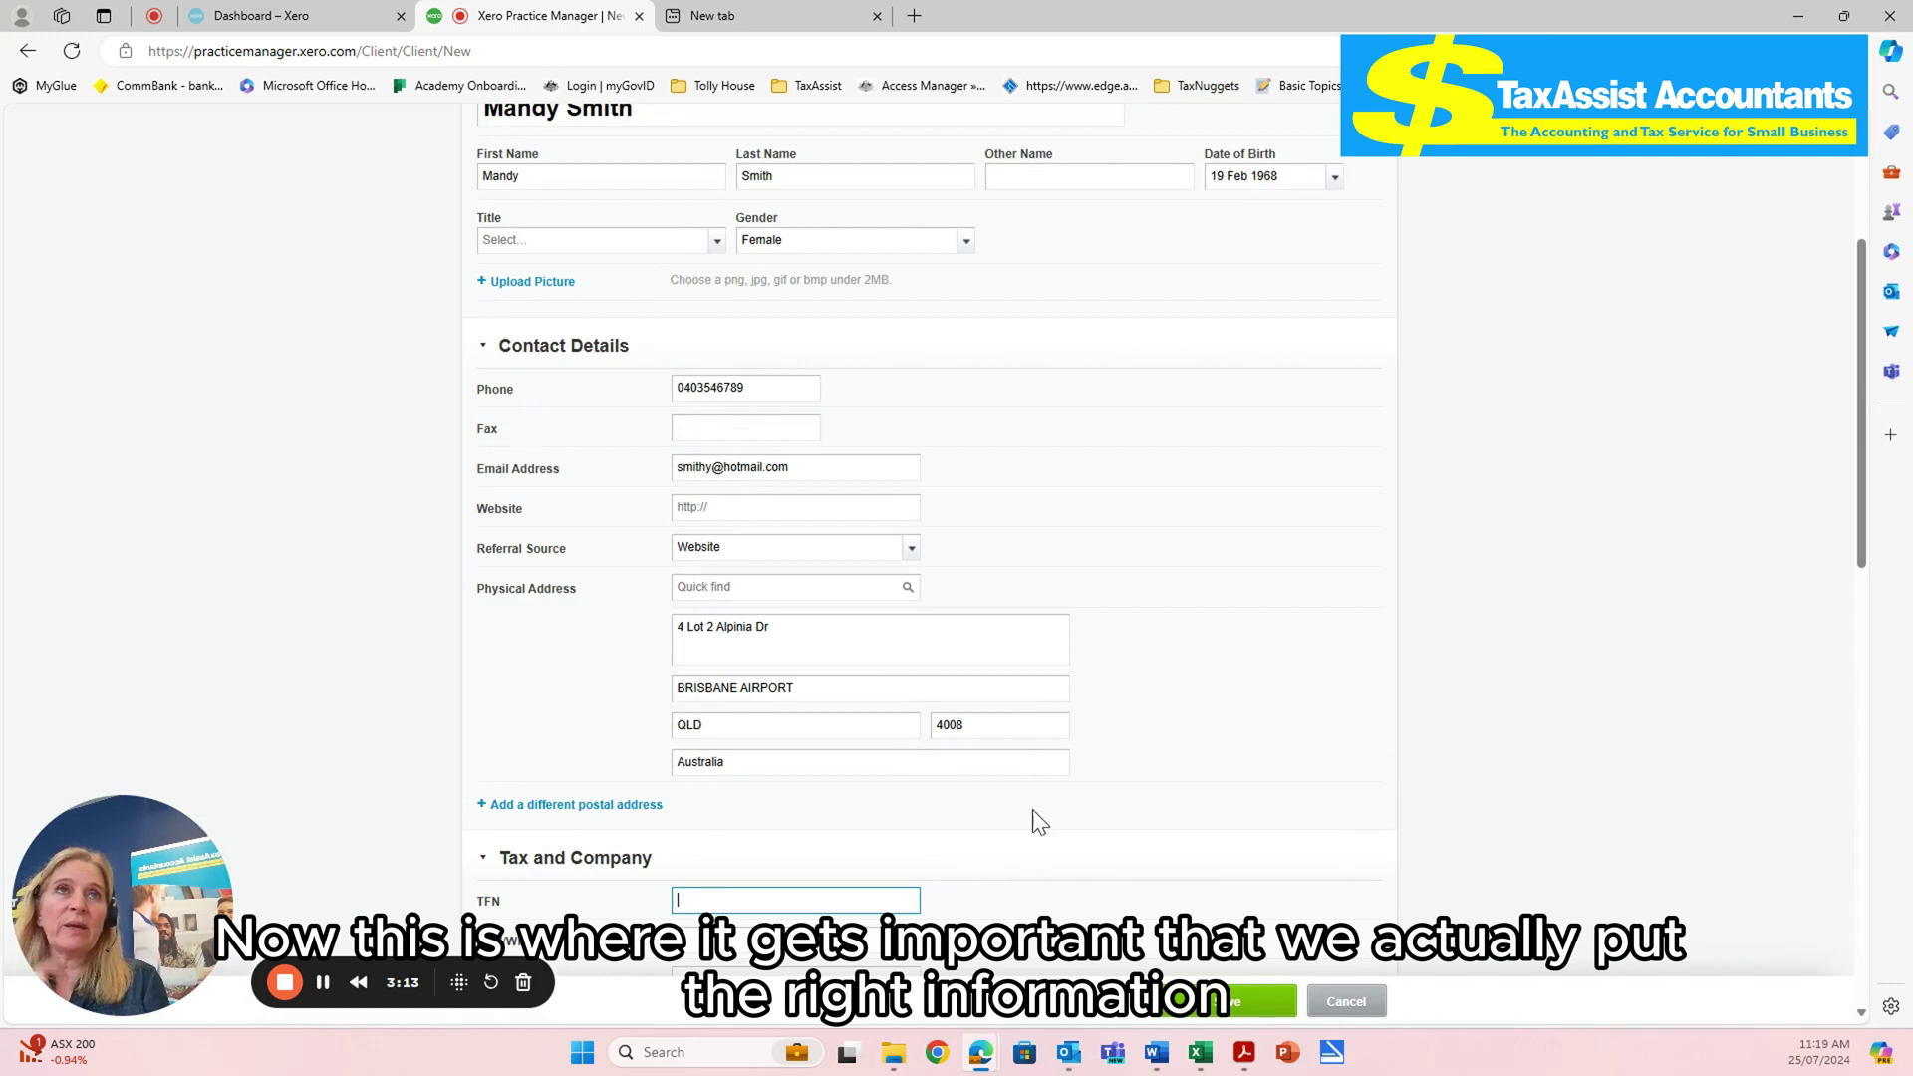
scroll(1036, 837, down, 3)
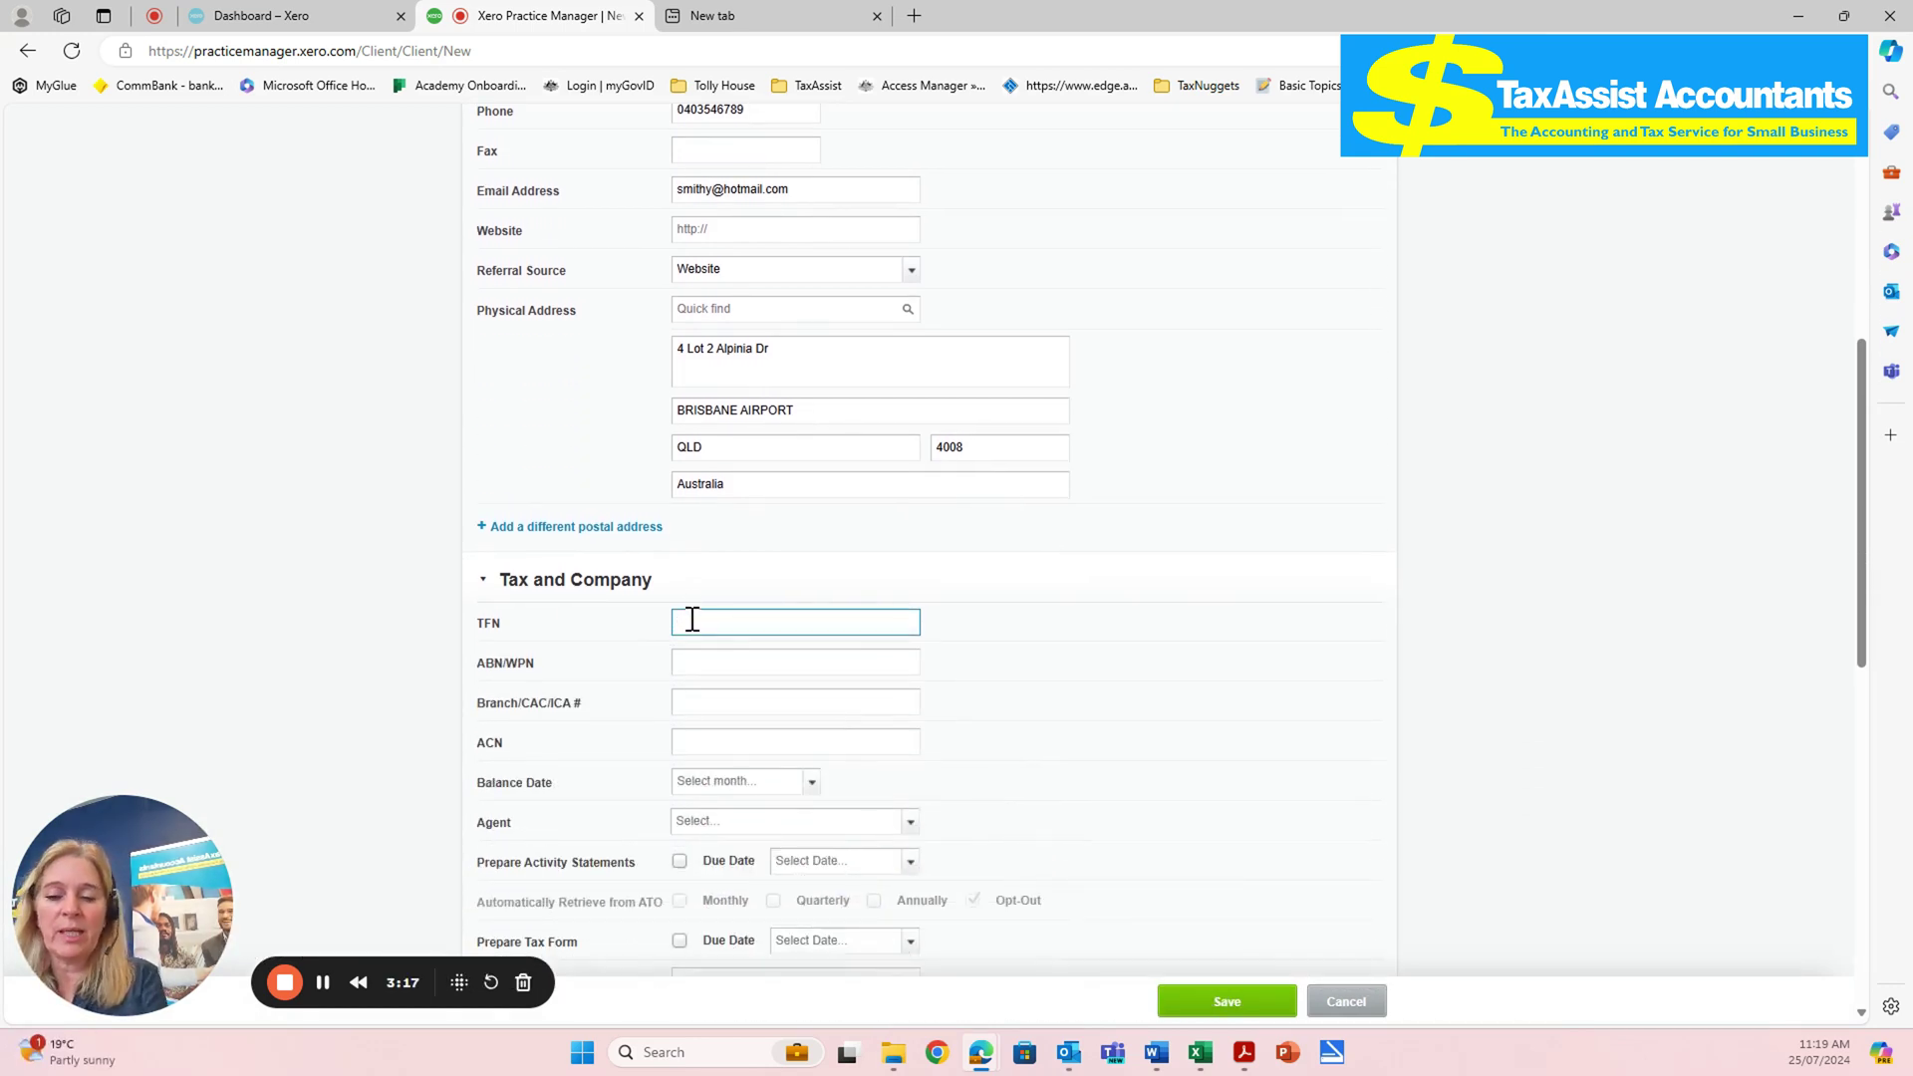
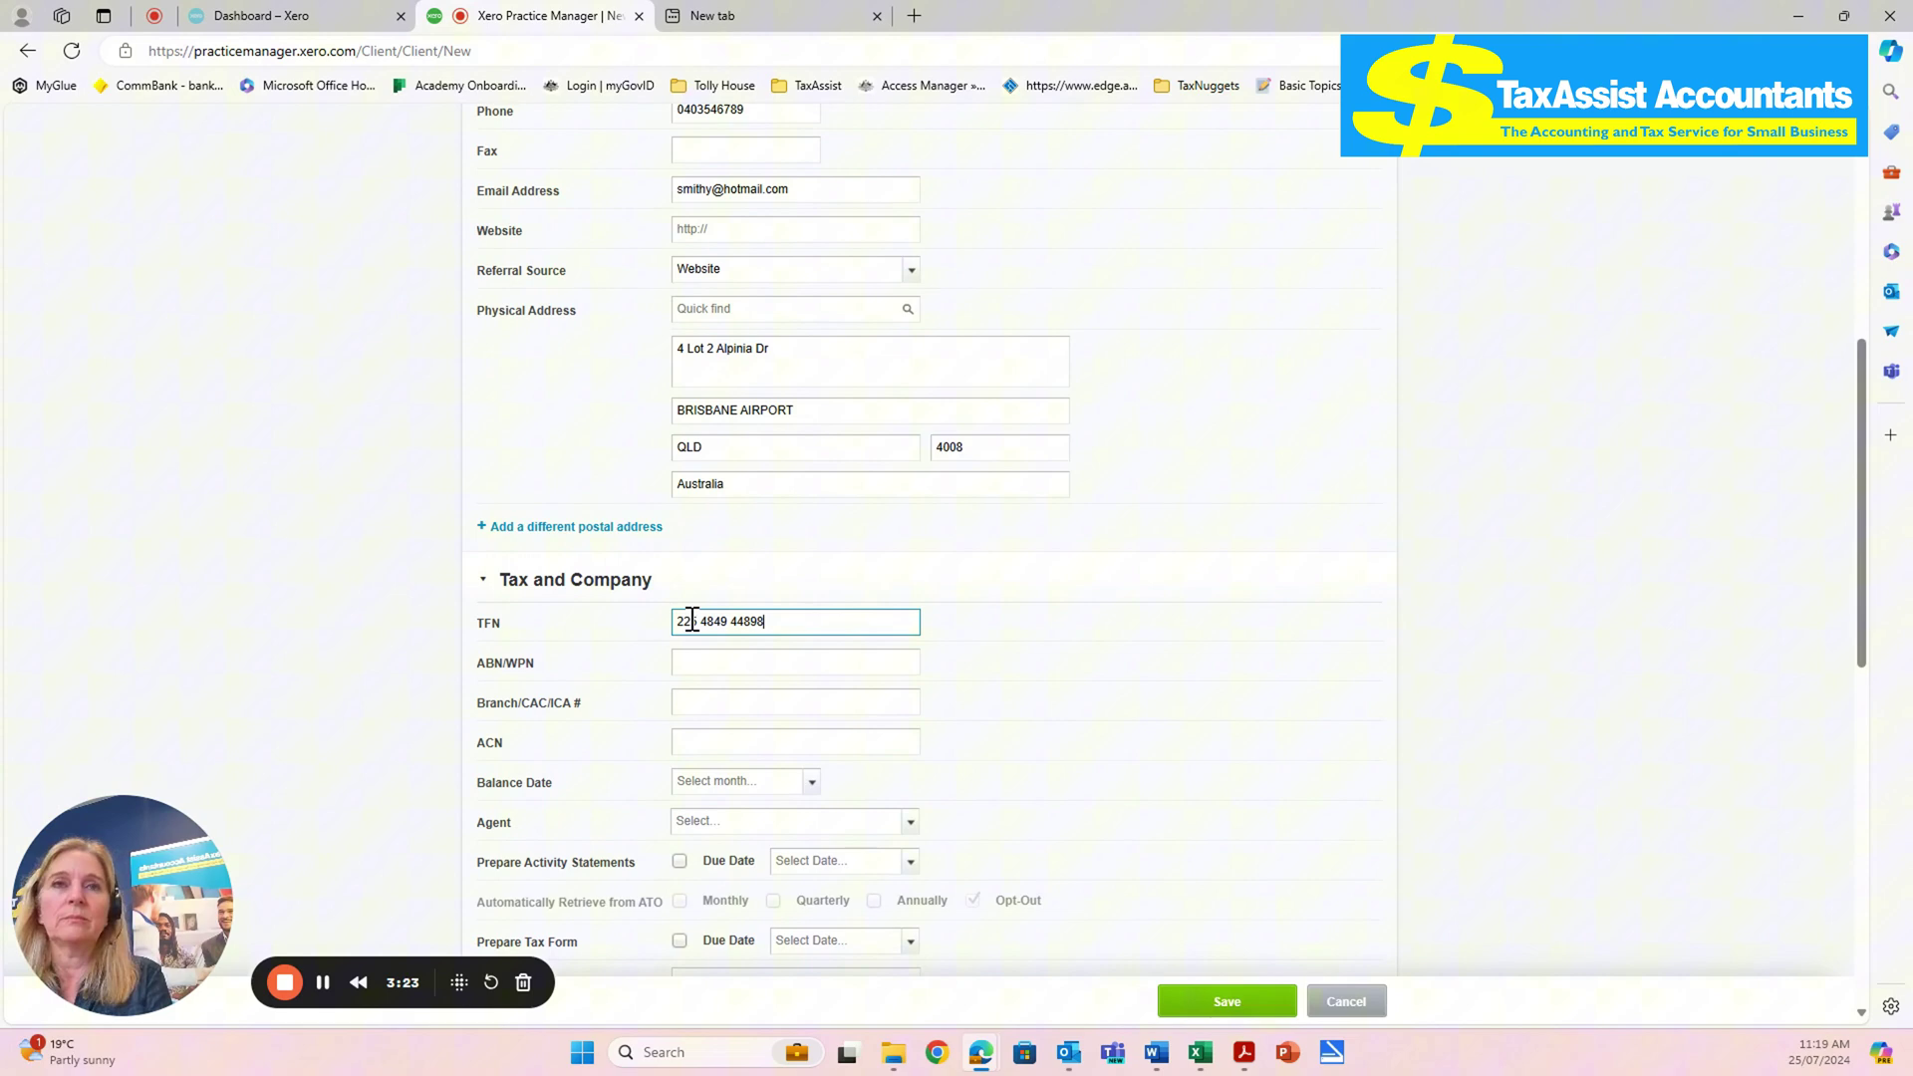
click(1116, 686)
click(772, 618)
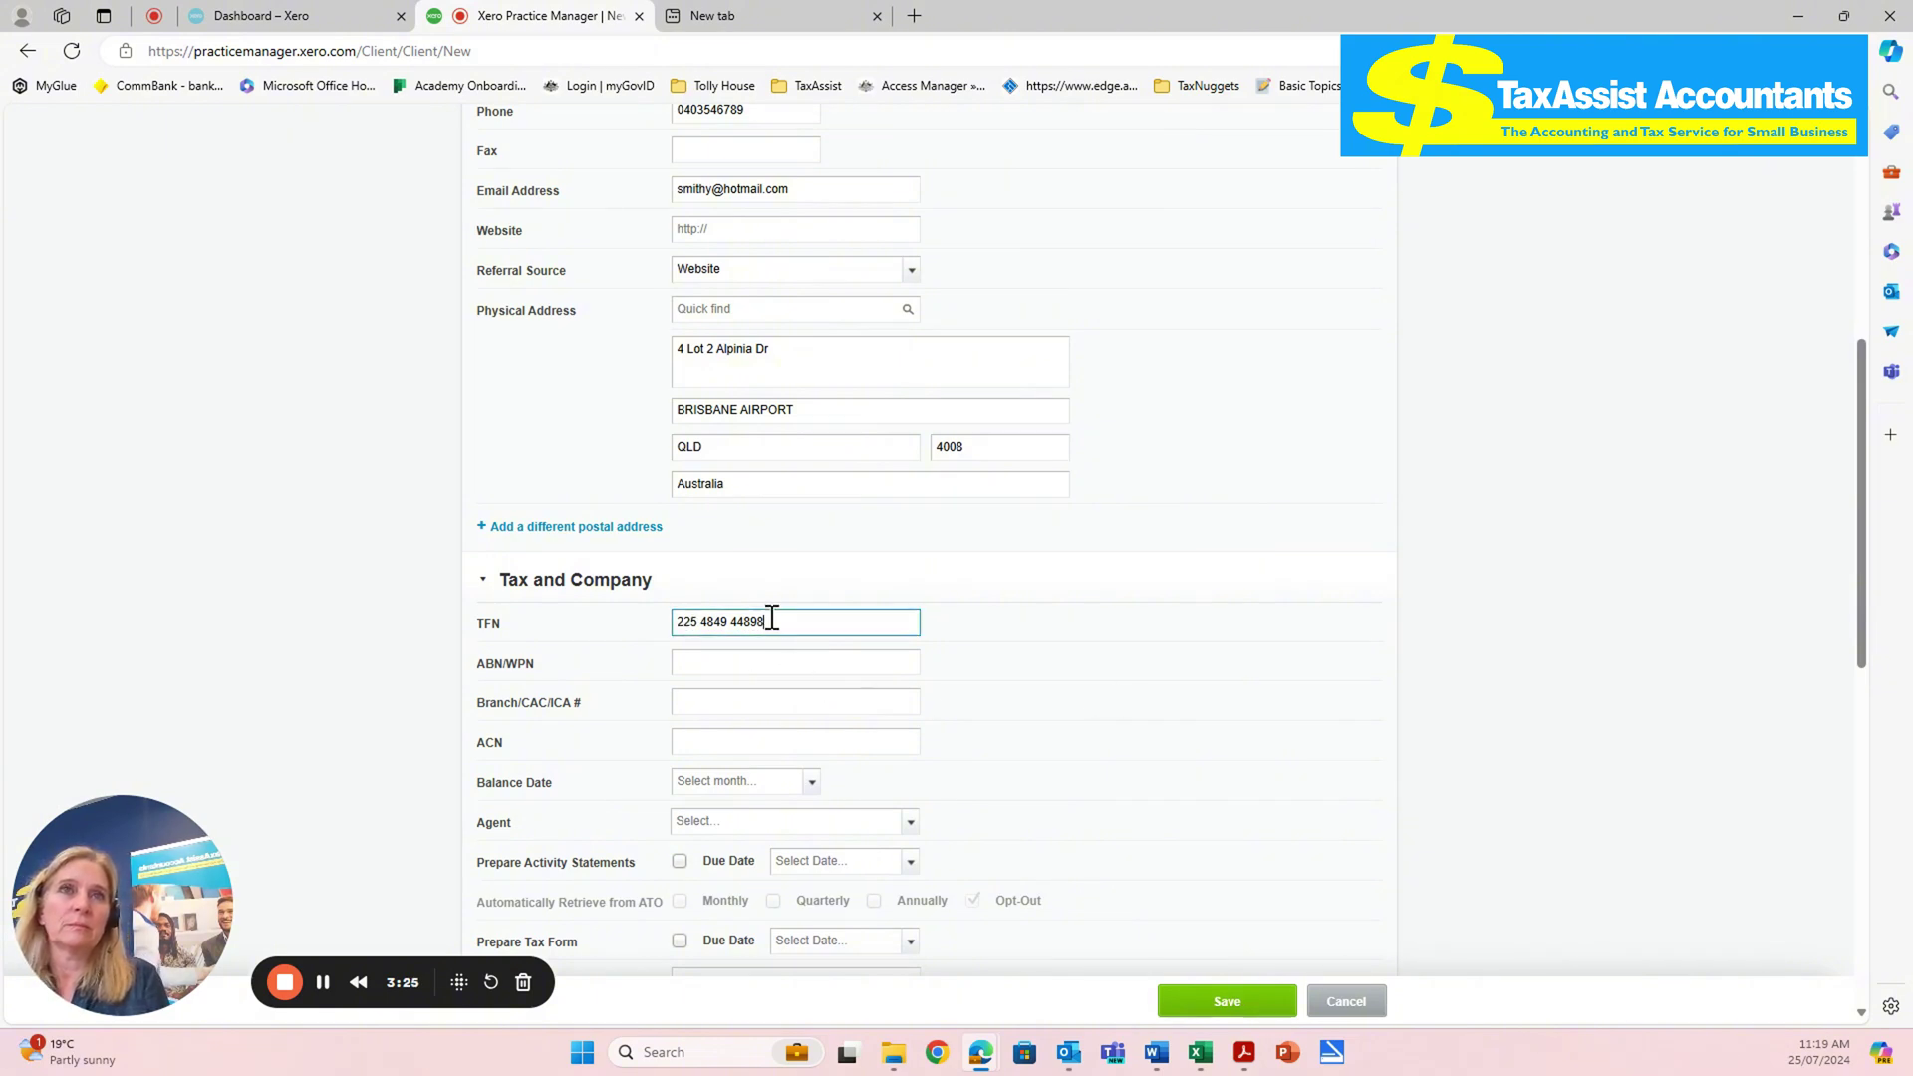
click(1186, 704)
scroll(1186, 704, down, 3)
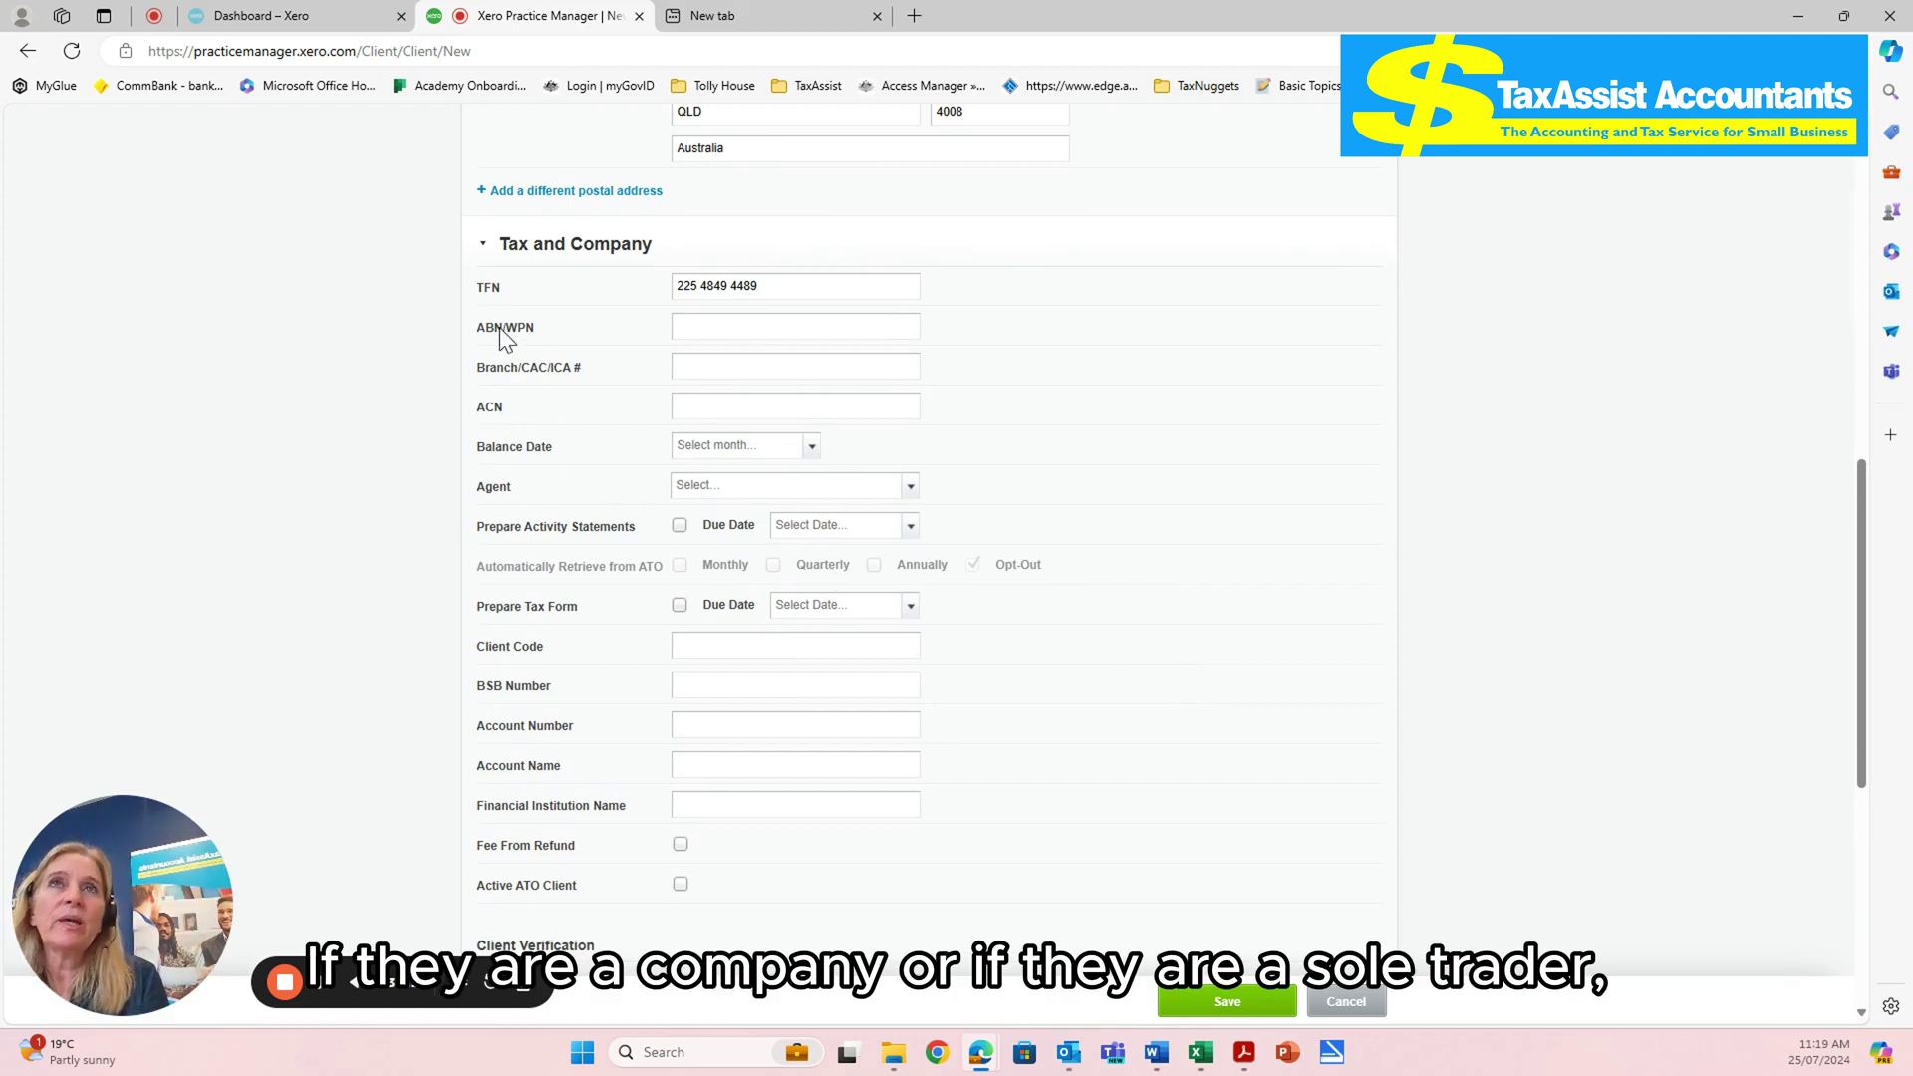
- Choose TAXASSIST DIRECT AUSTRALIA PTY LTD as the client's tax agent
click(731, 325)
click(1195, 324)
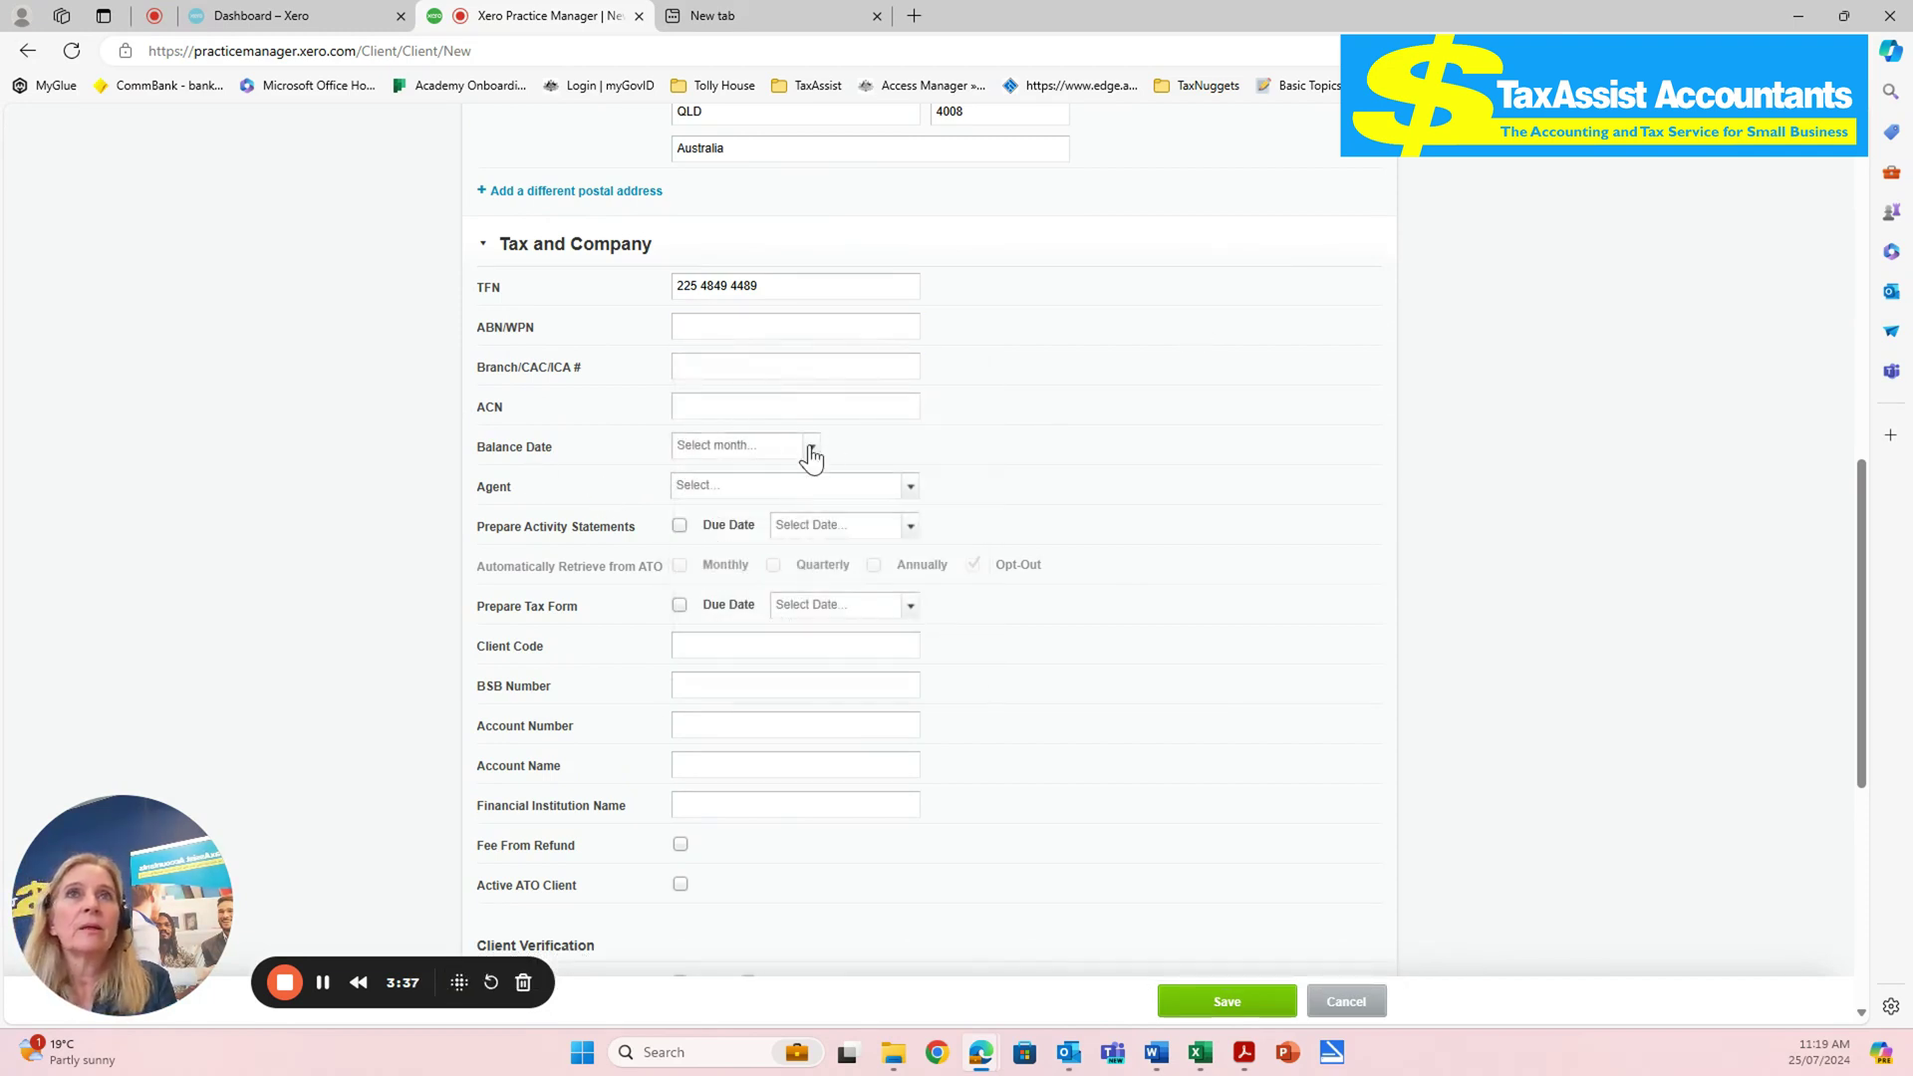
click(812, 453)
click(1182, 399)
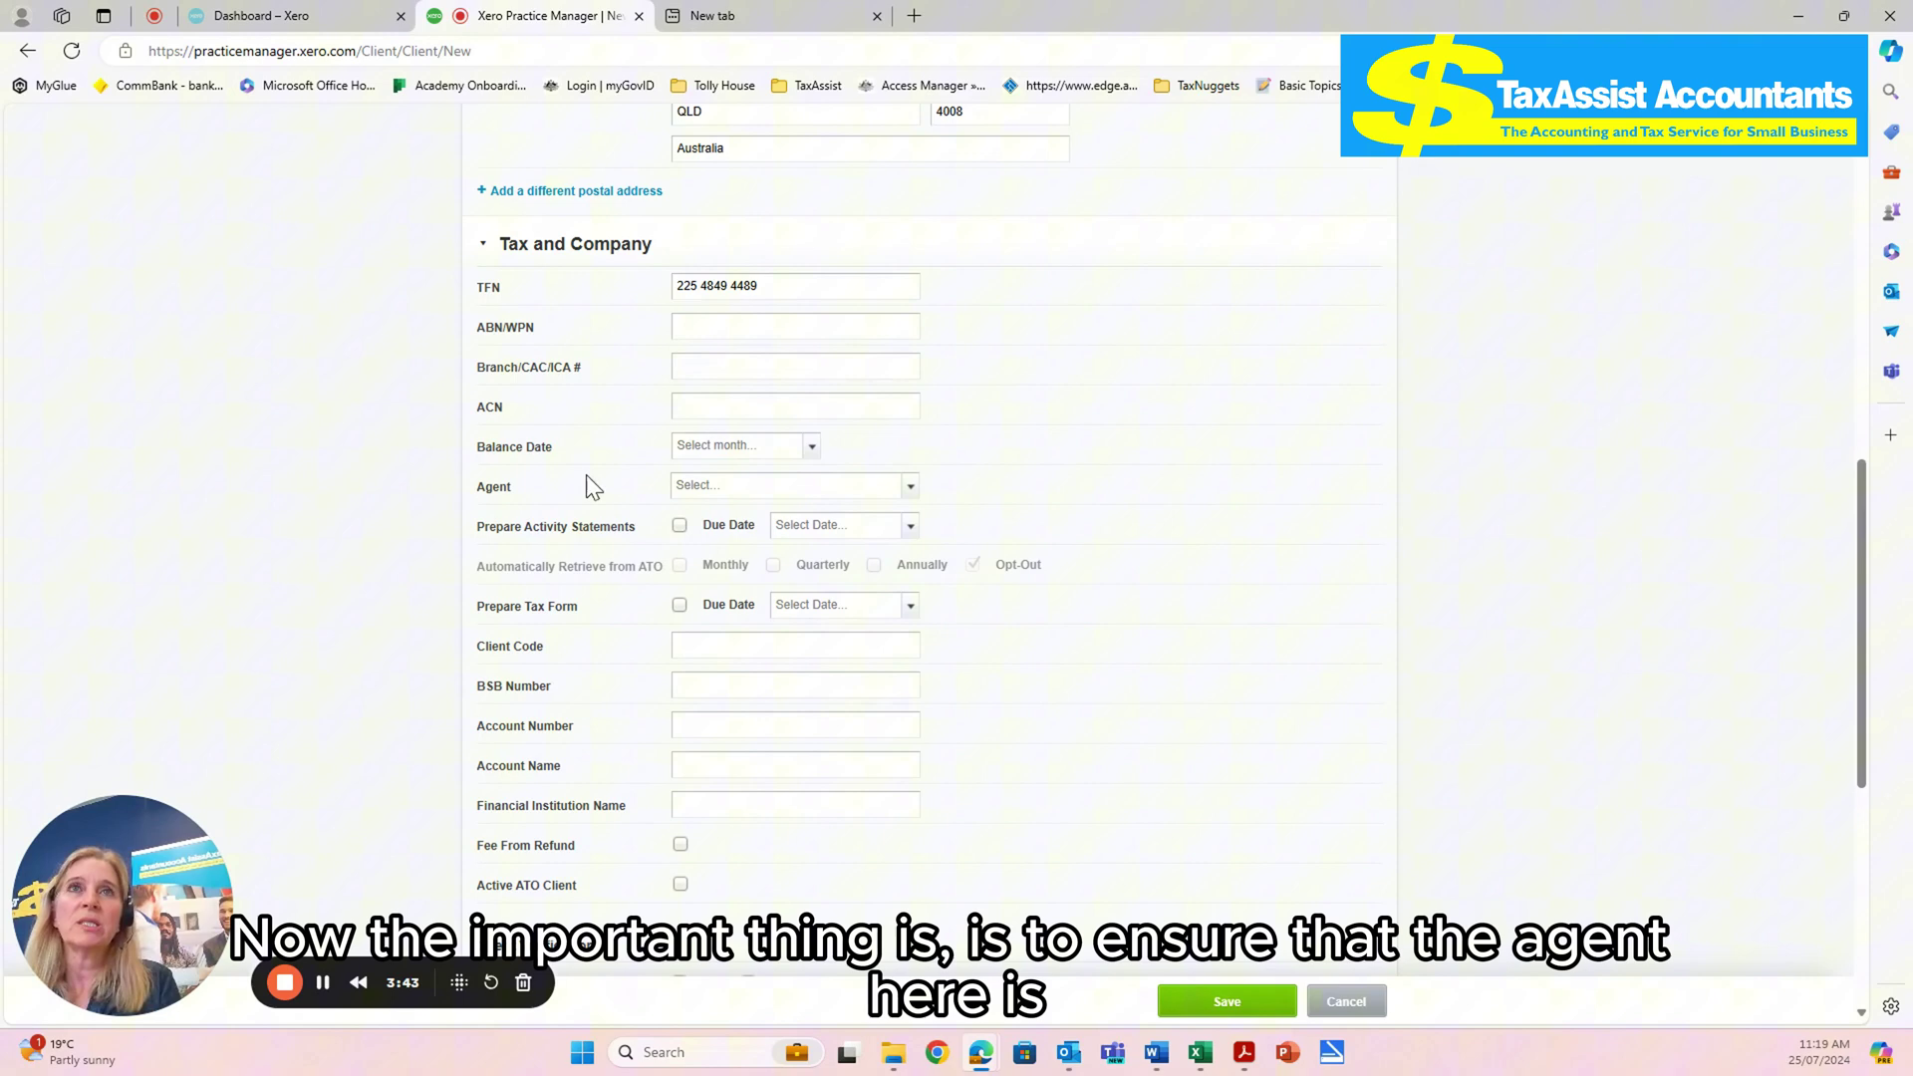
click(909, 488)
click(840, 528)
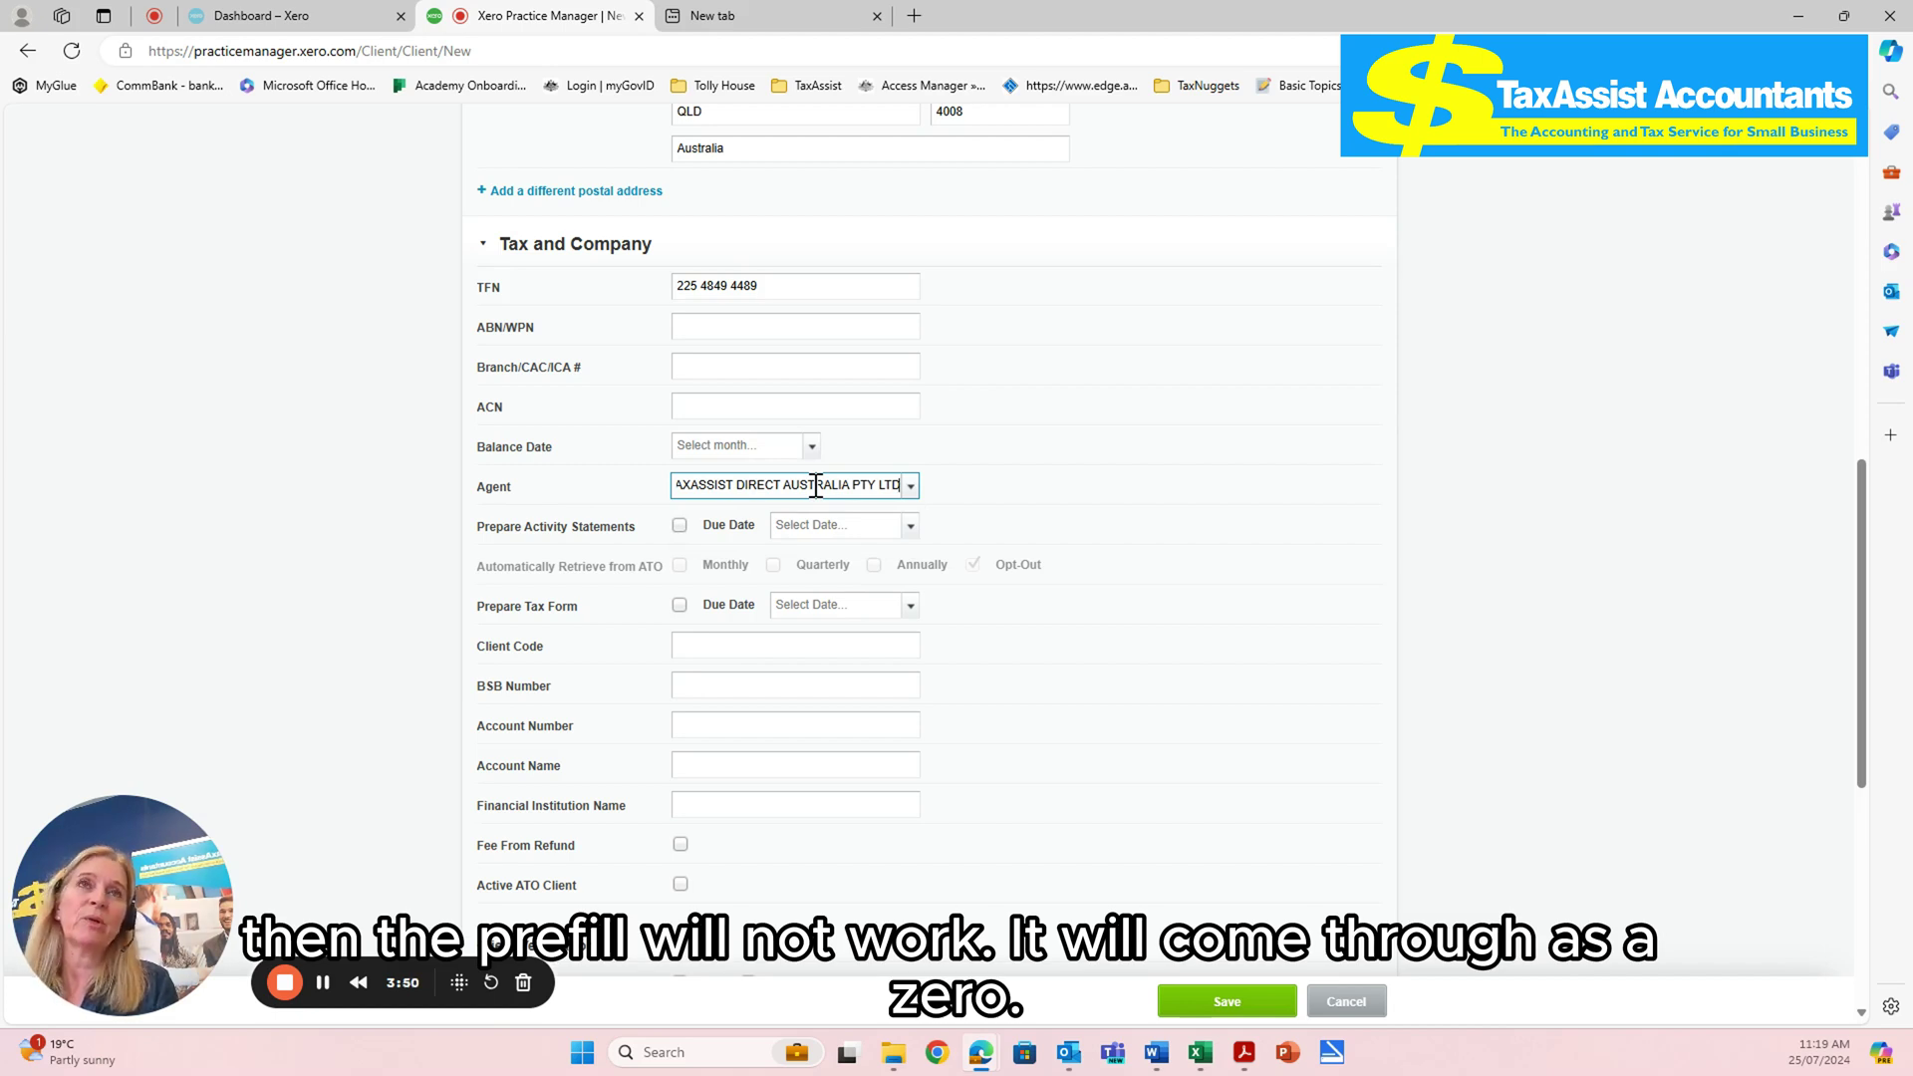
scroll(1253, 536, down, 1)
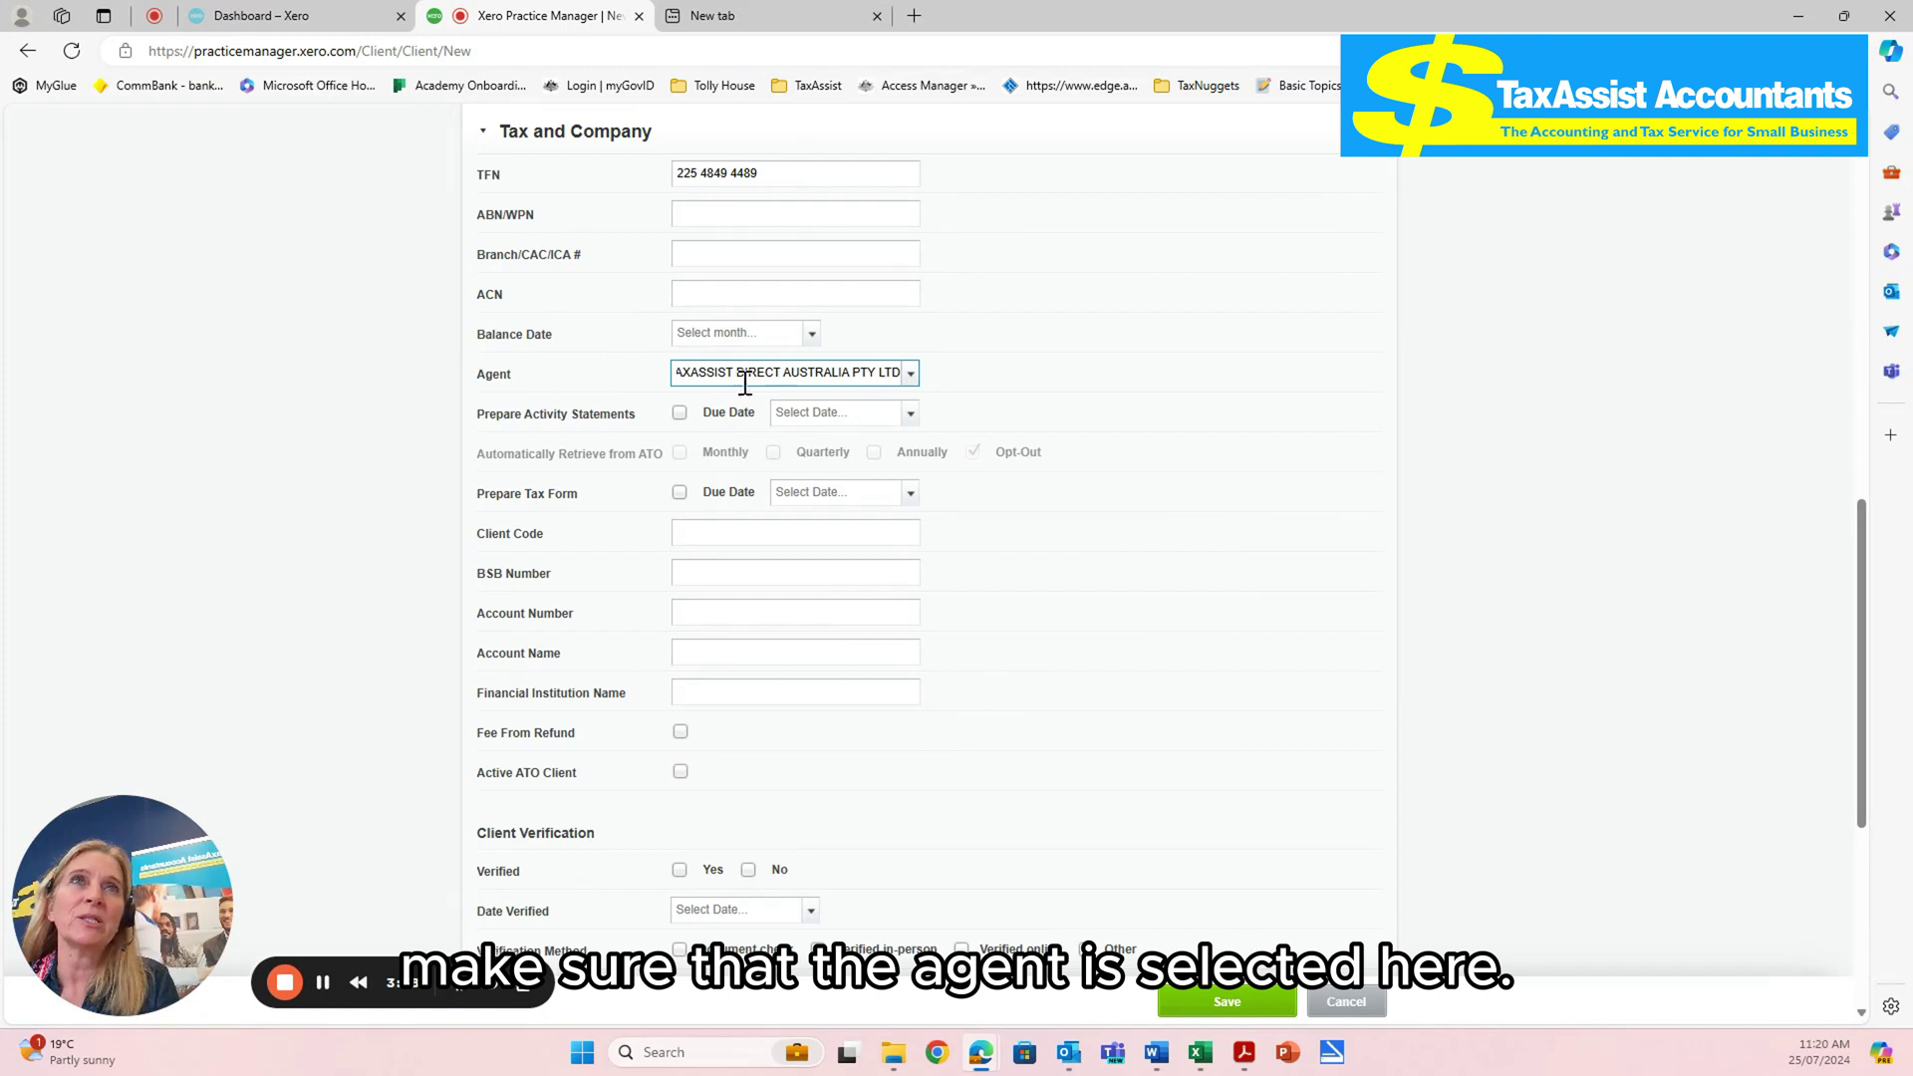
scroll(1360, 633, down, 1)
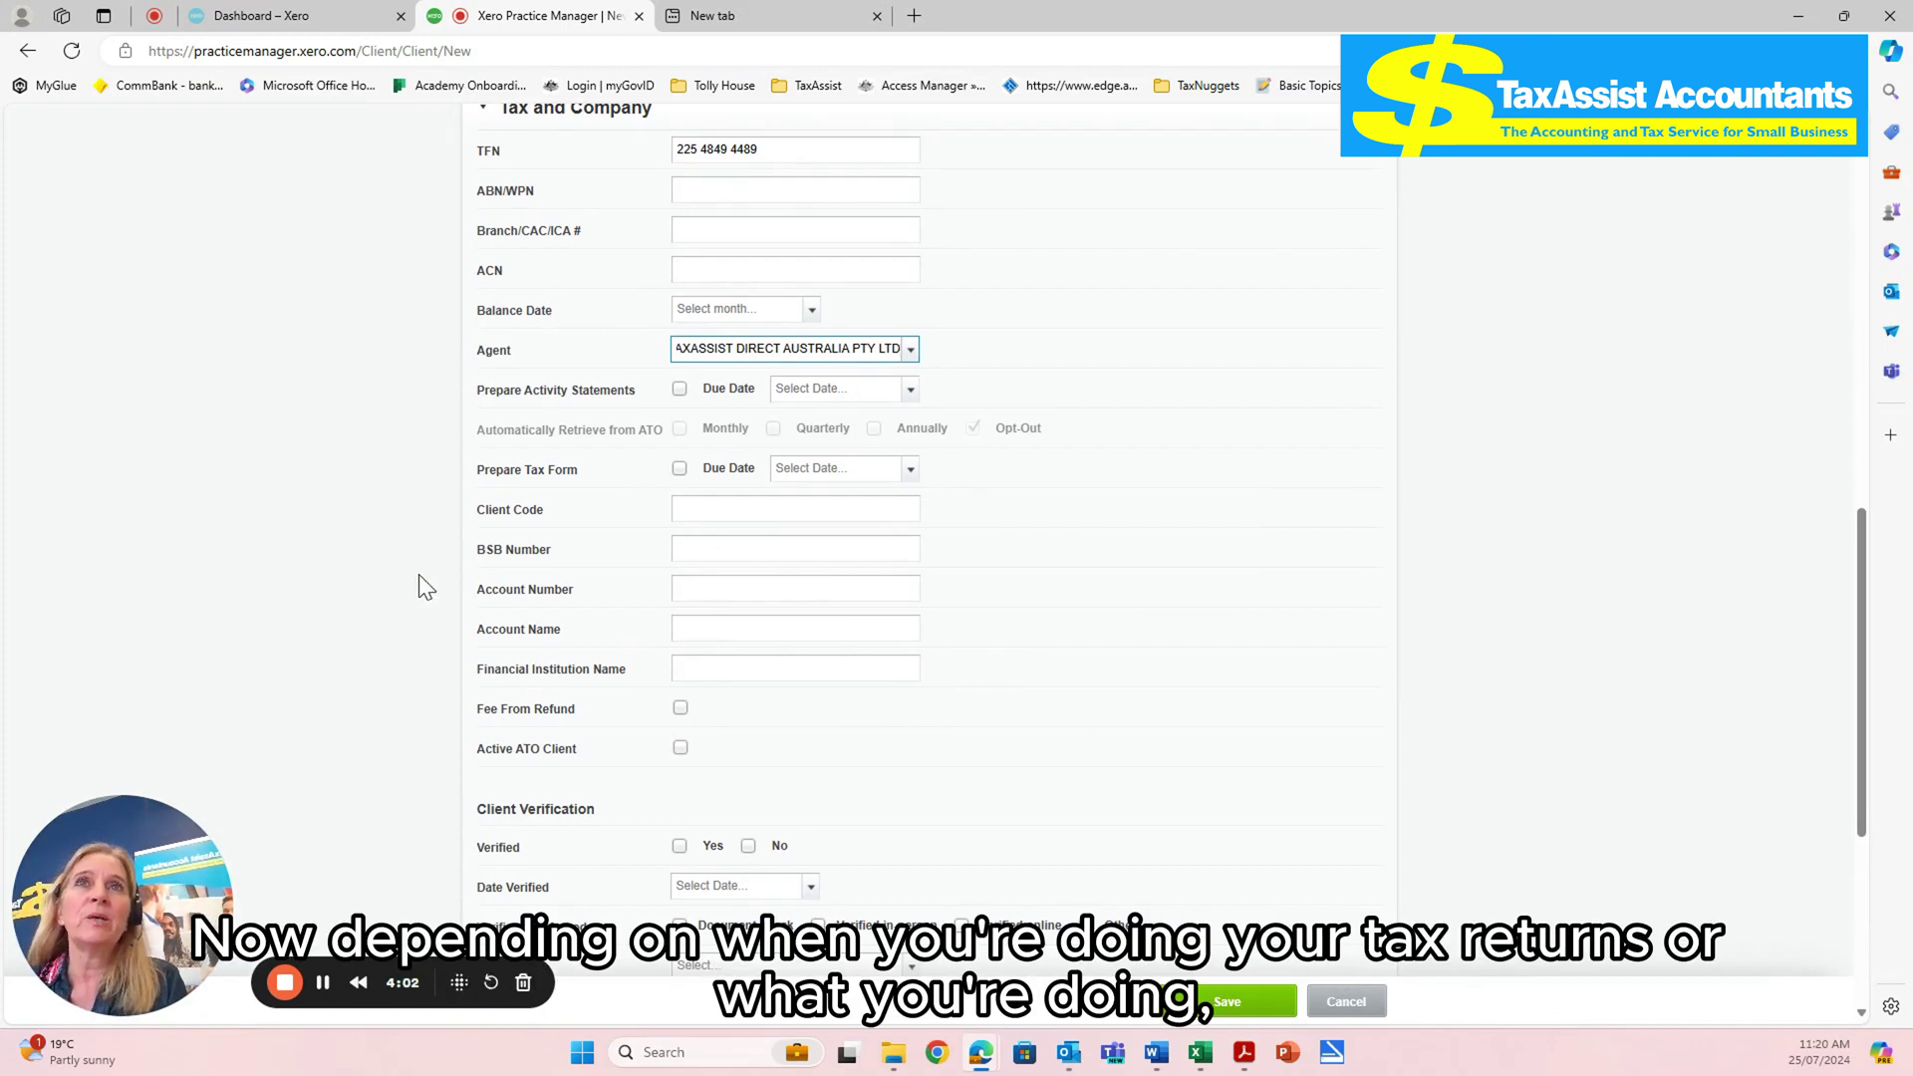
- Tick Prepare Tax Form with a 25 Jul 2024 due date and tick Active ATO Client
click(676, 389)
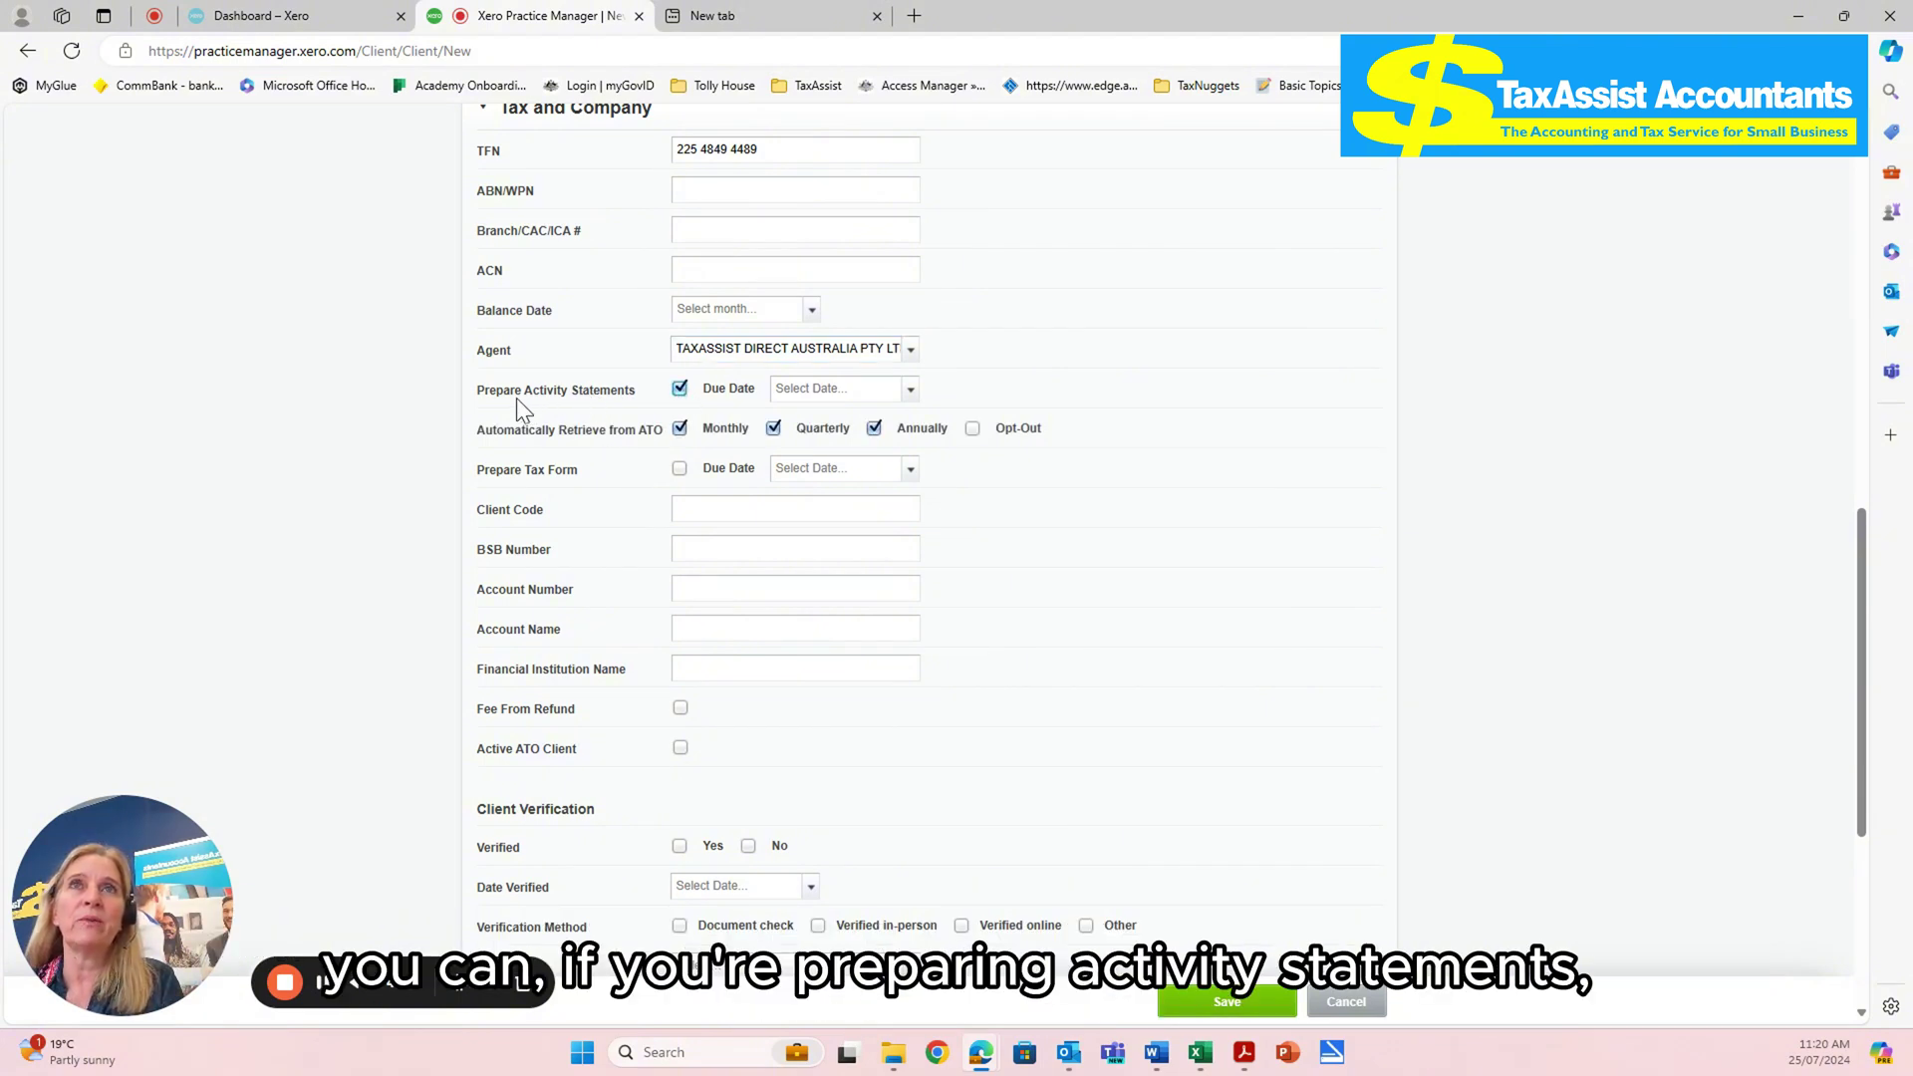
click(679, 390)
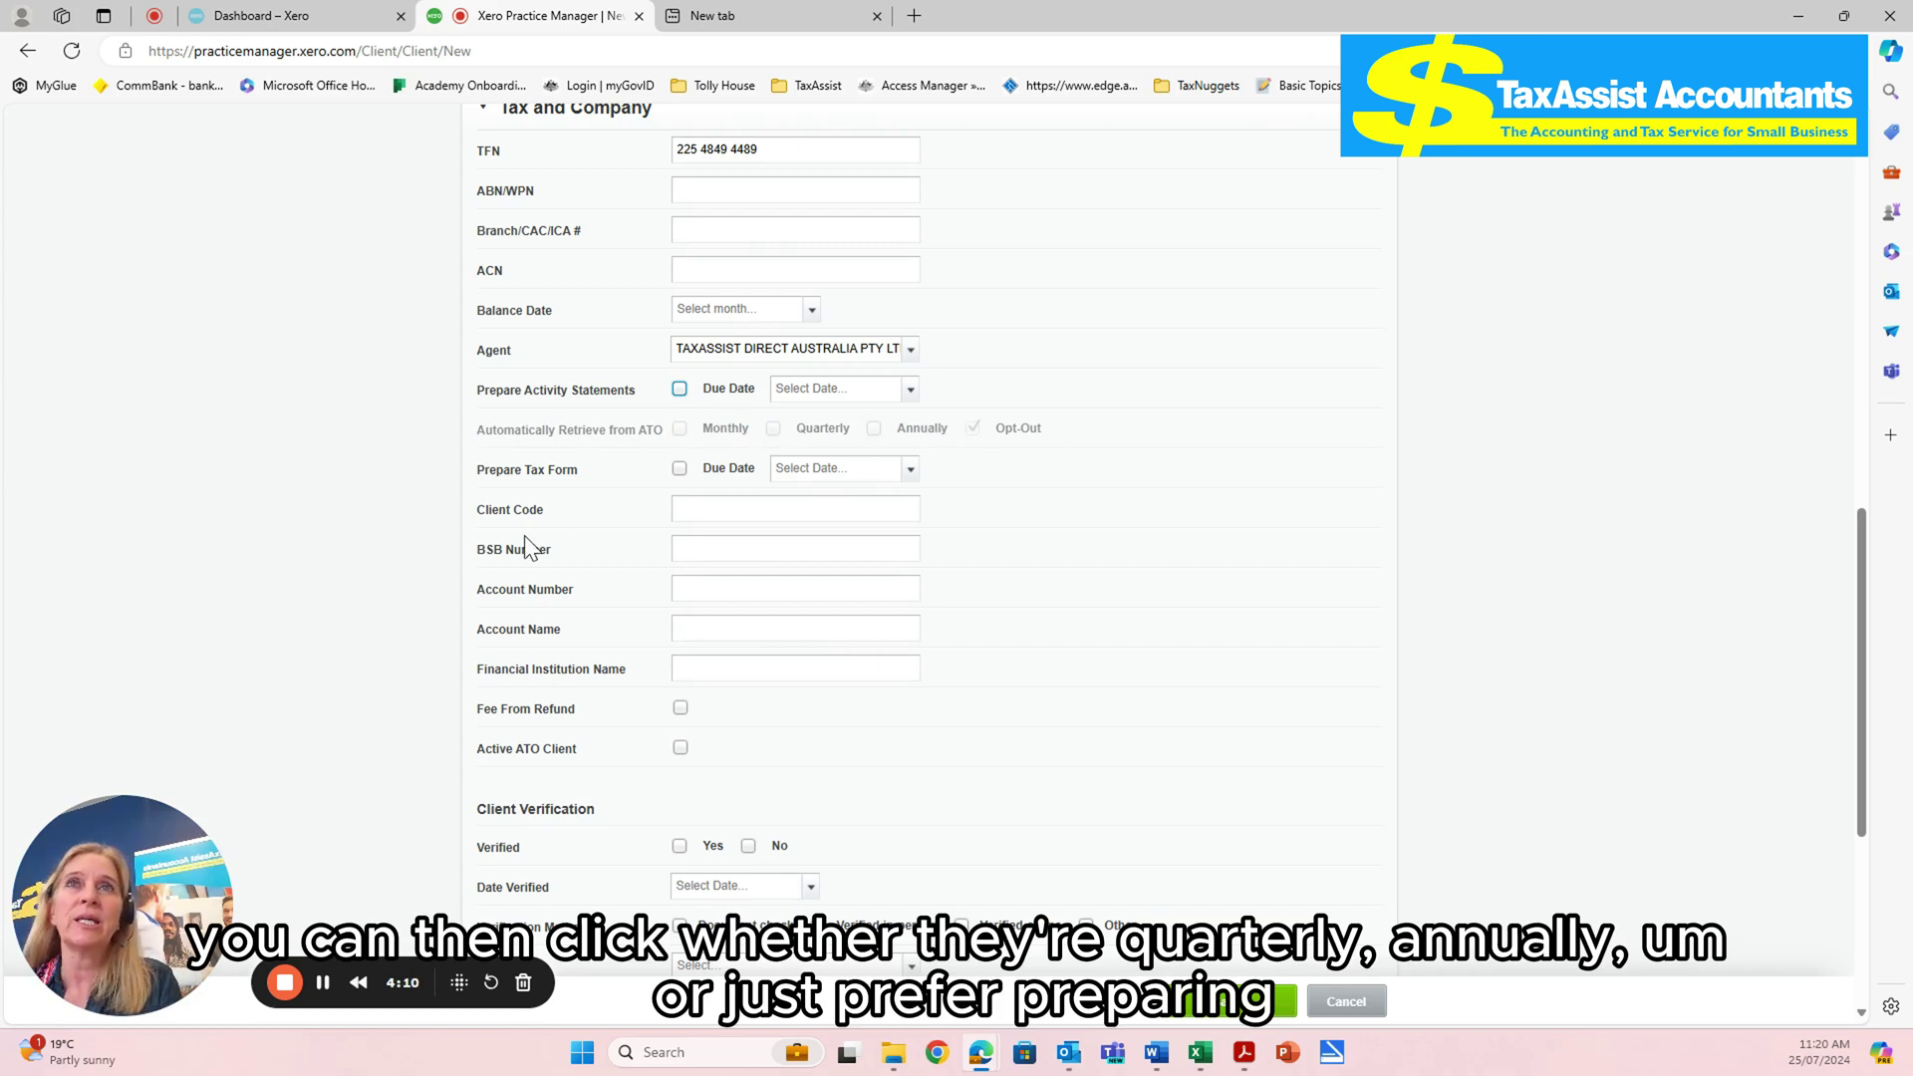
click(679, 468)
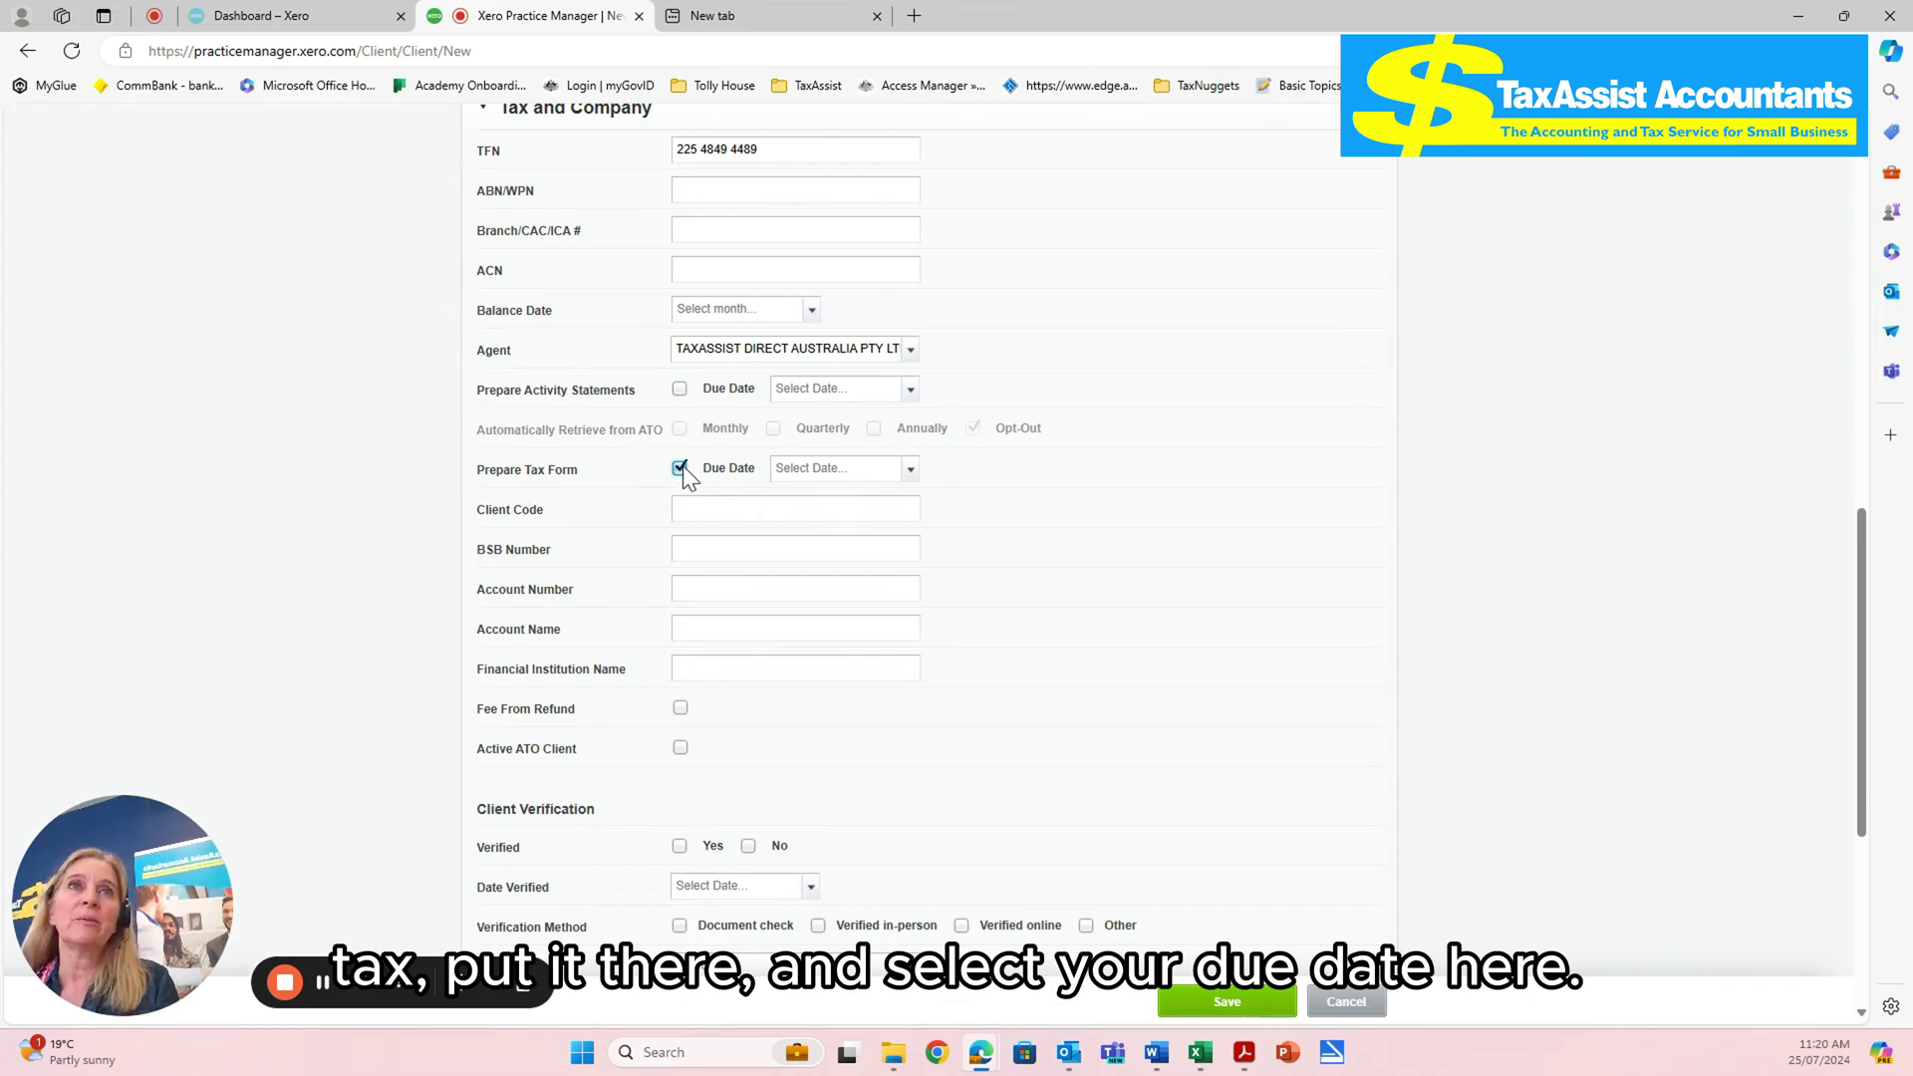
click(908, 470)
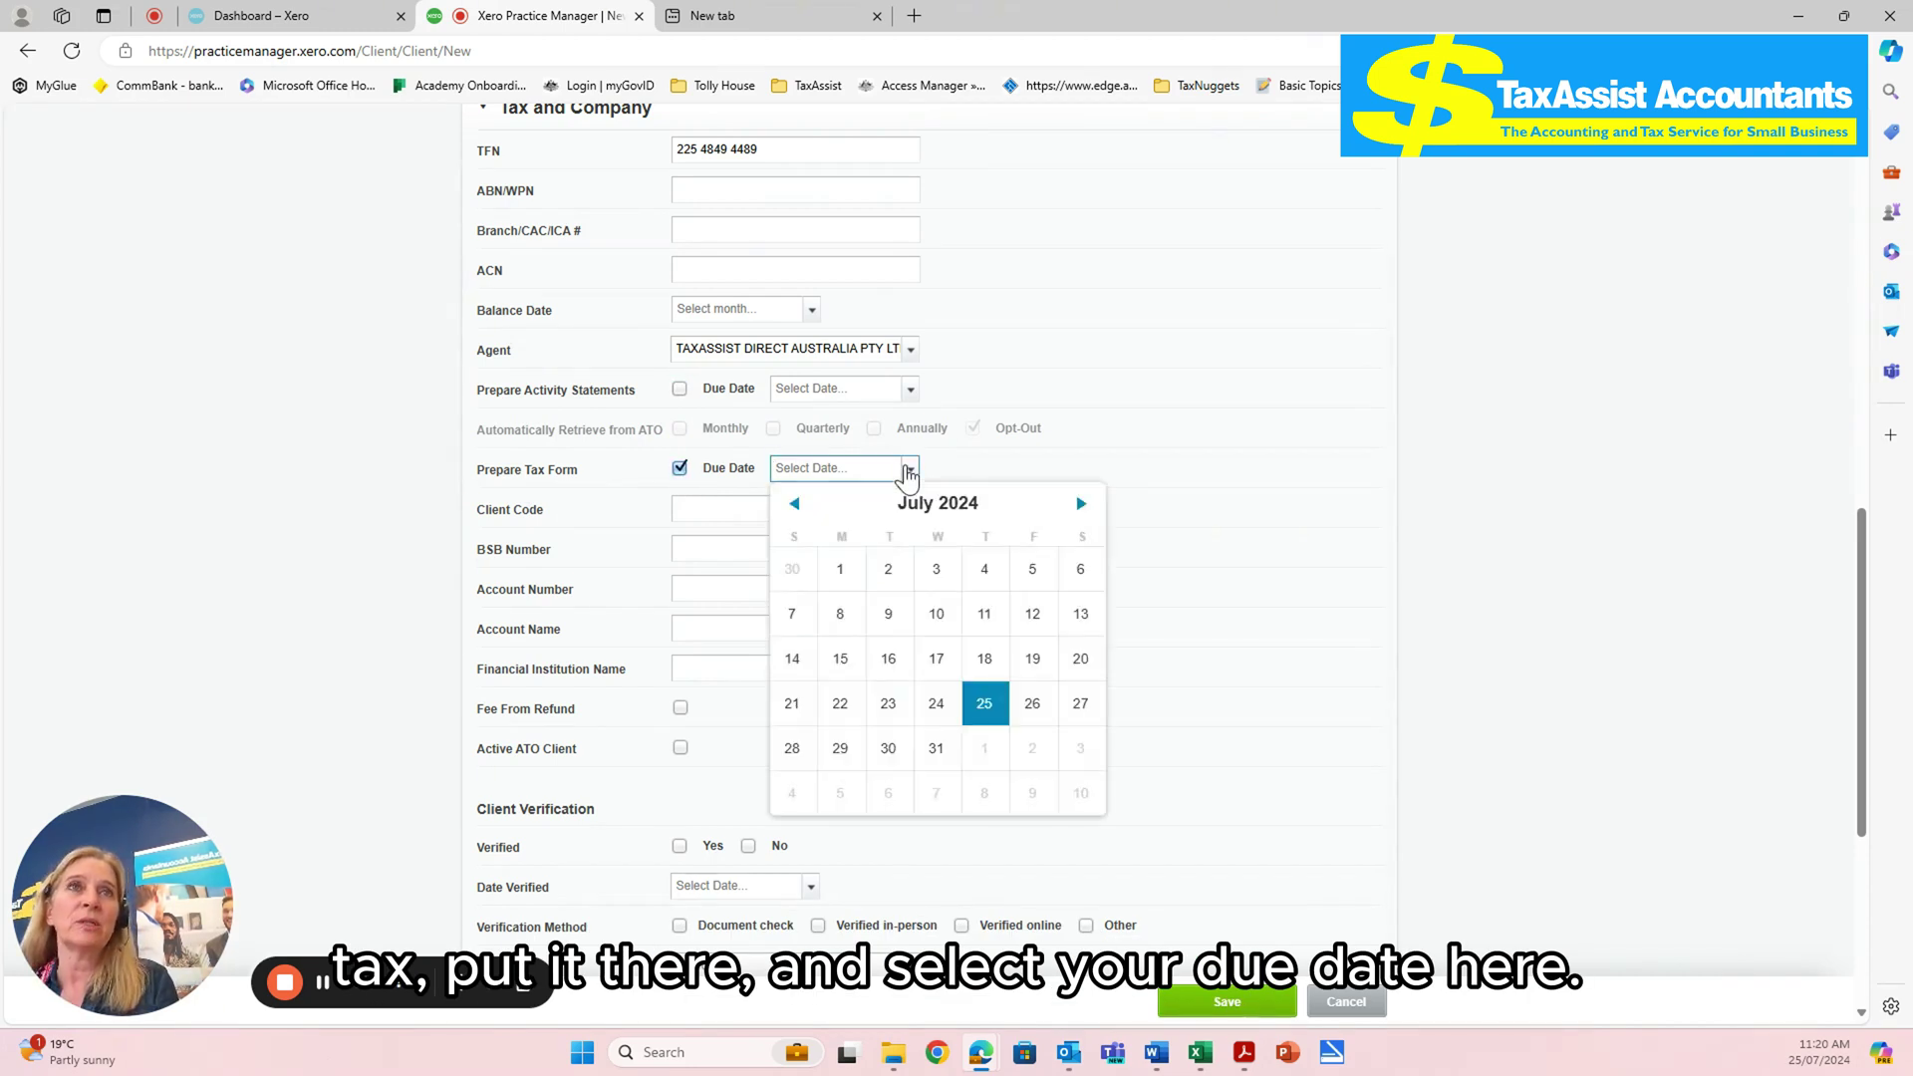
click(988, 699)
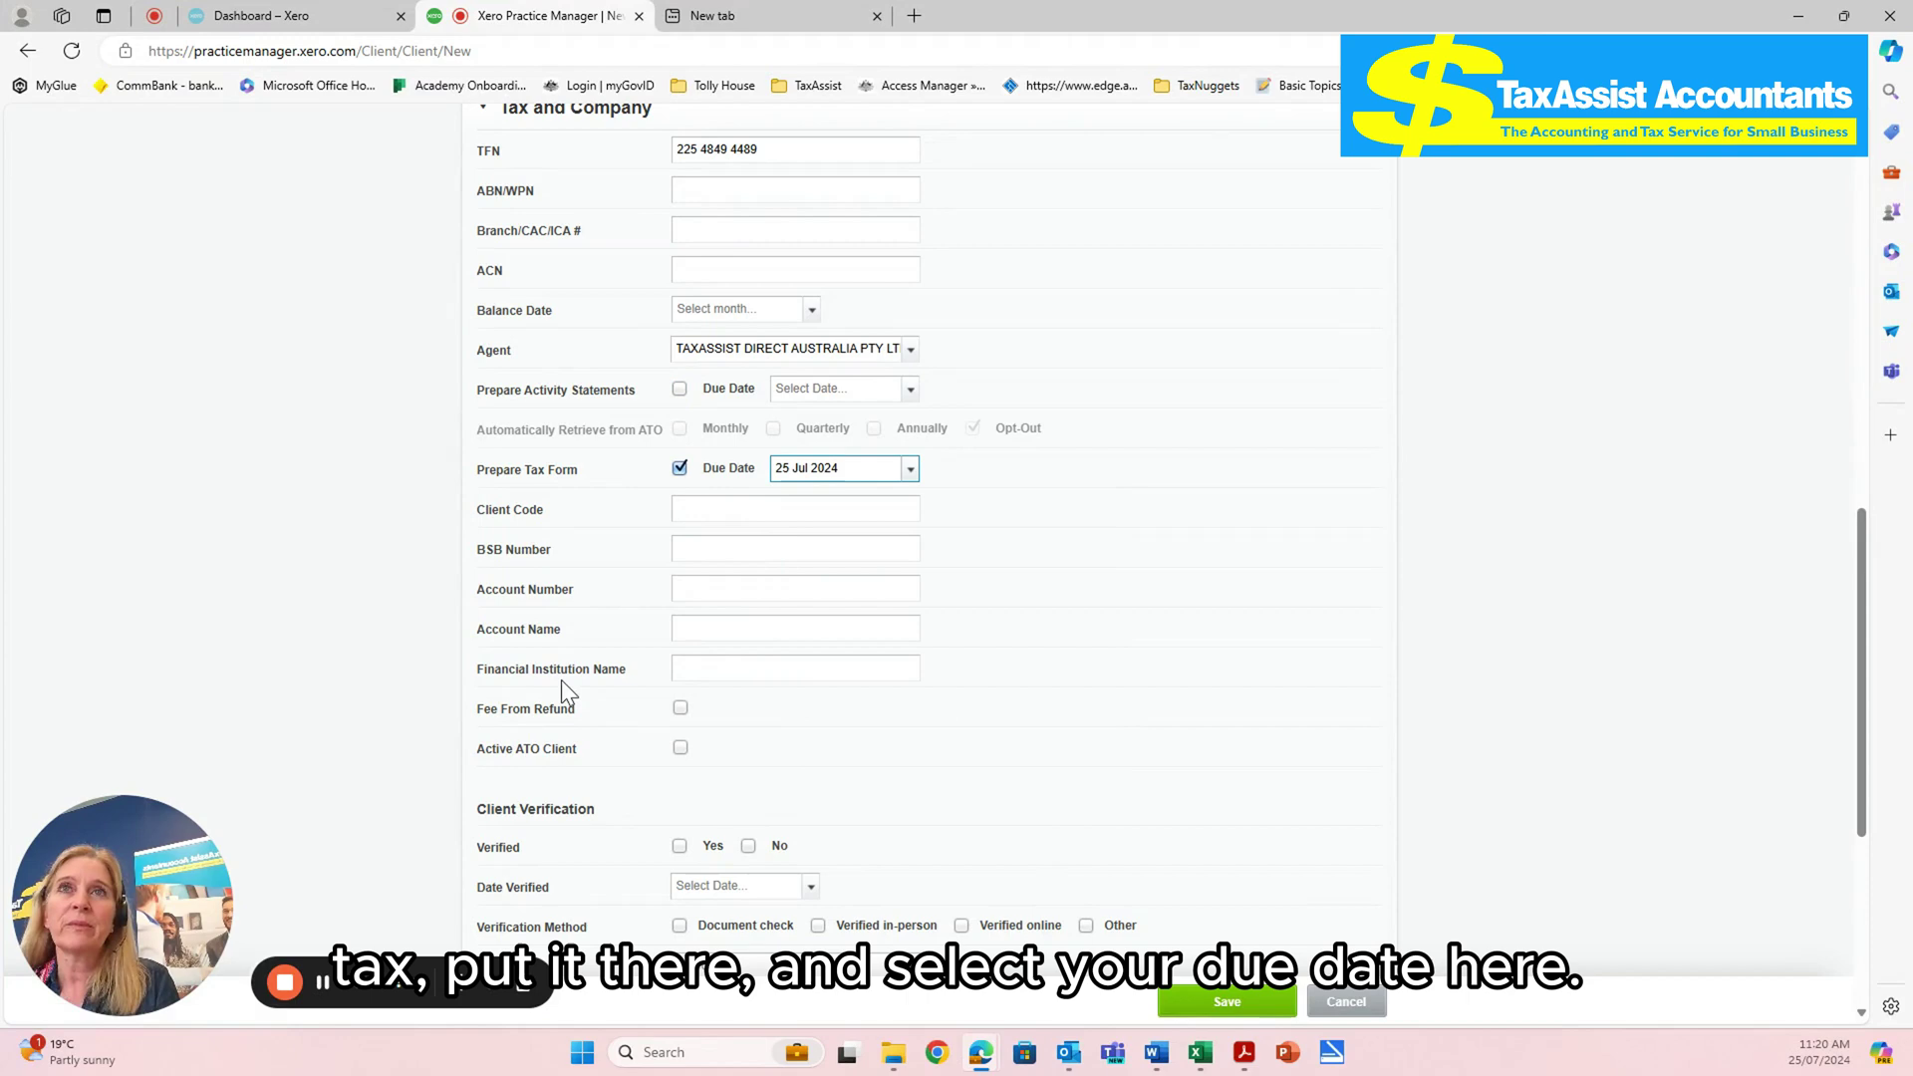
scroll(1062, 598, down, 1)
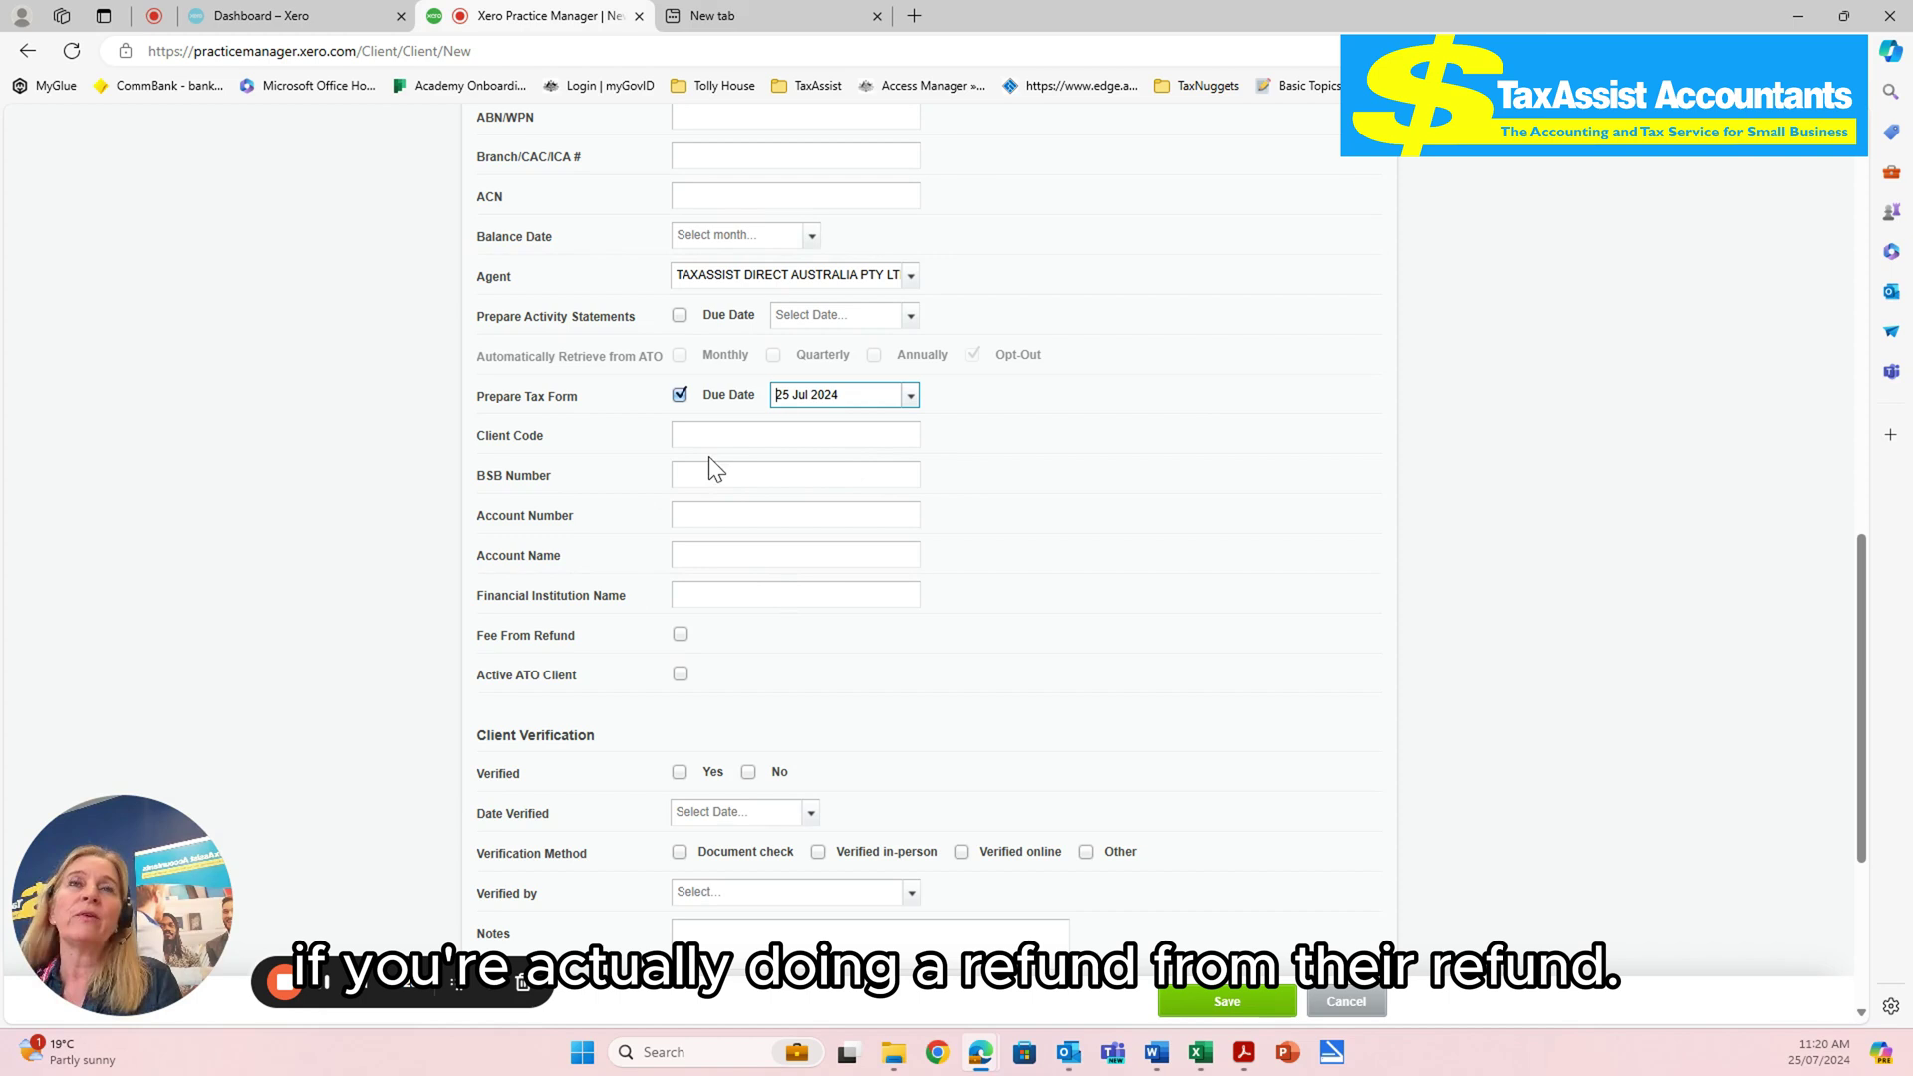
scroll(822, 685, down, 1)
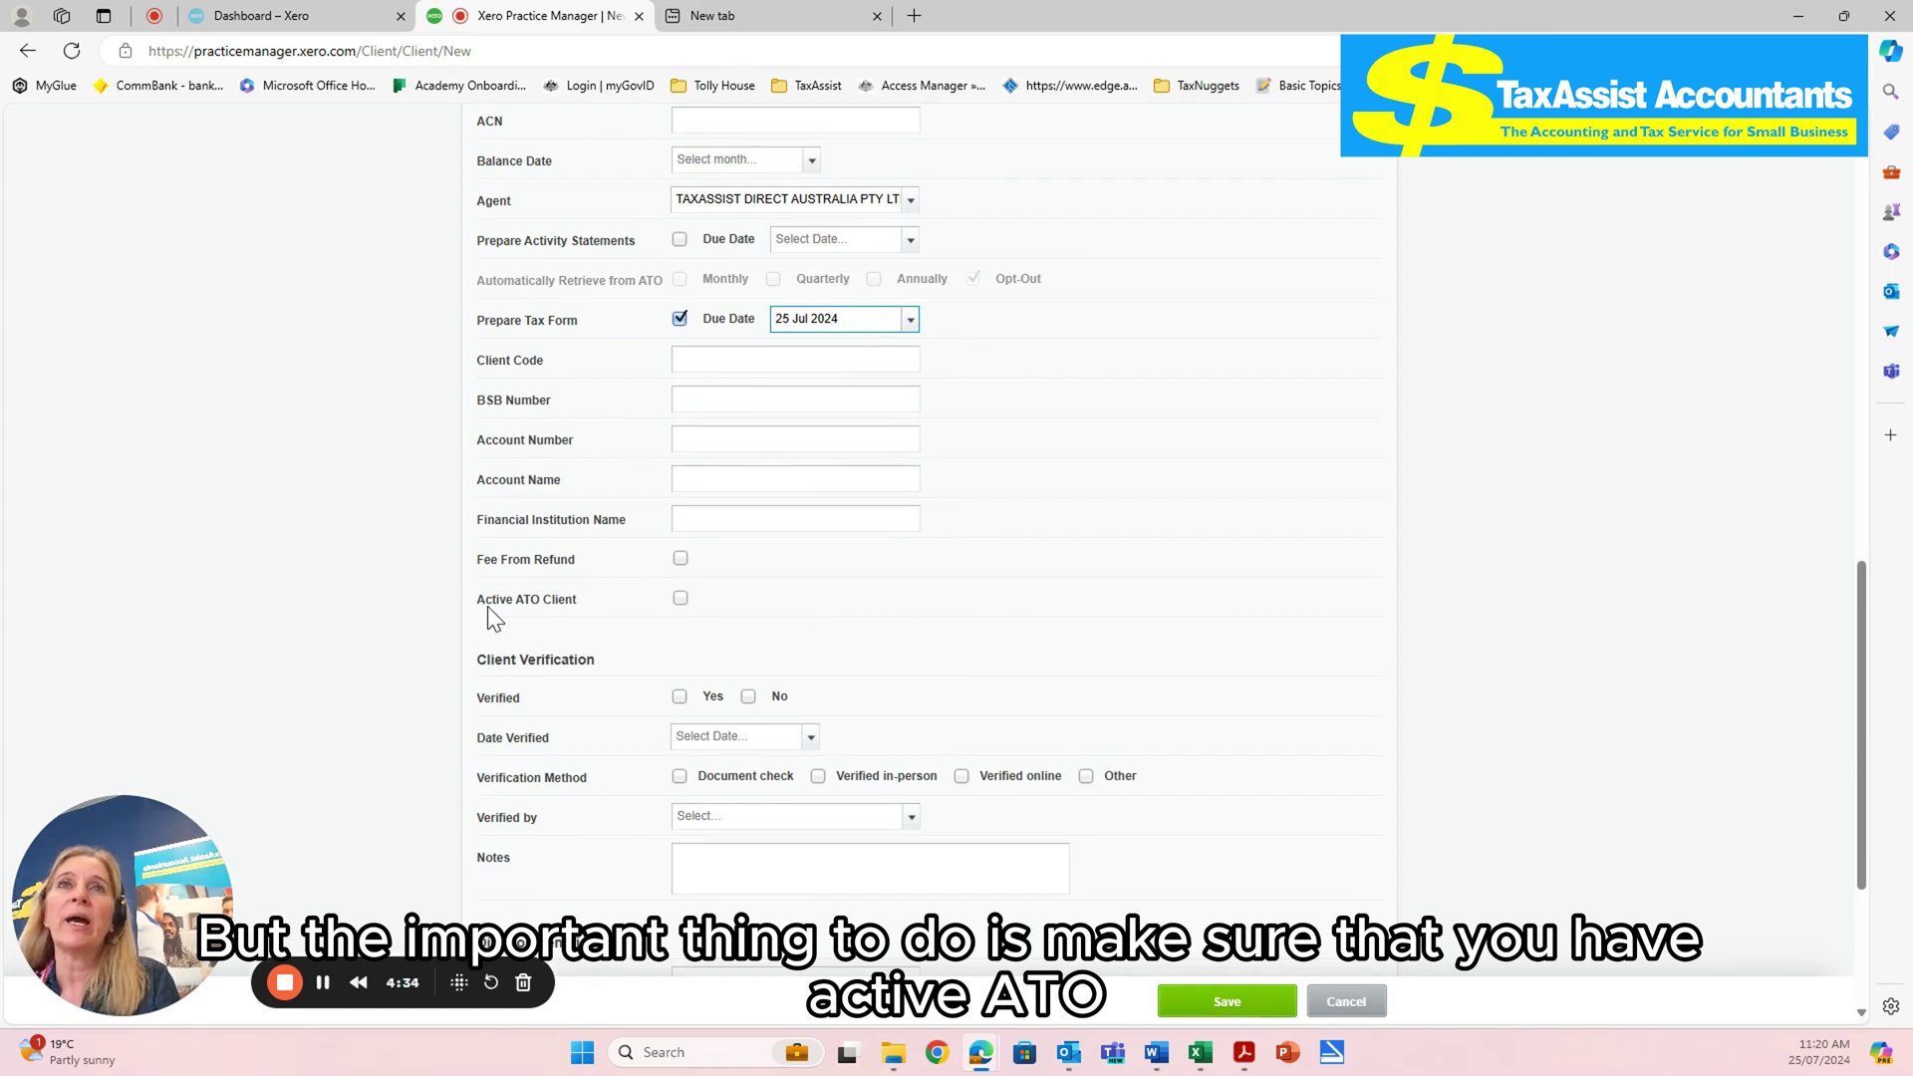
click(681, 598)
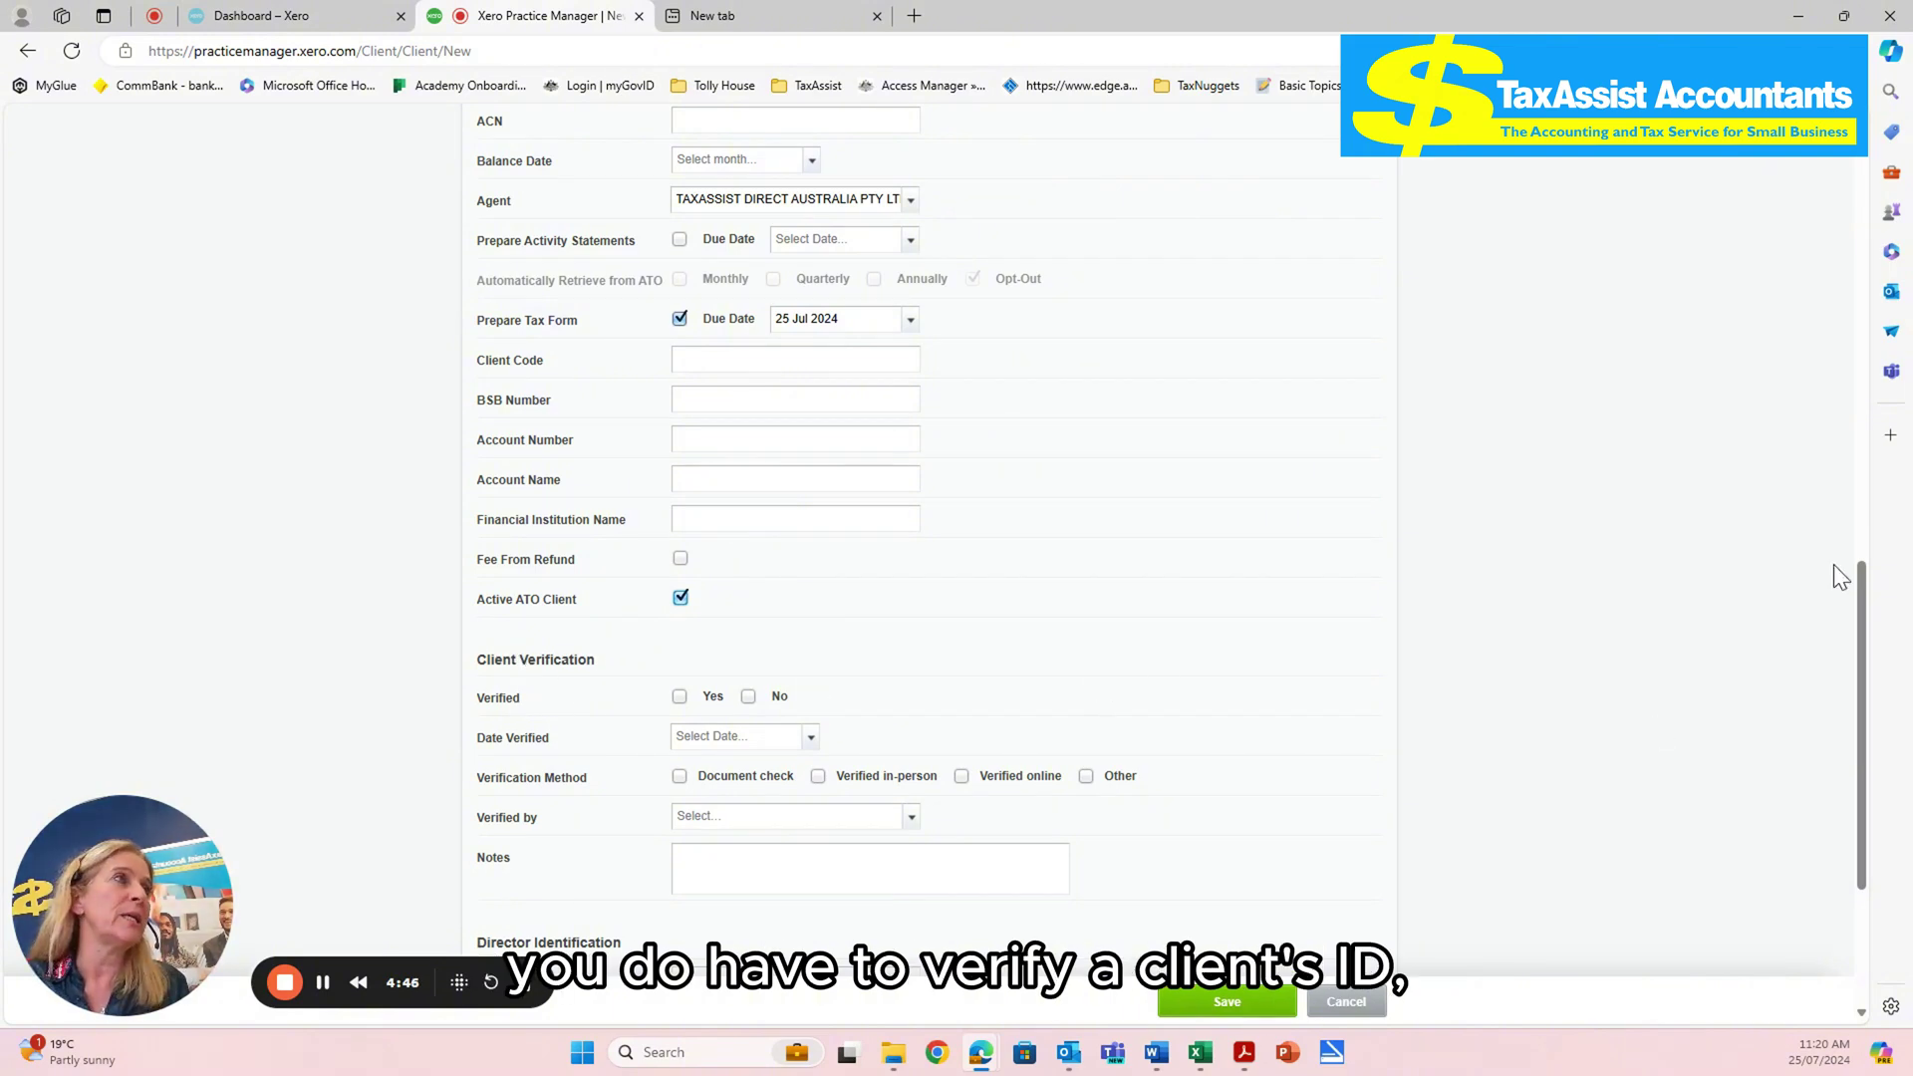
- Mark the ID as verified in person, with a 25 Jul 2024 verification date
scroll(1865, 583, down, 2)
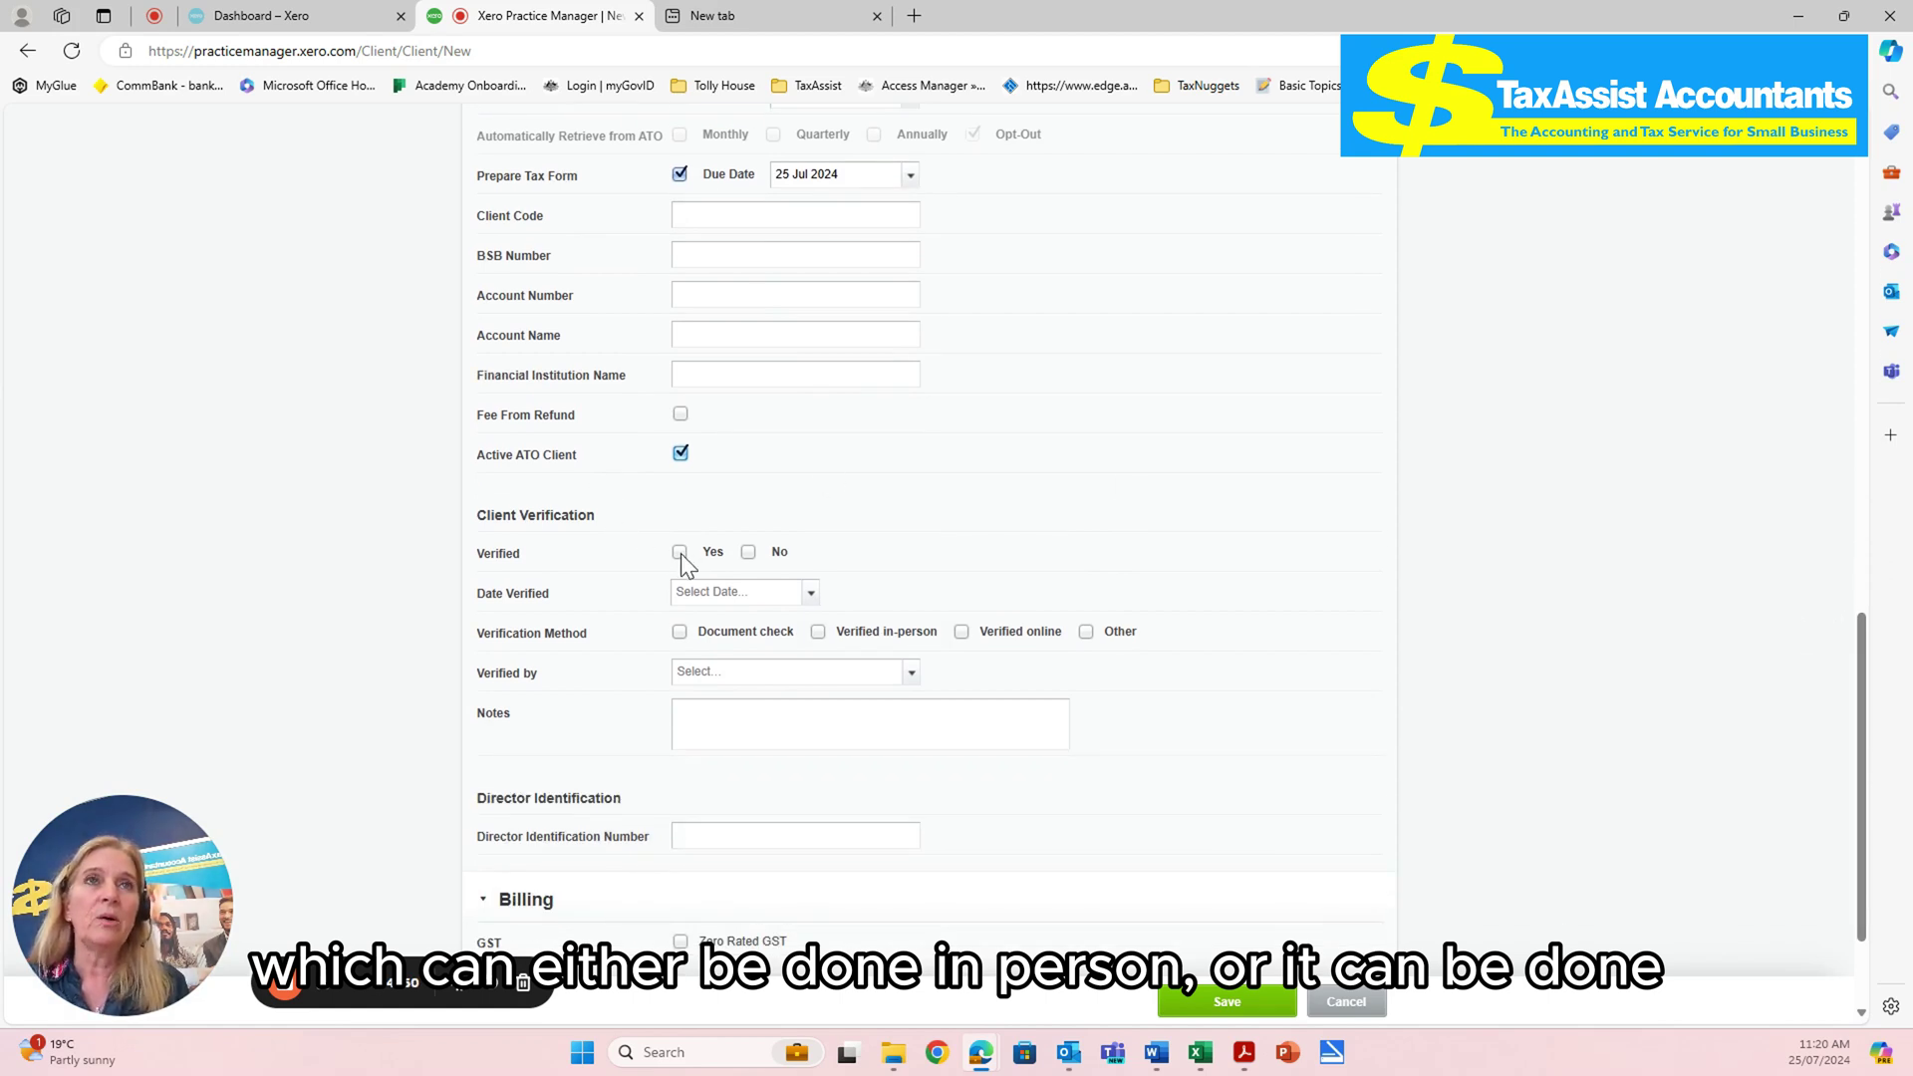
click(680, 553)
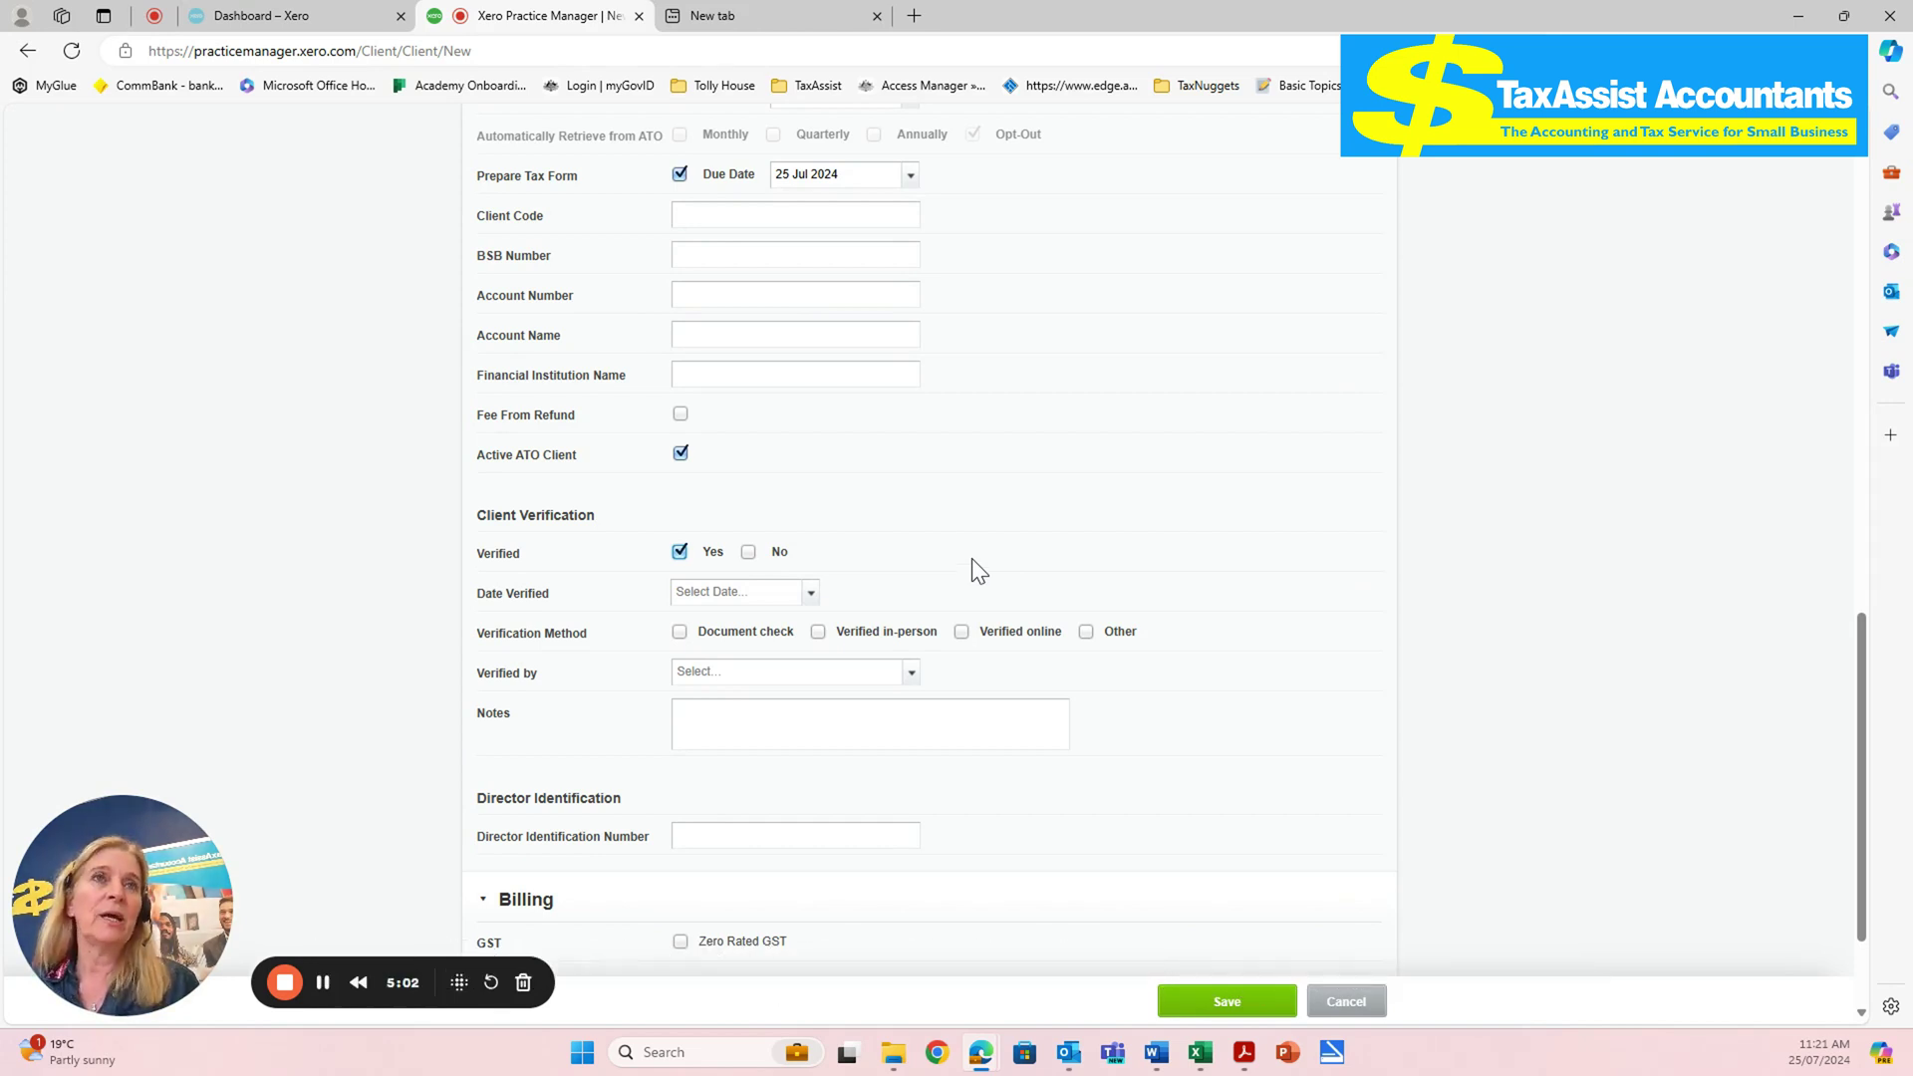
click(810, 595)
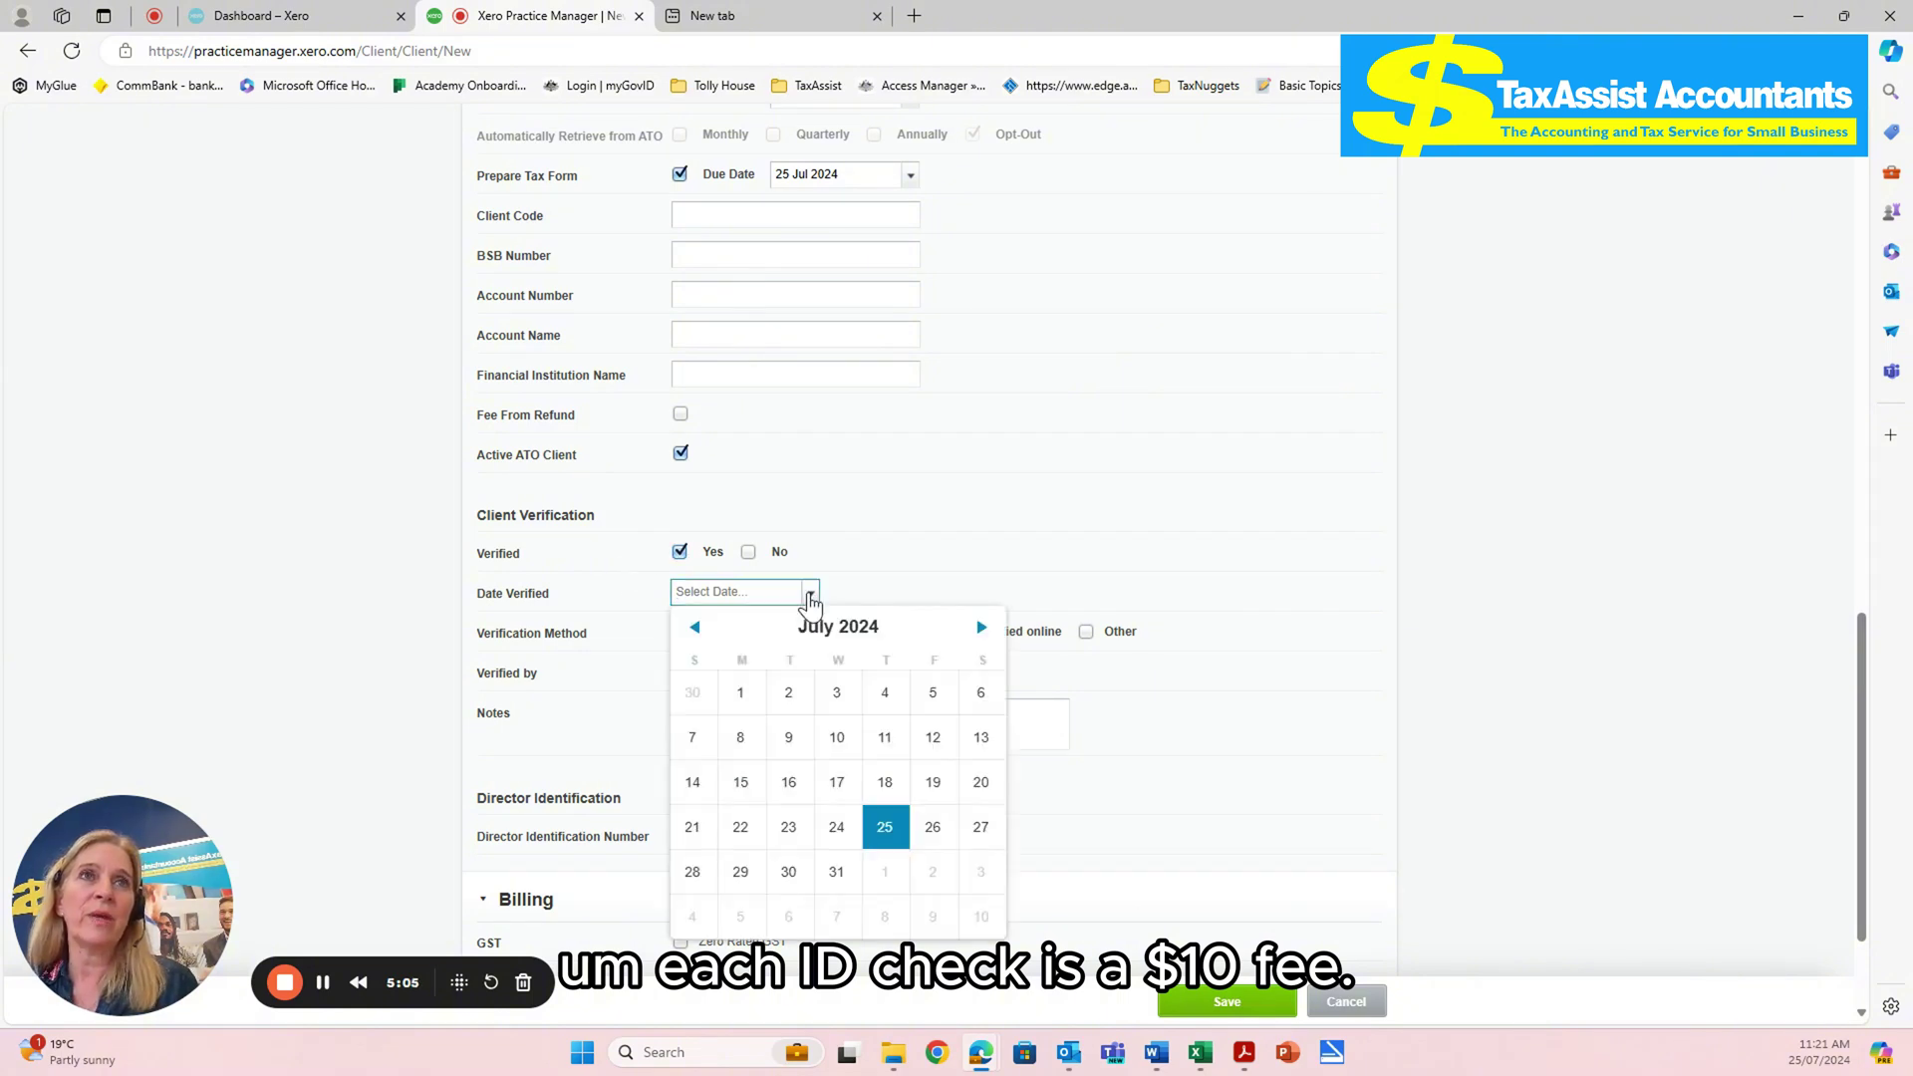
click(885, 828)
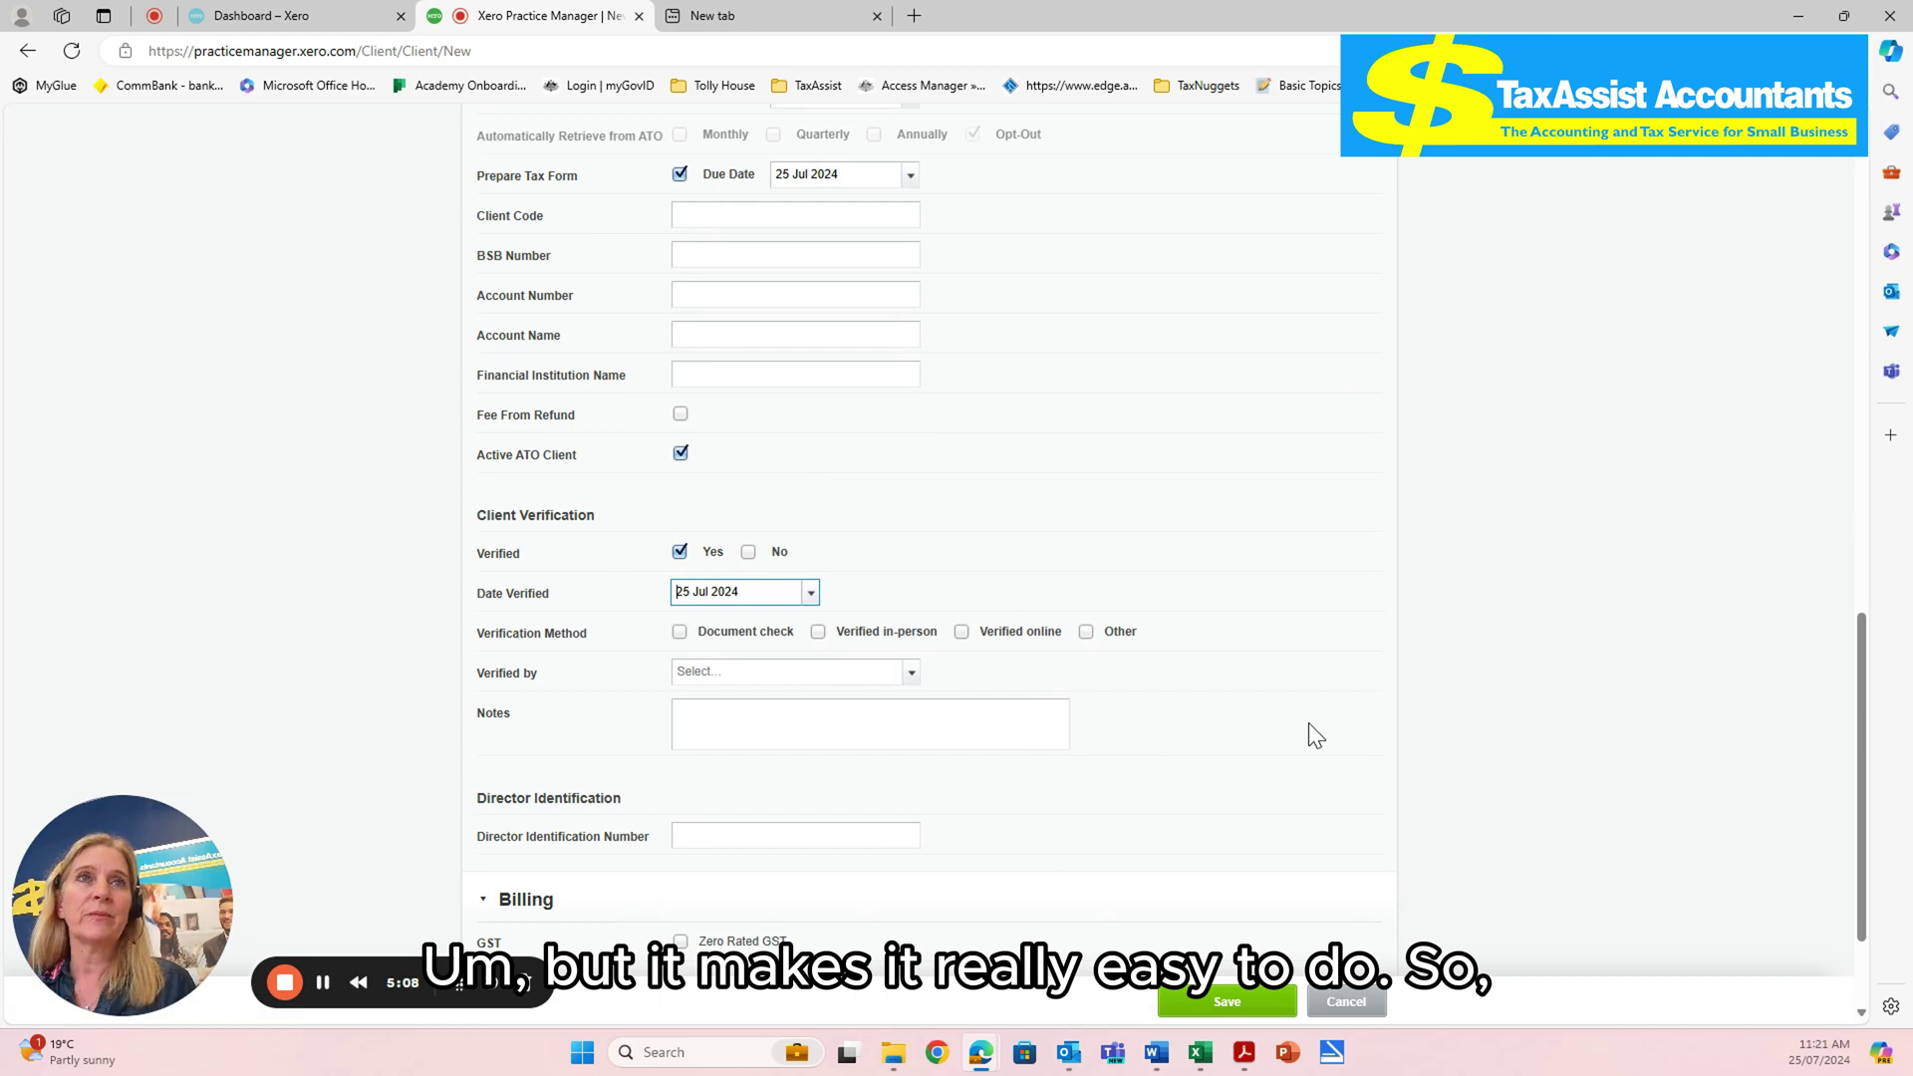
click(818, 631)
- Select the verifying staff member and add a 'driving licence' verification note
scroll(894, 680, down, 1)
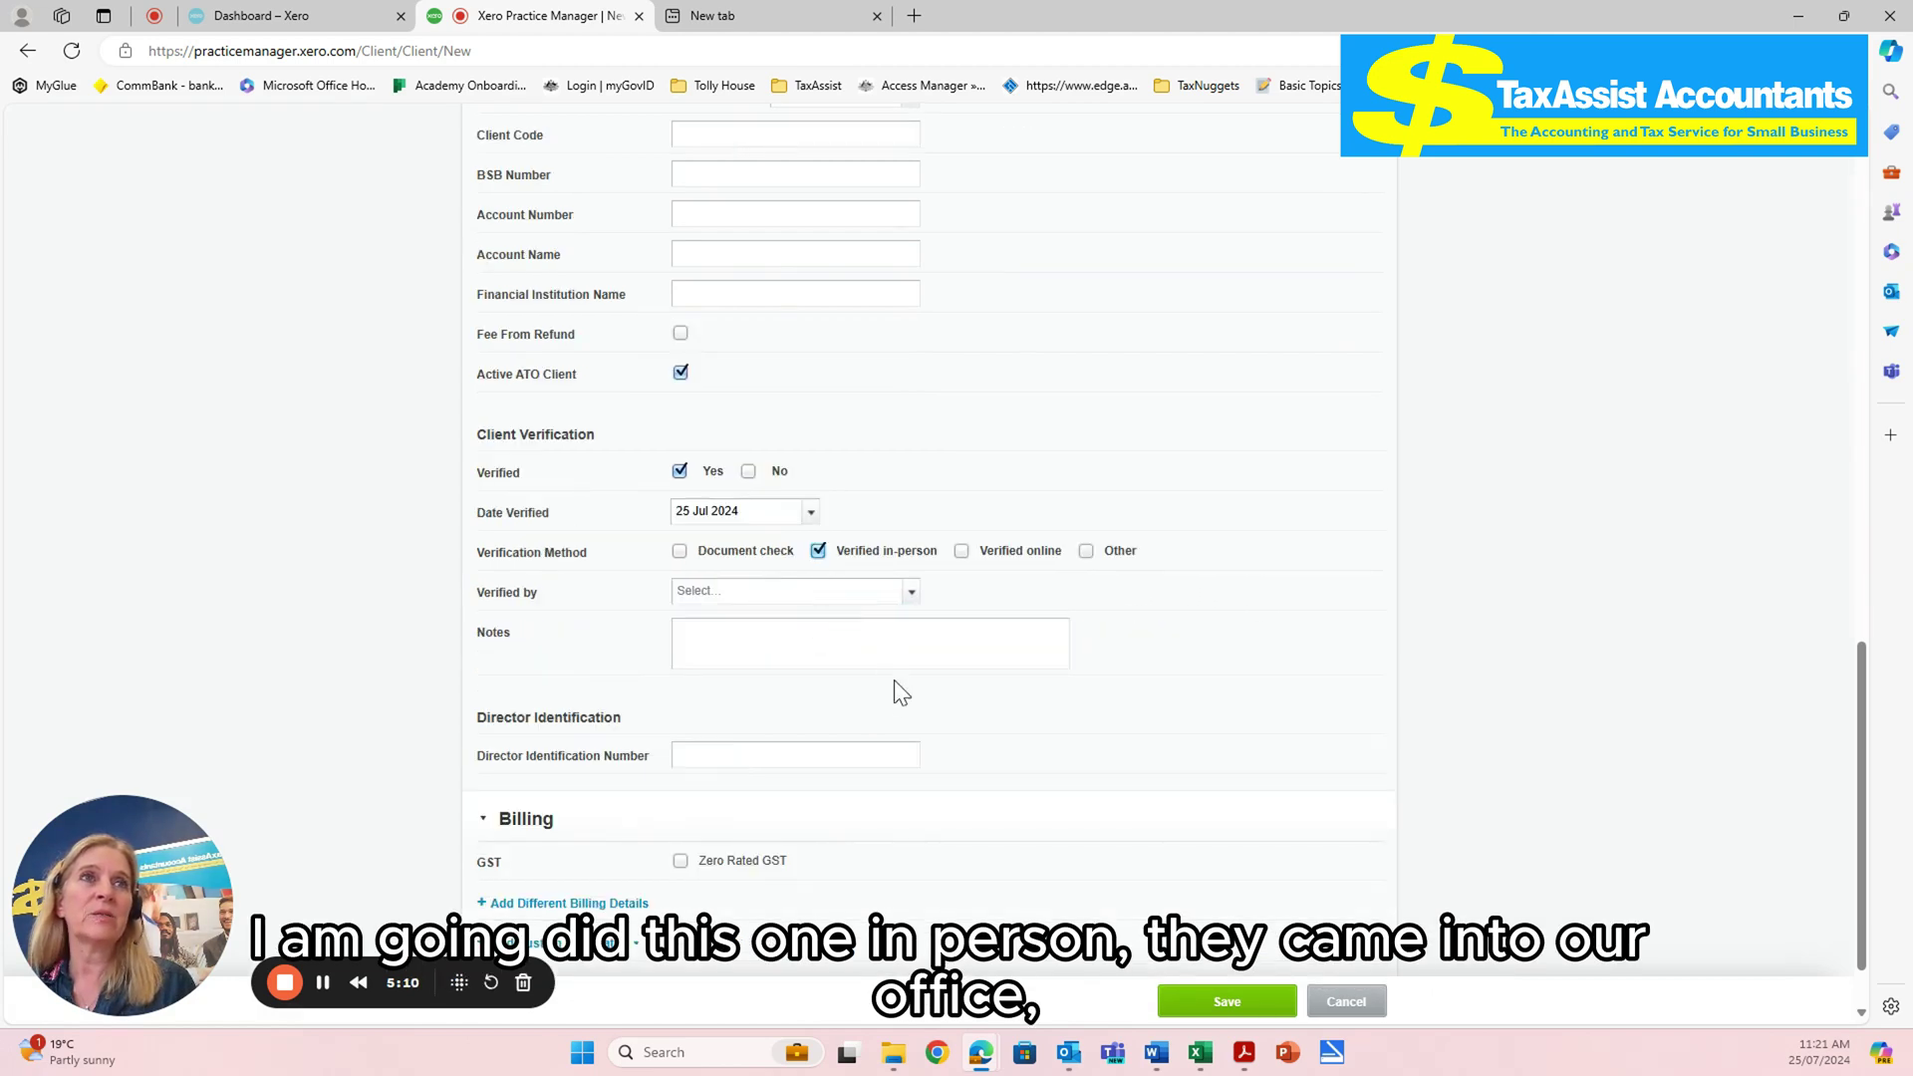
click(910, 595)
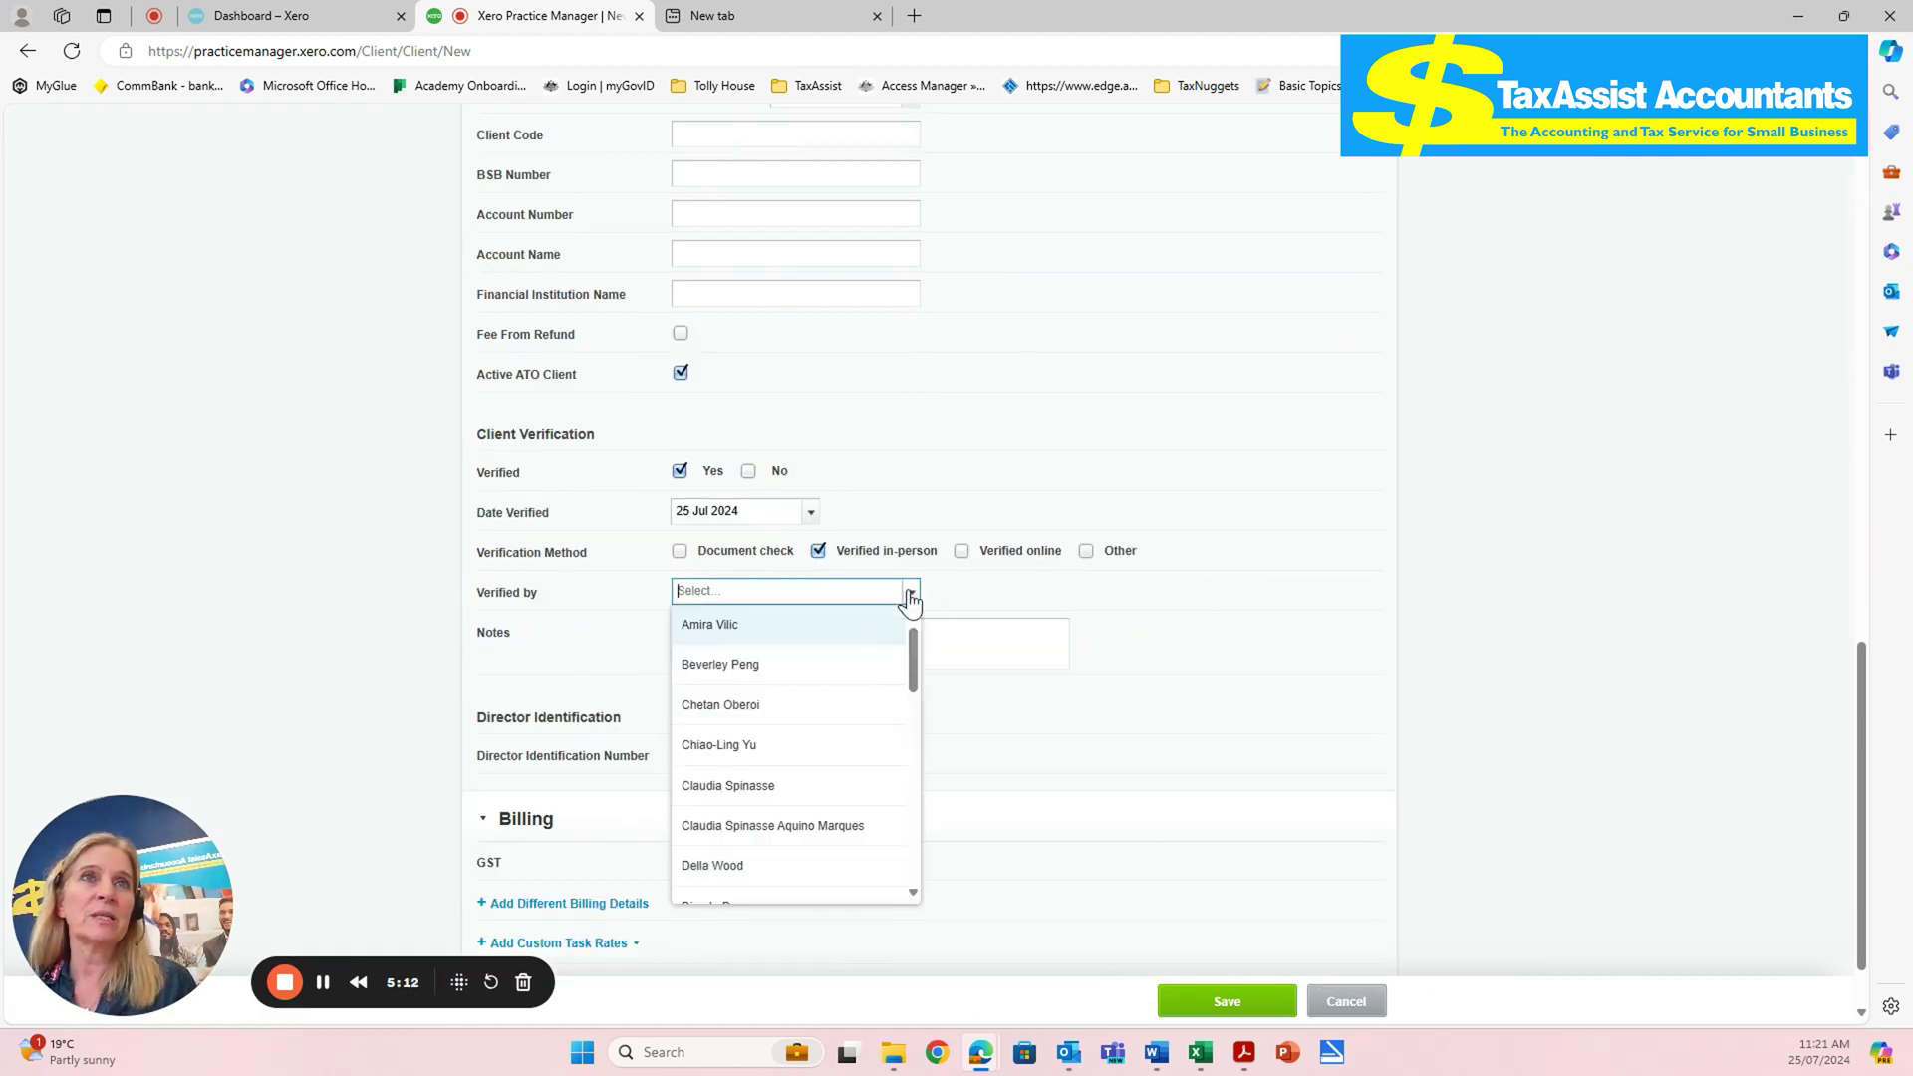
text(mandy)
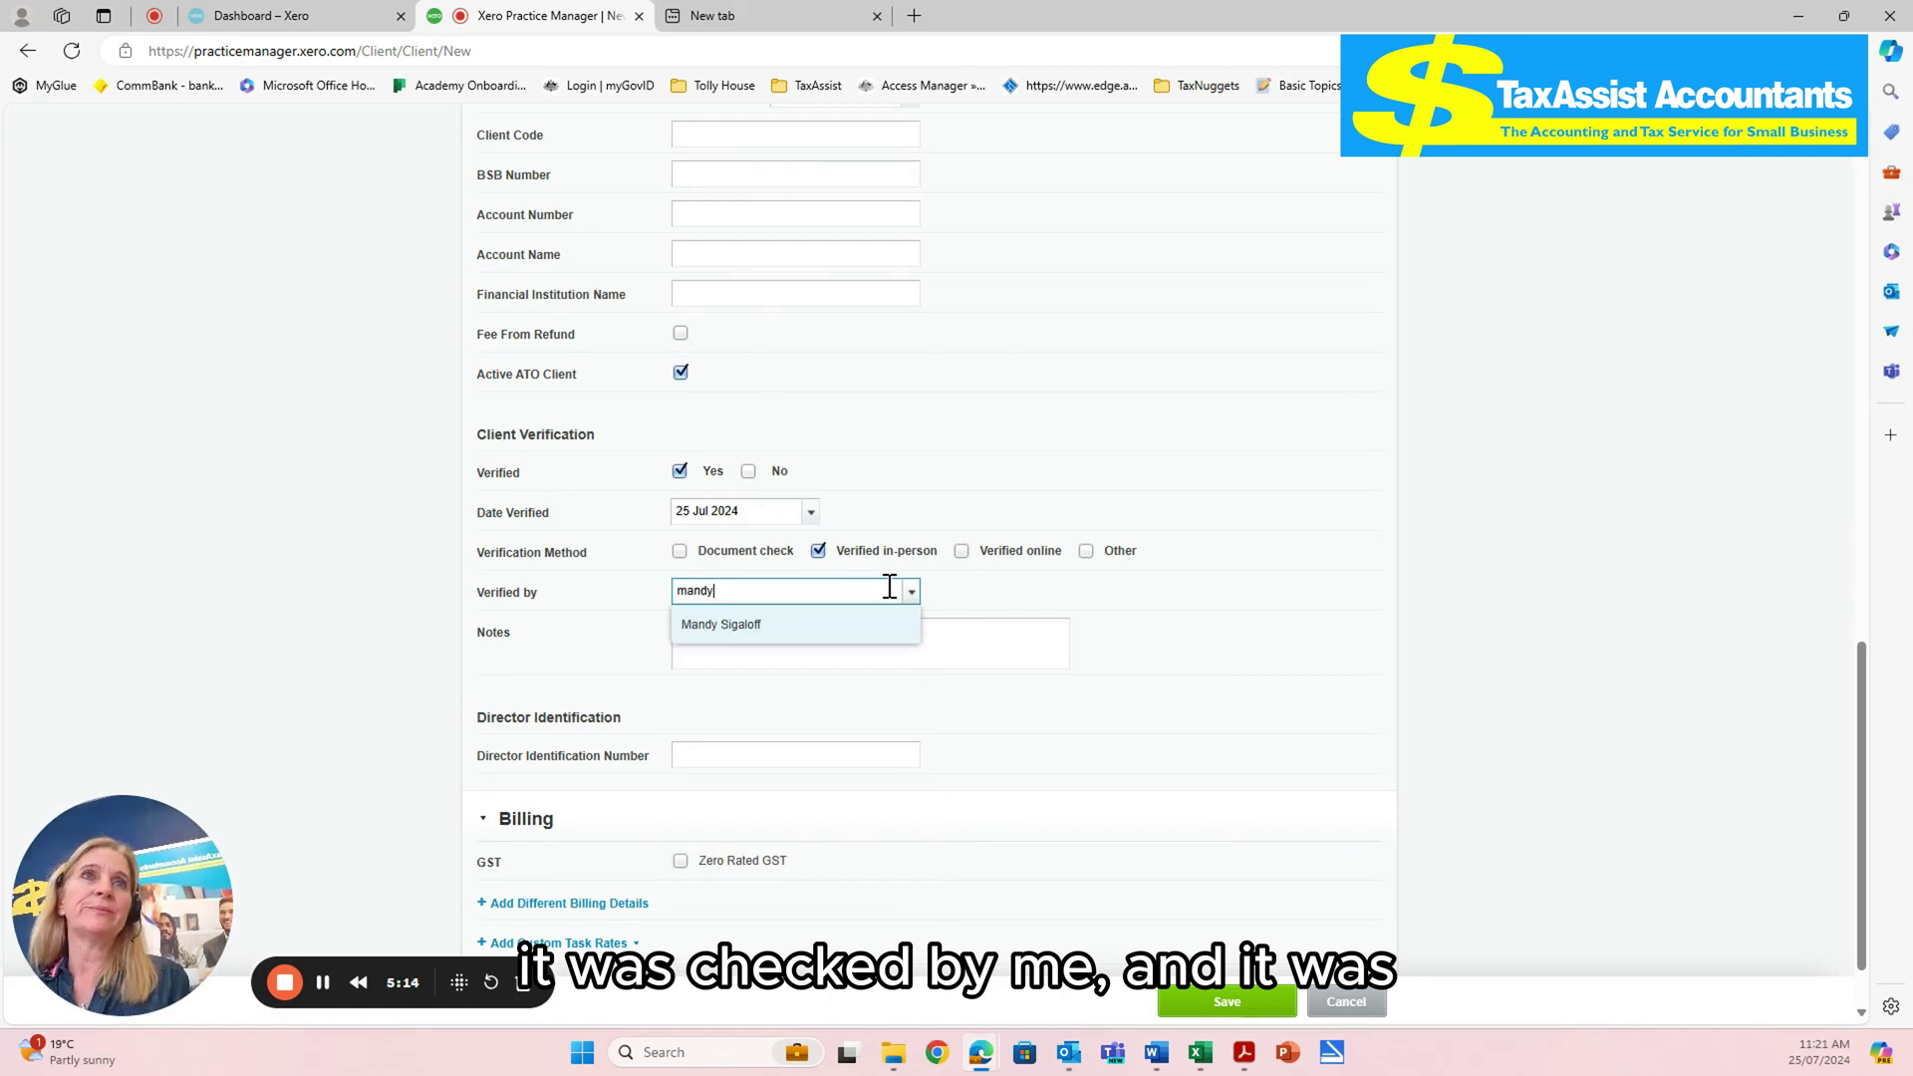
click(745, 626)
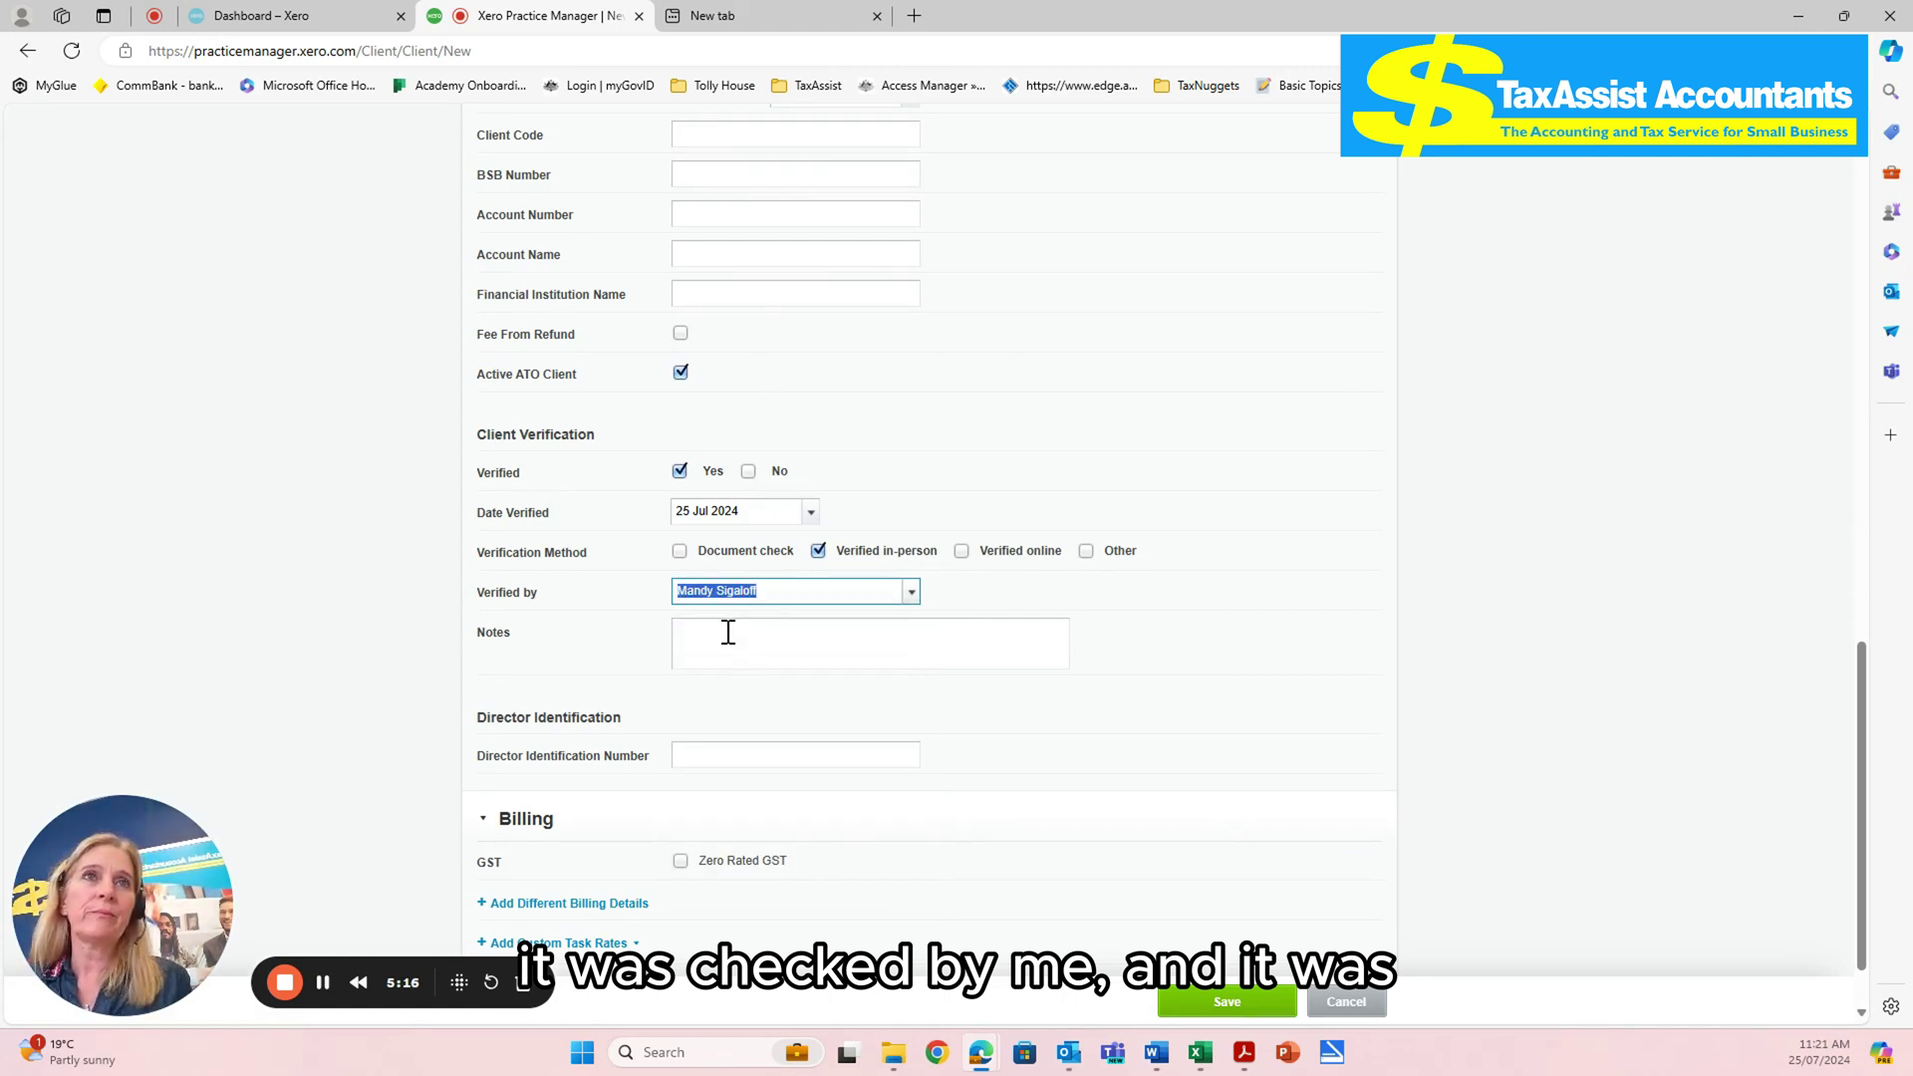
click(727, 631)
text(driving licence)
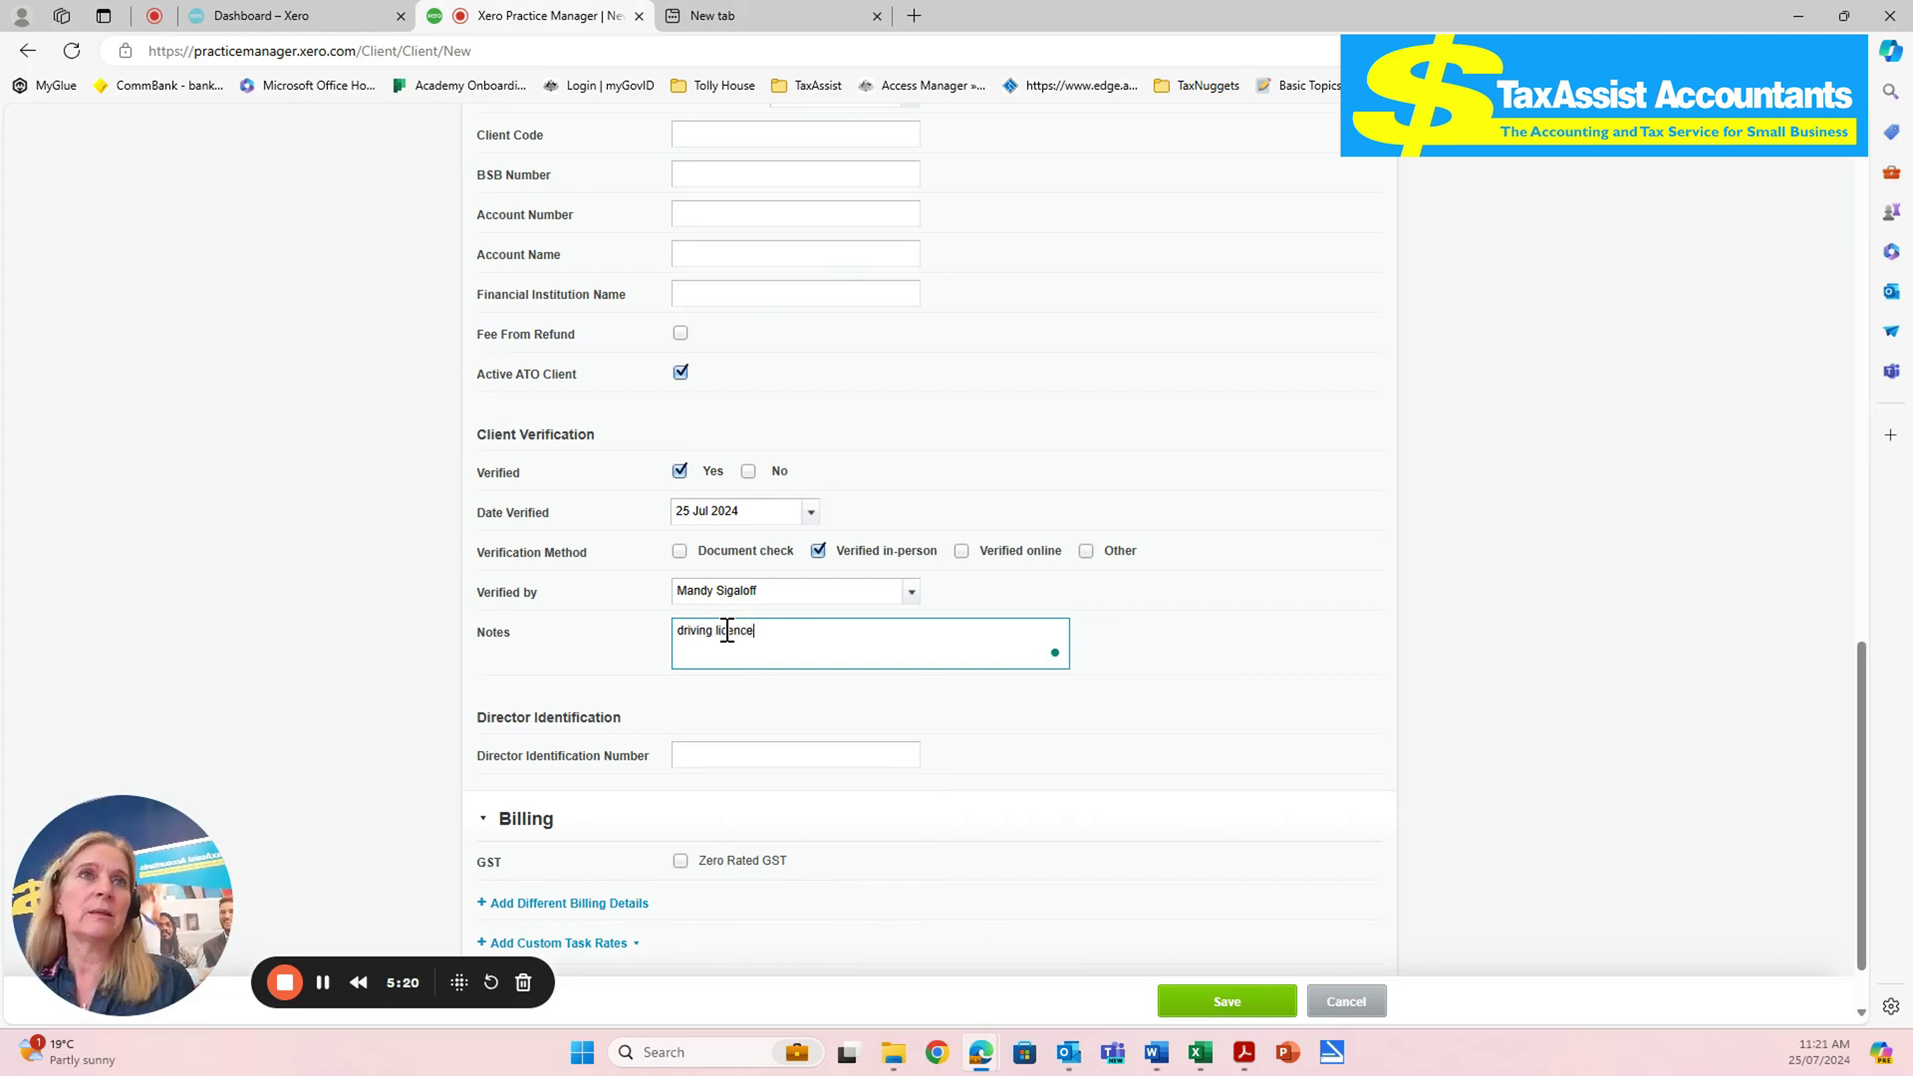
click(1247, 778)
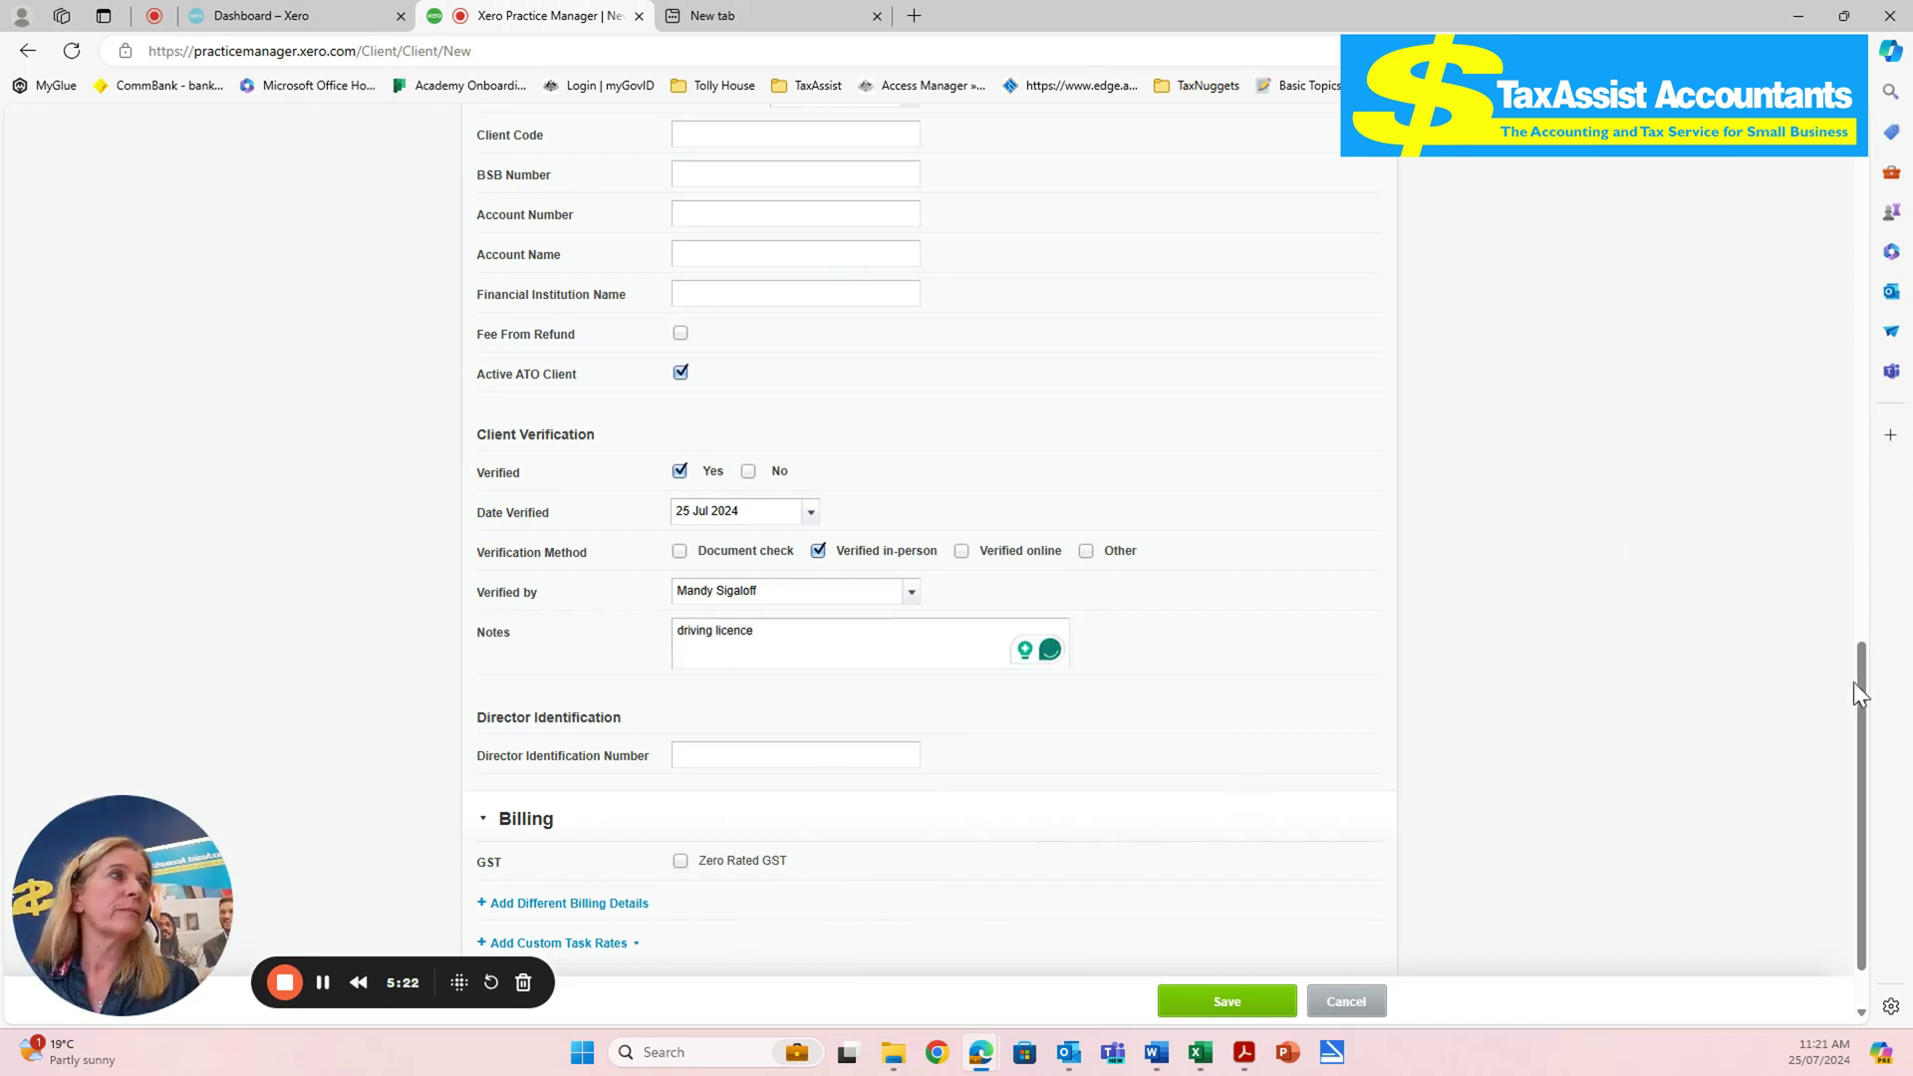
drag(1855, 689, 1855, 743)
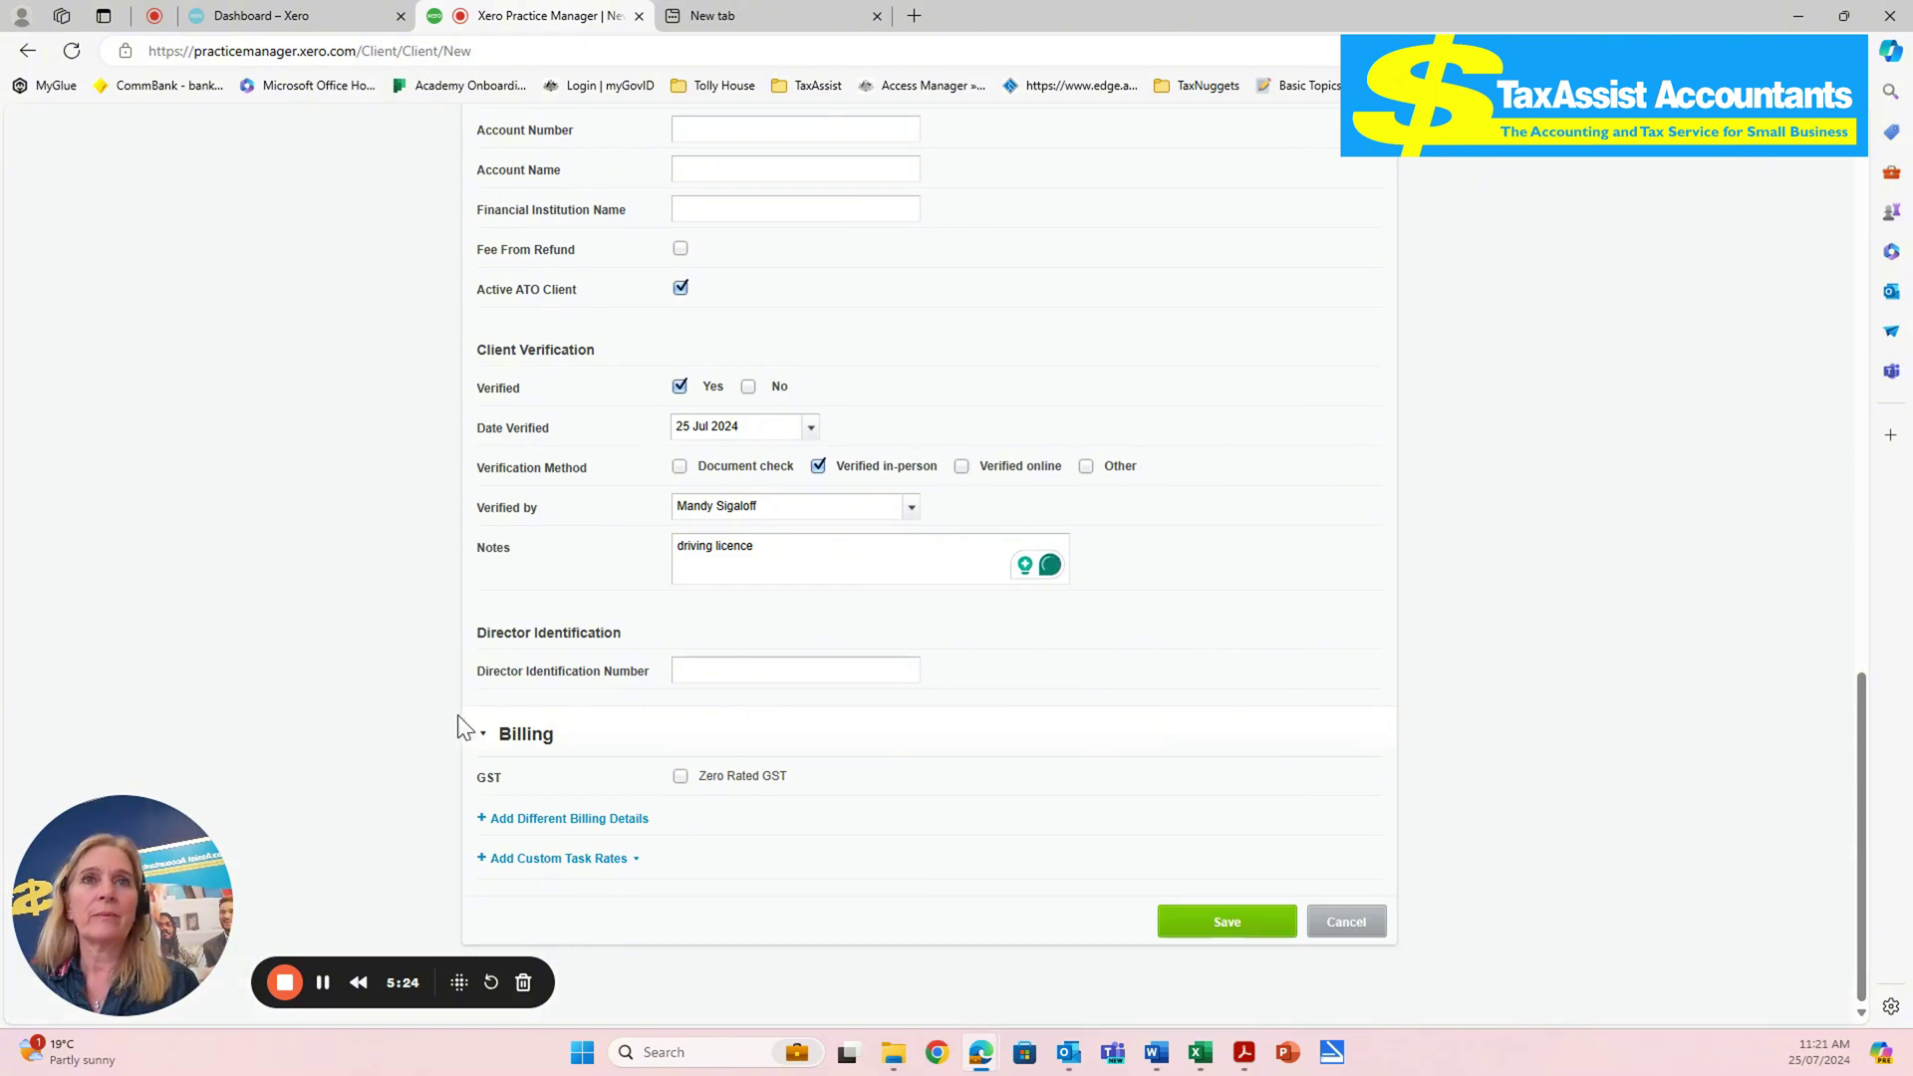
- Collapse Billing, visit the Director Identification Number field, then expand Billing again
click(522, 734)
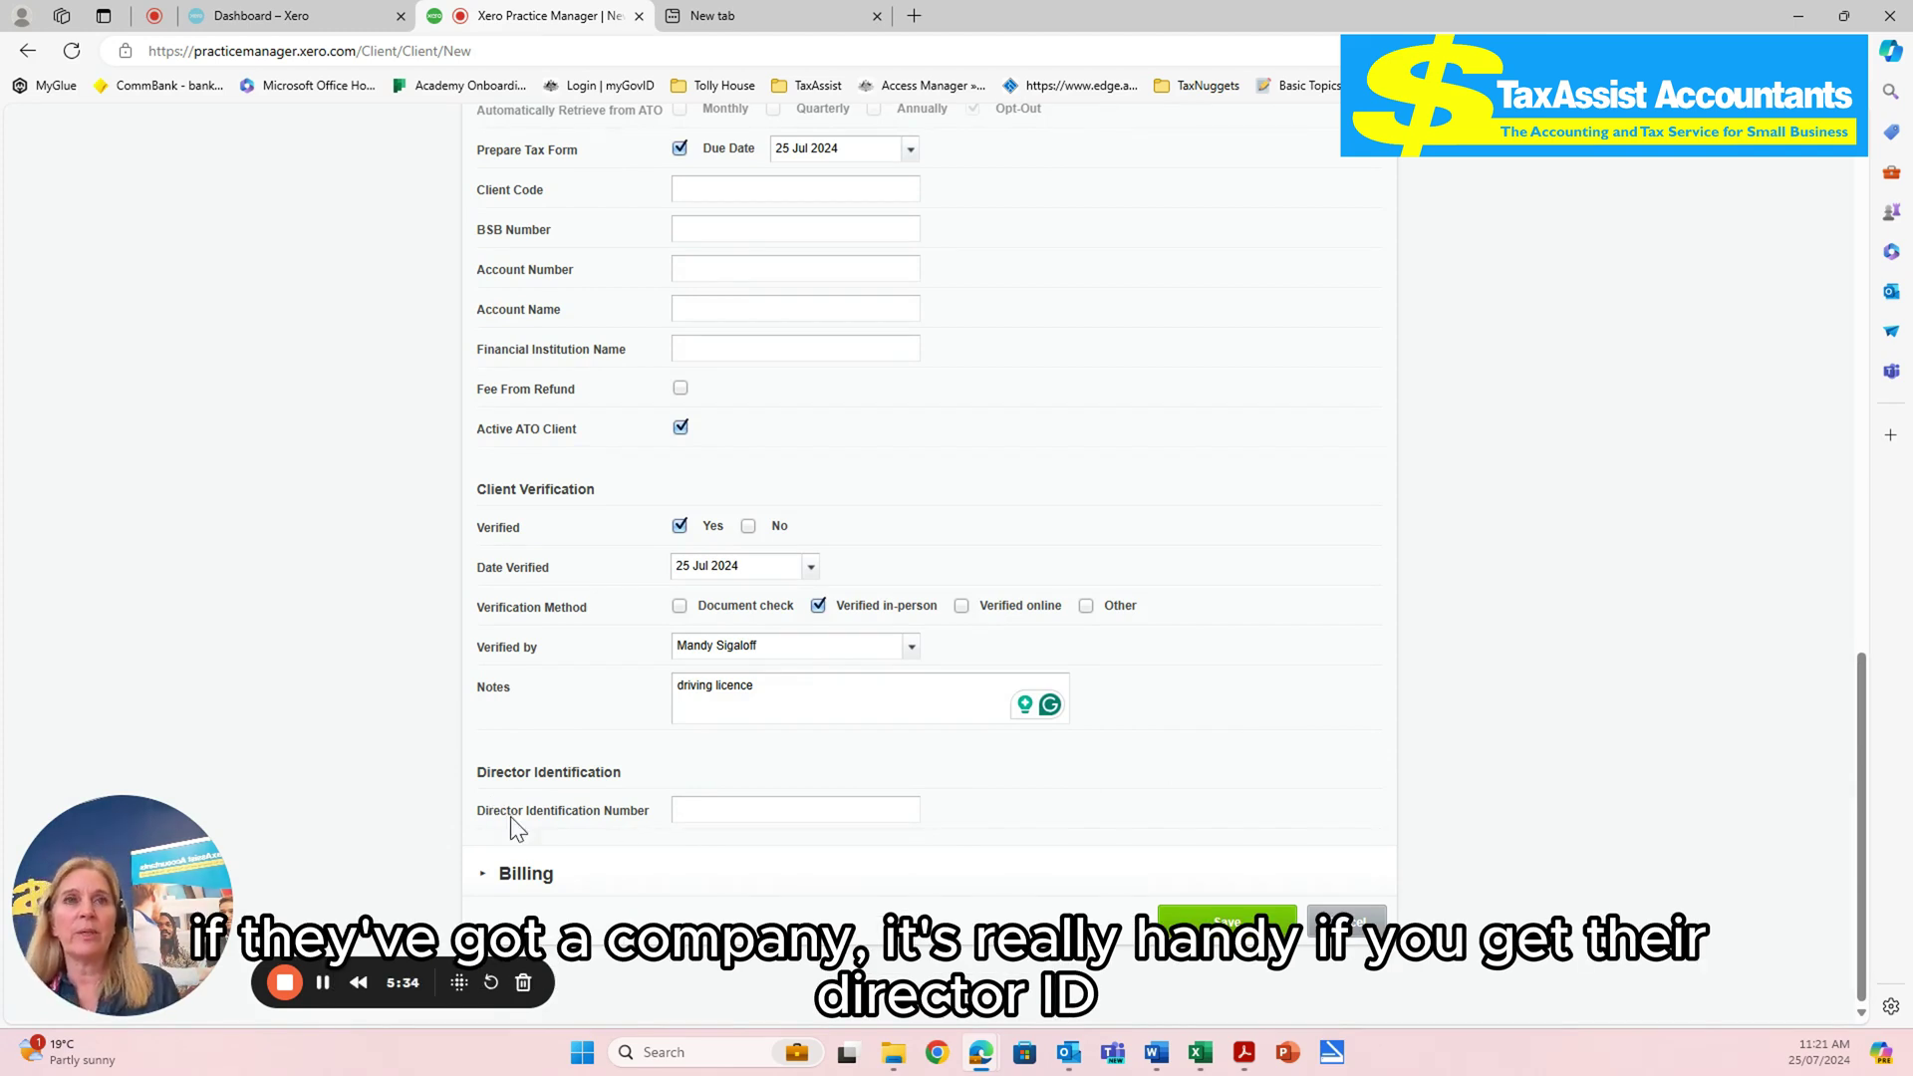
click(711, 807)
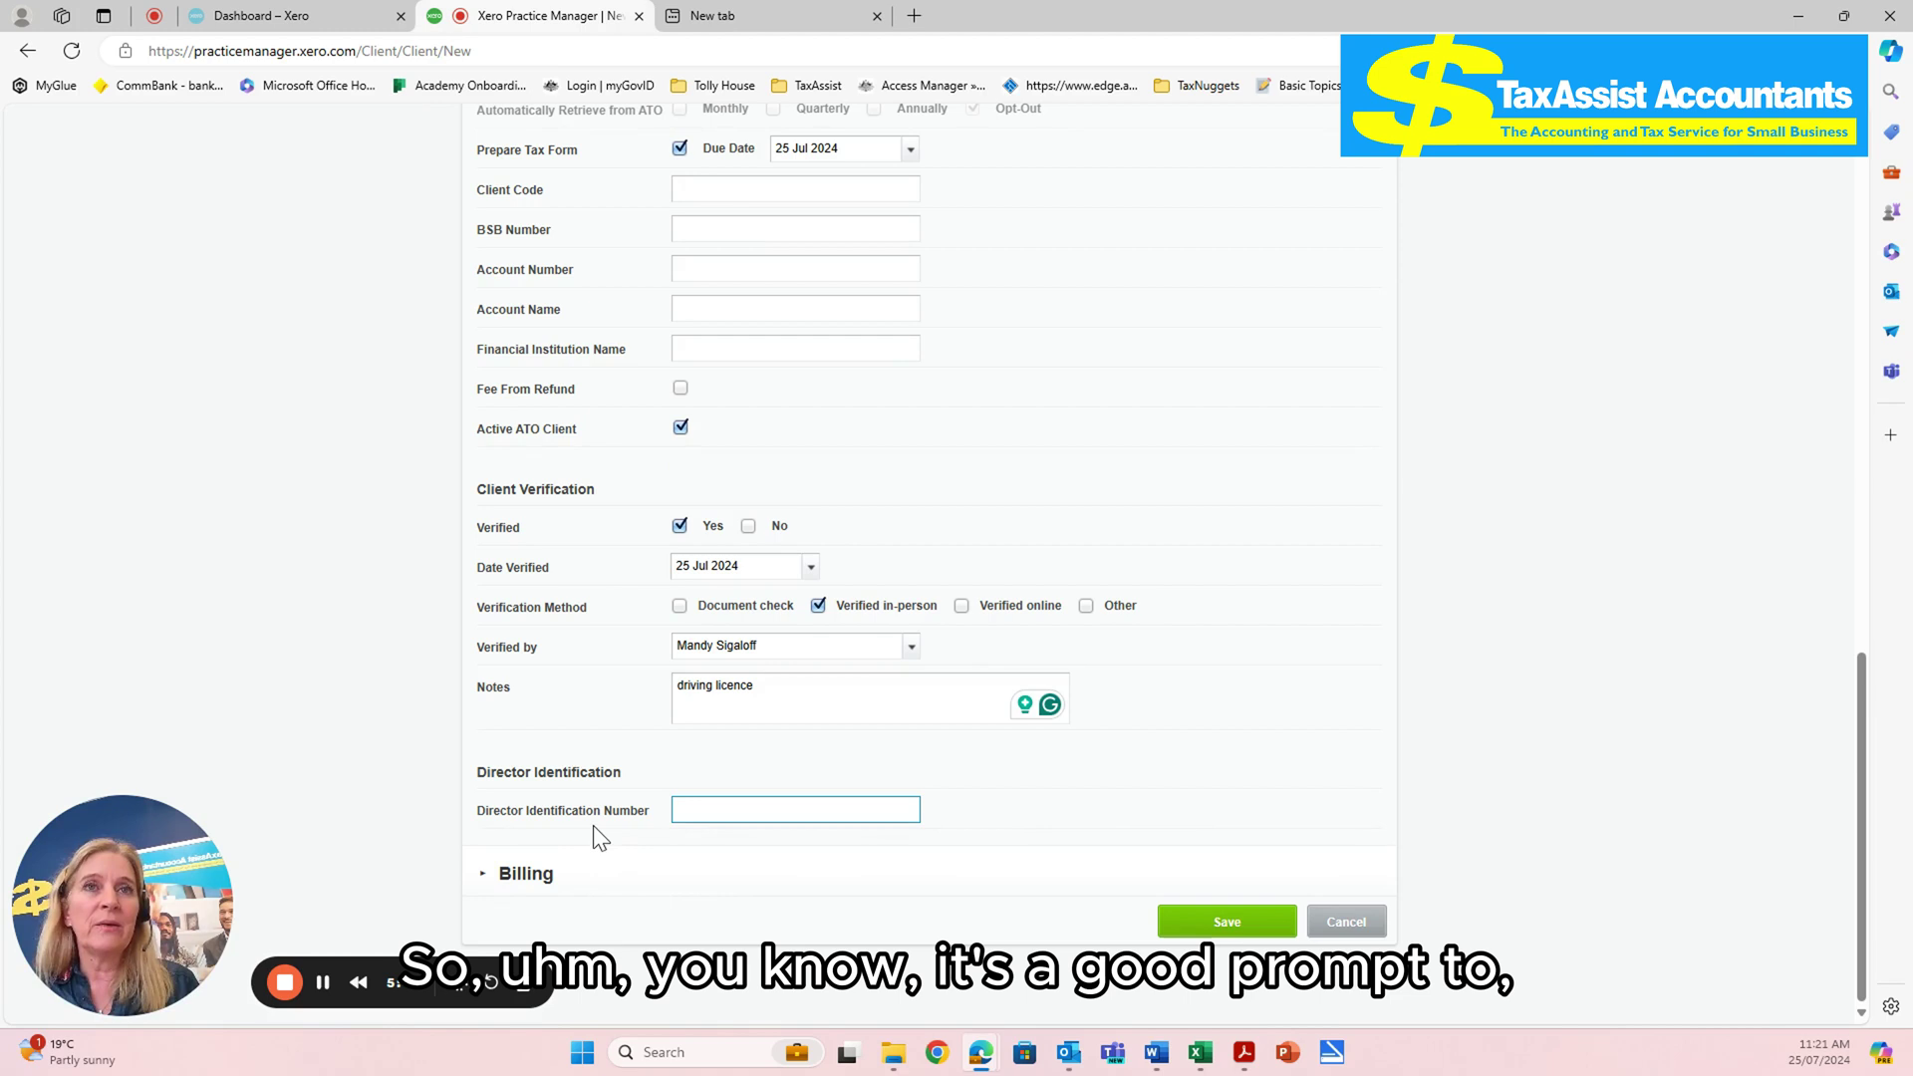
click(482, 879)
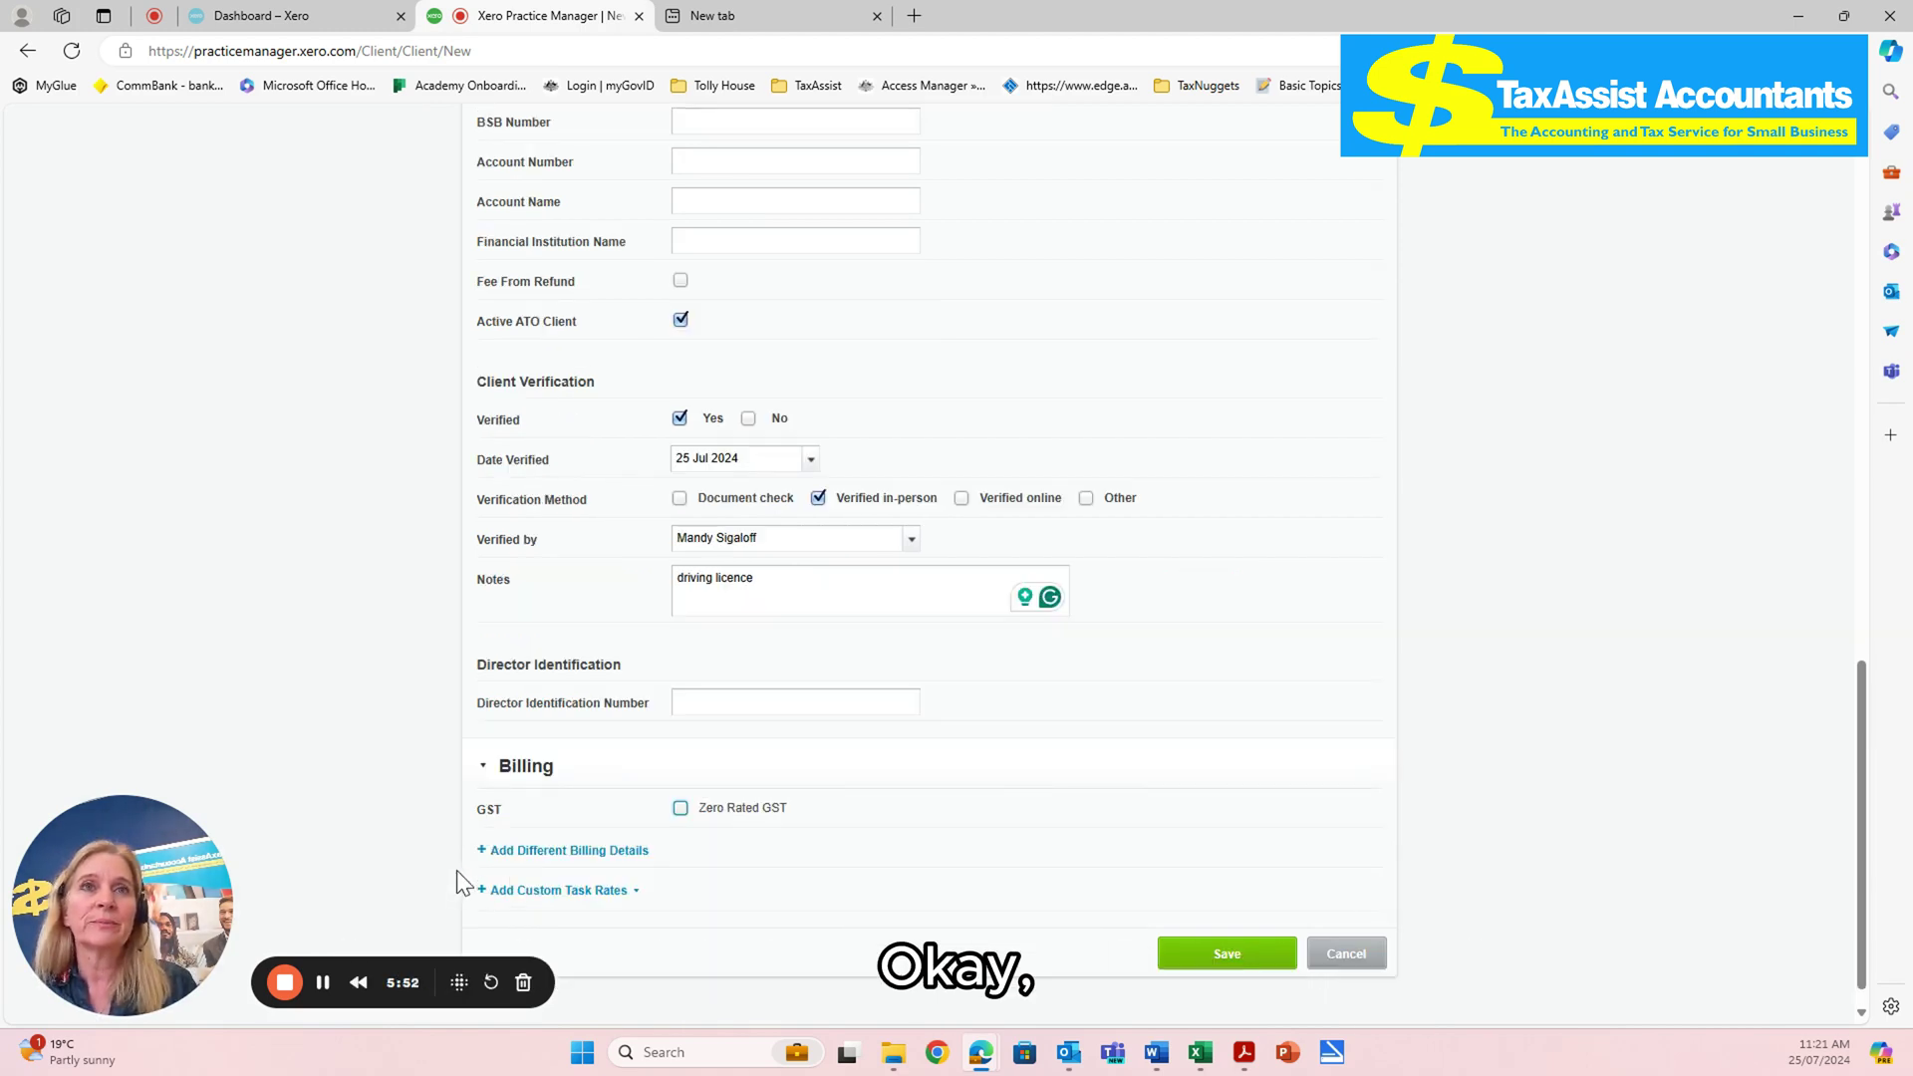
- Collapse Billing and save the client, revealing the 'Invalid TFN.' error at the top
click(482, 775)
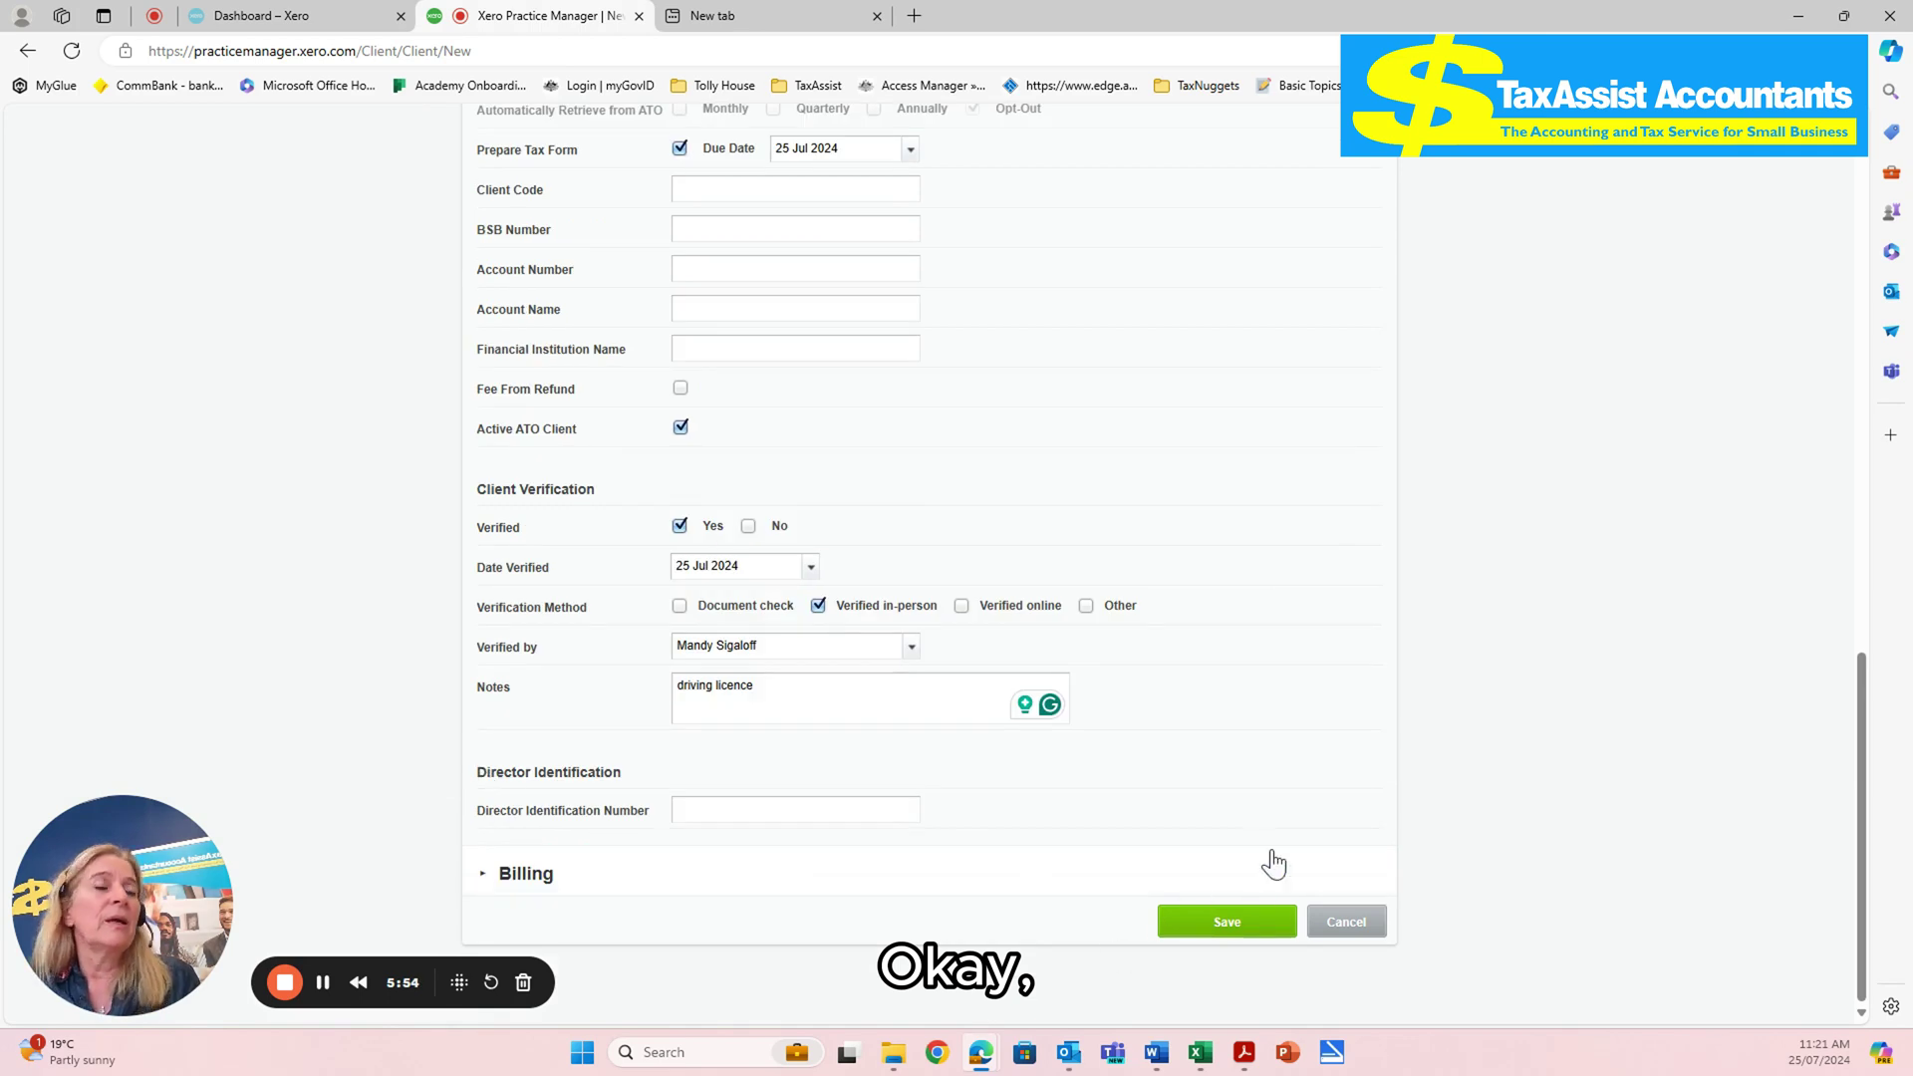
click(1252, 922)
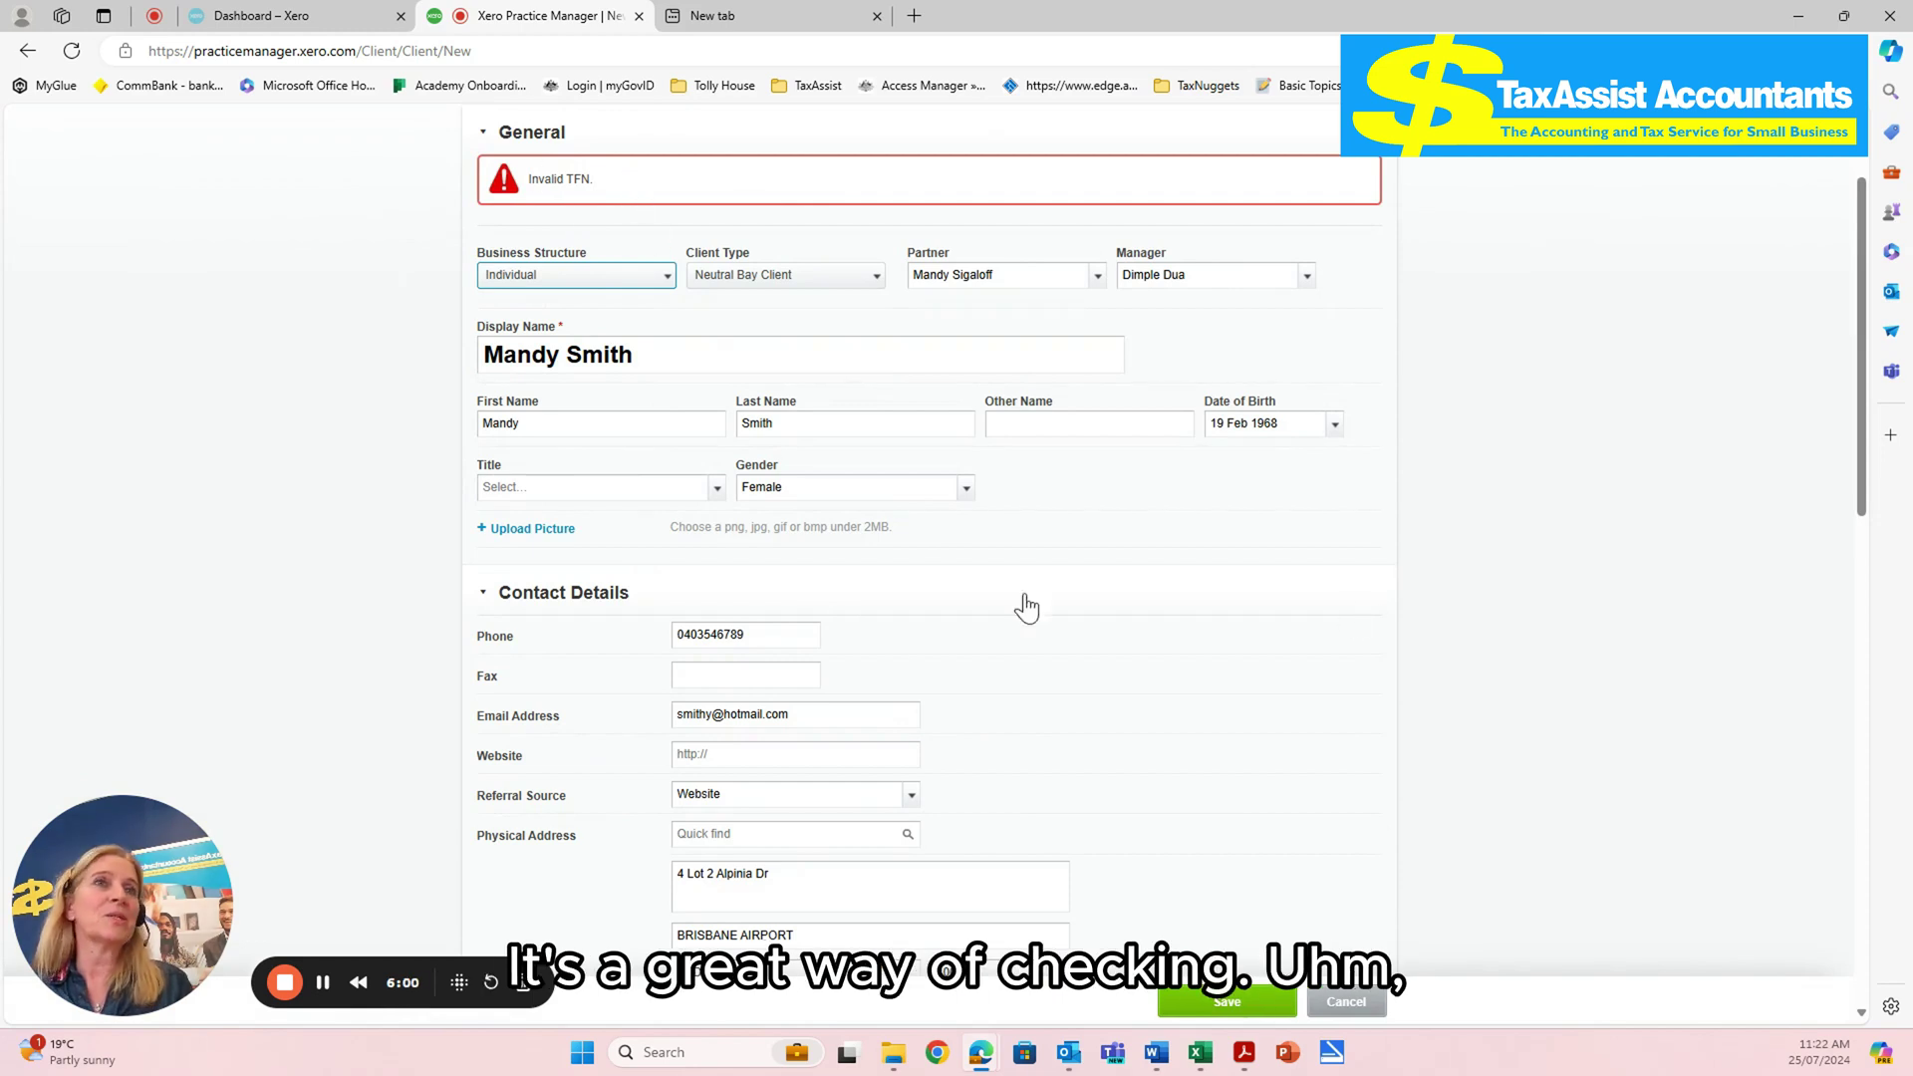
drag(1851, 229, 1851, 379)
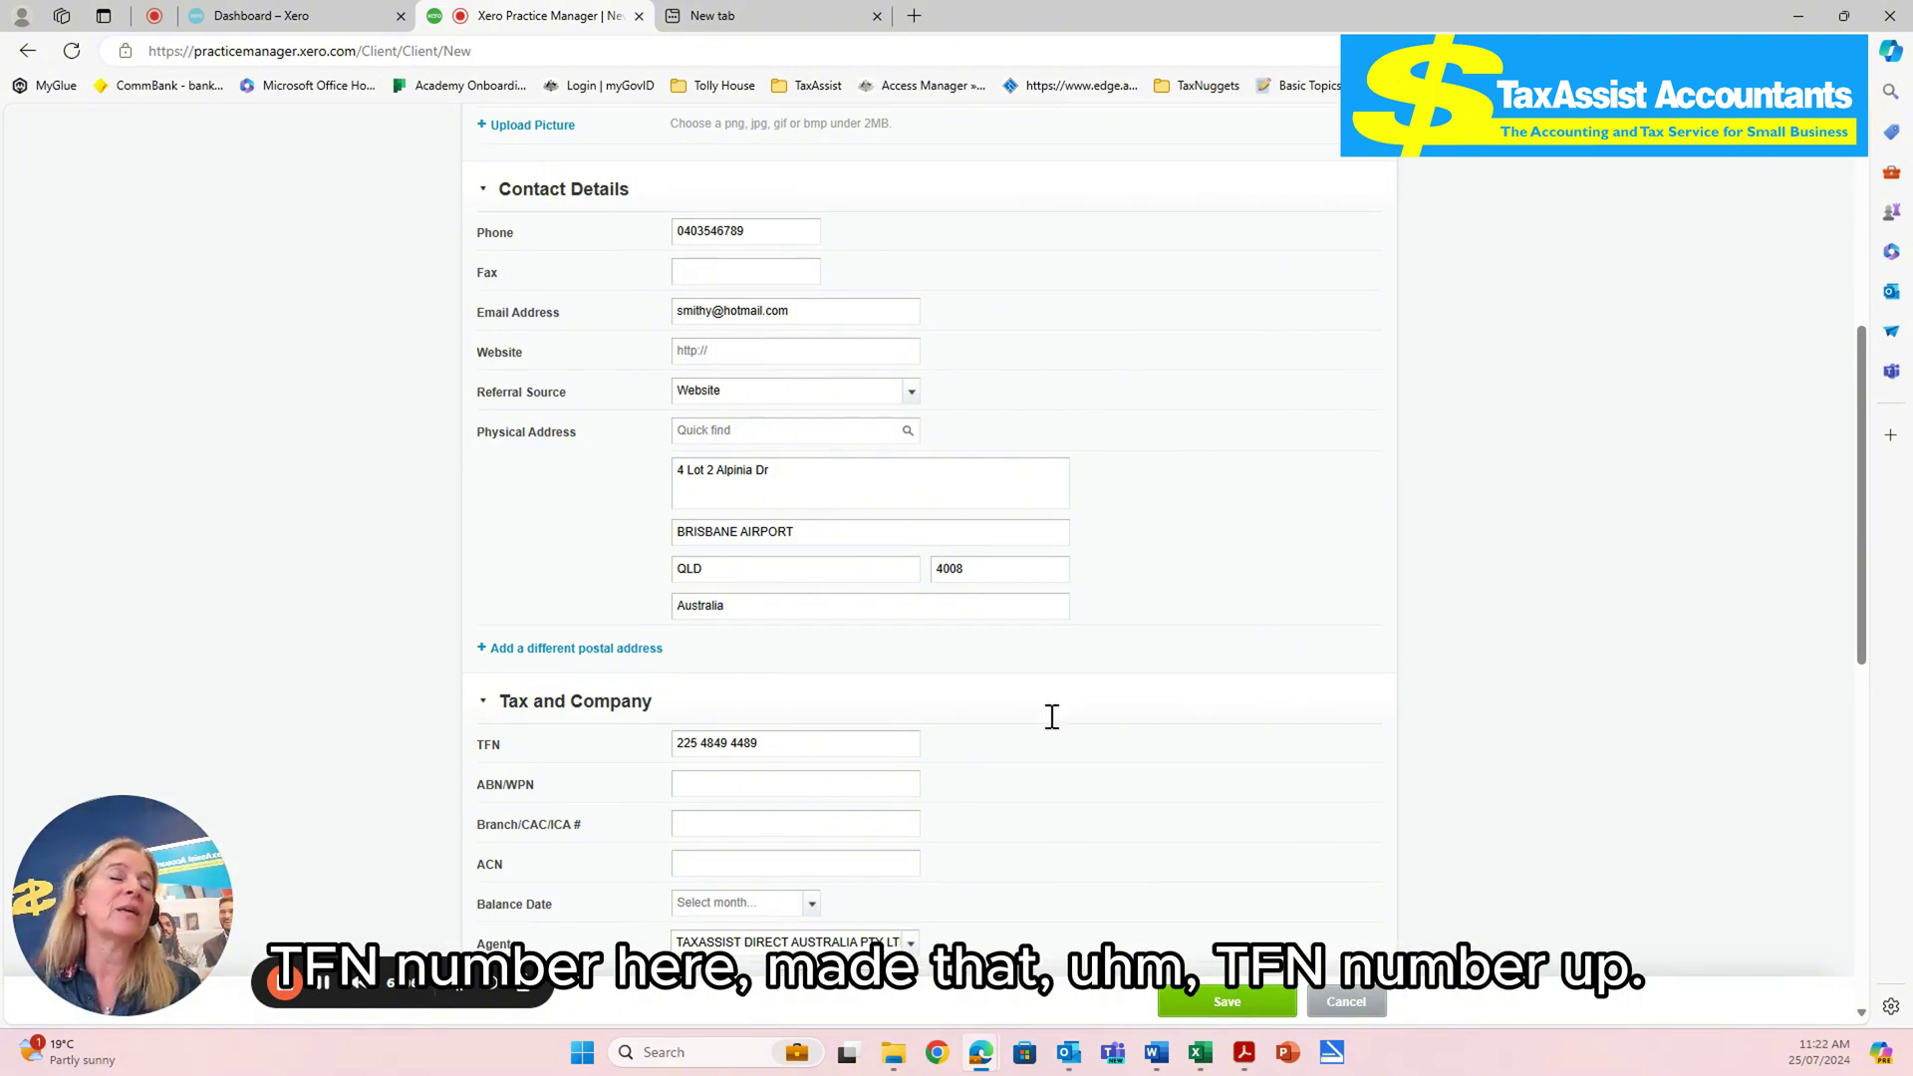
drag(1862, 335, 1862, 342)
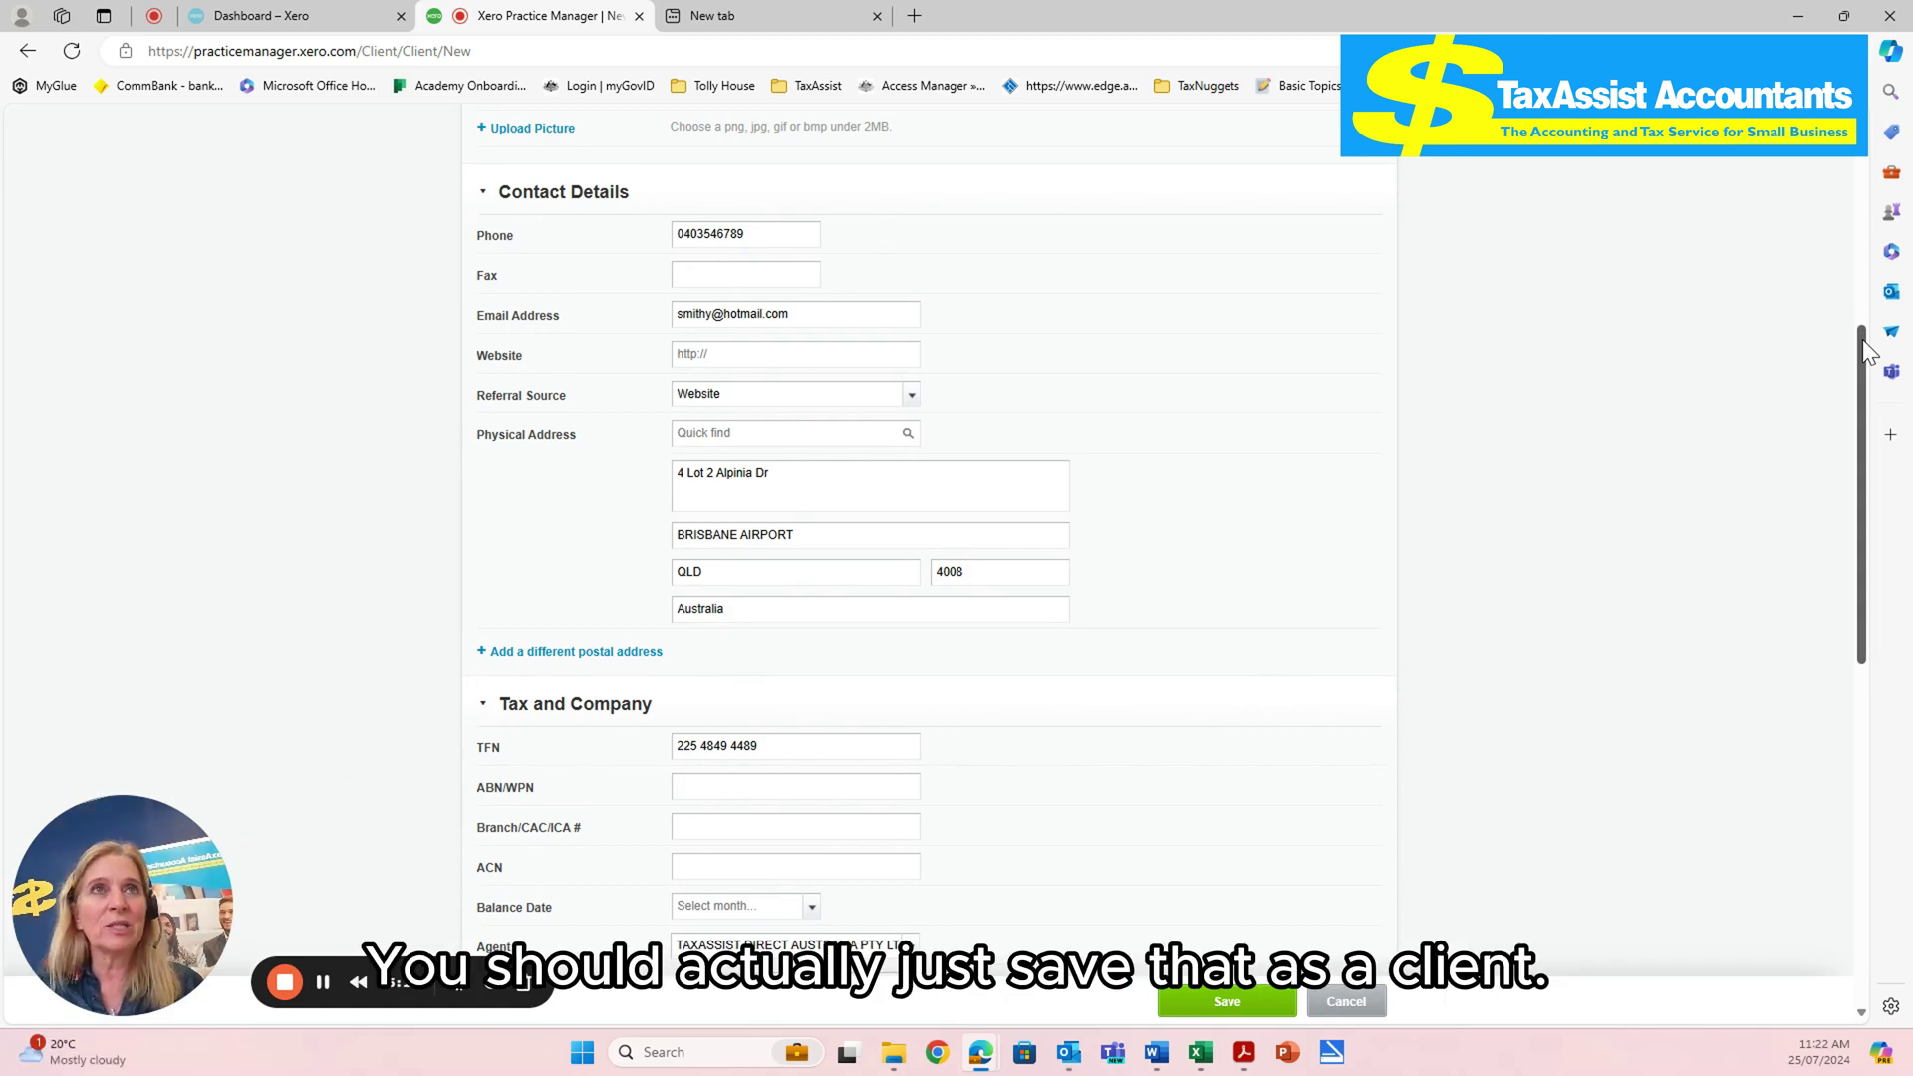
drag(1867, 347, 1868, 180)
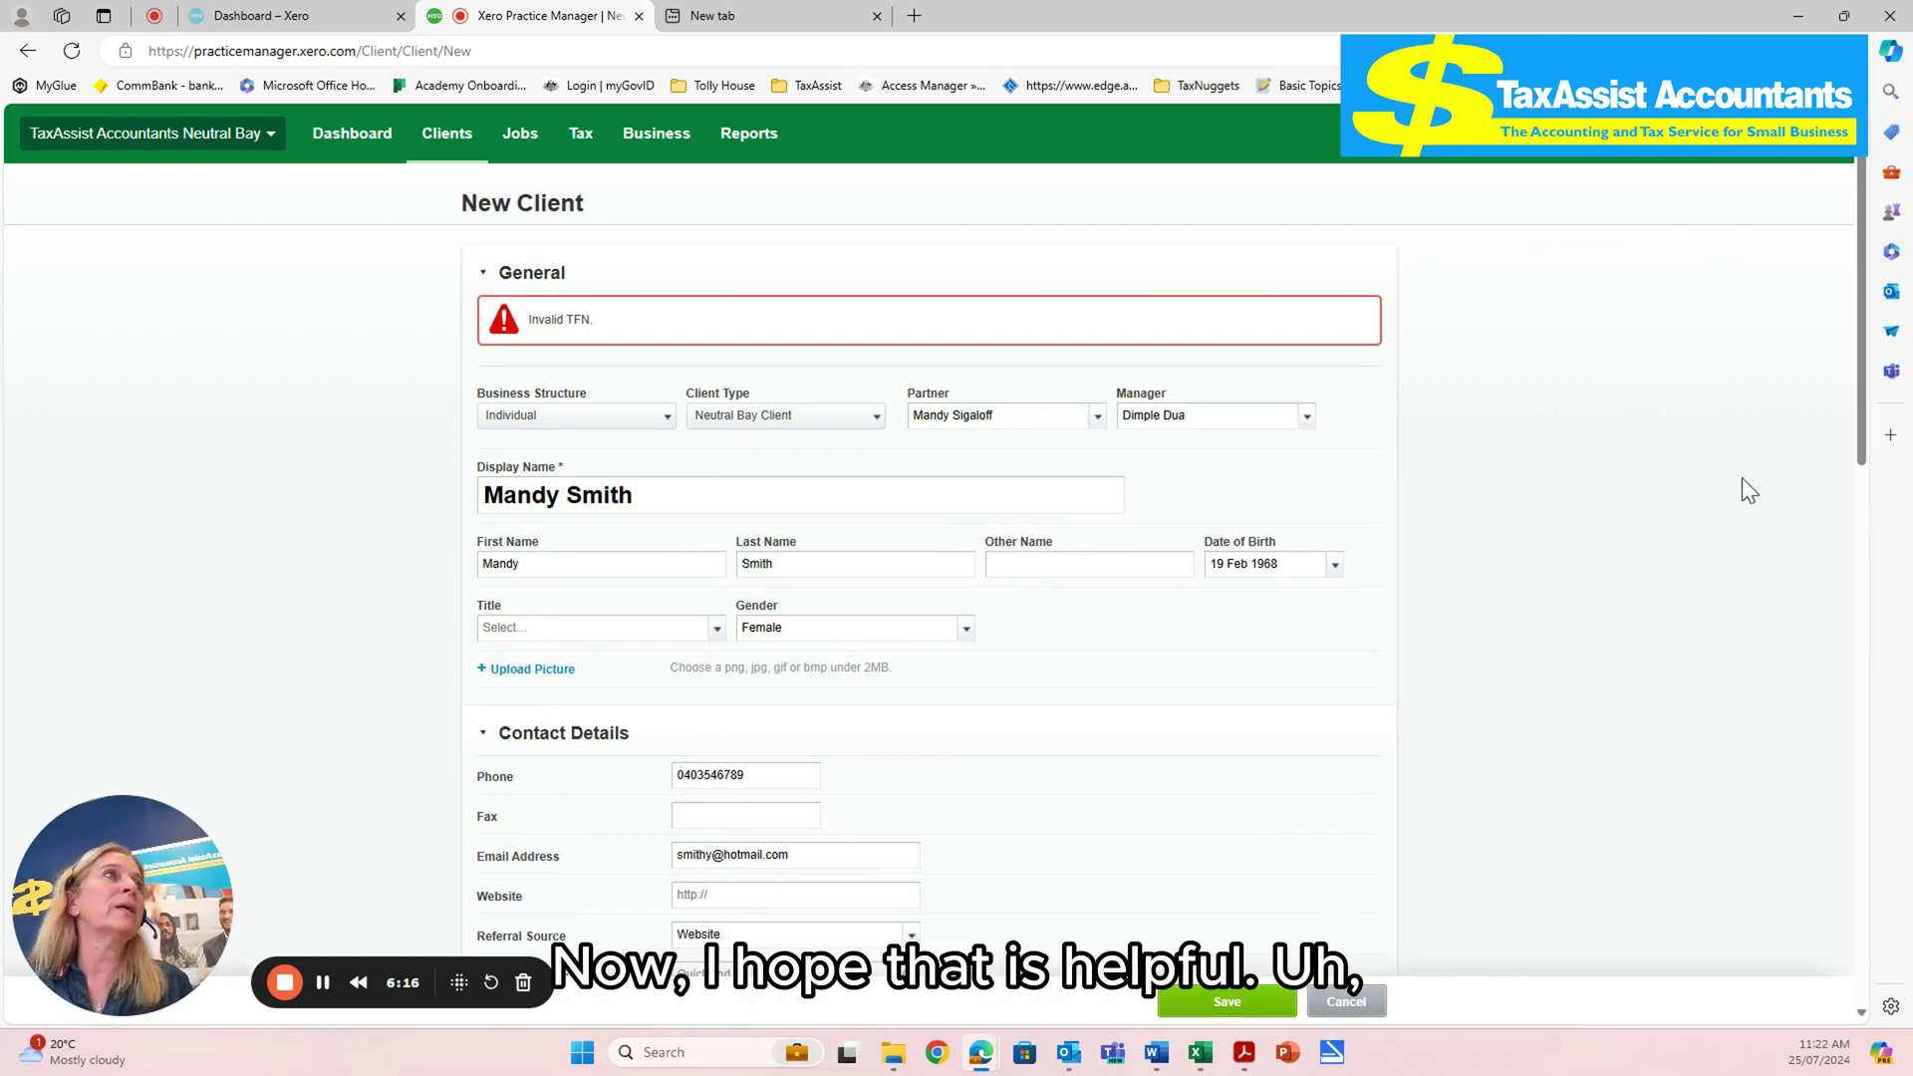
scroll(1794, 362, down, 10)
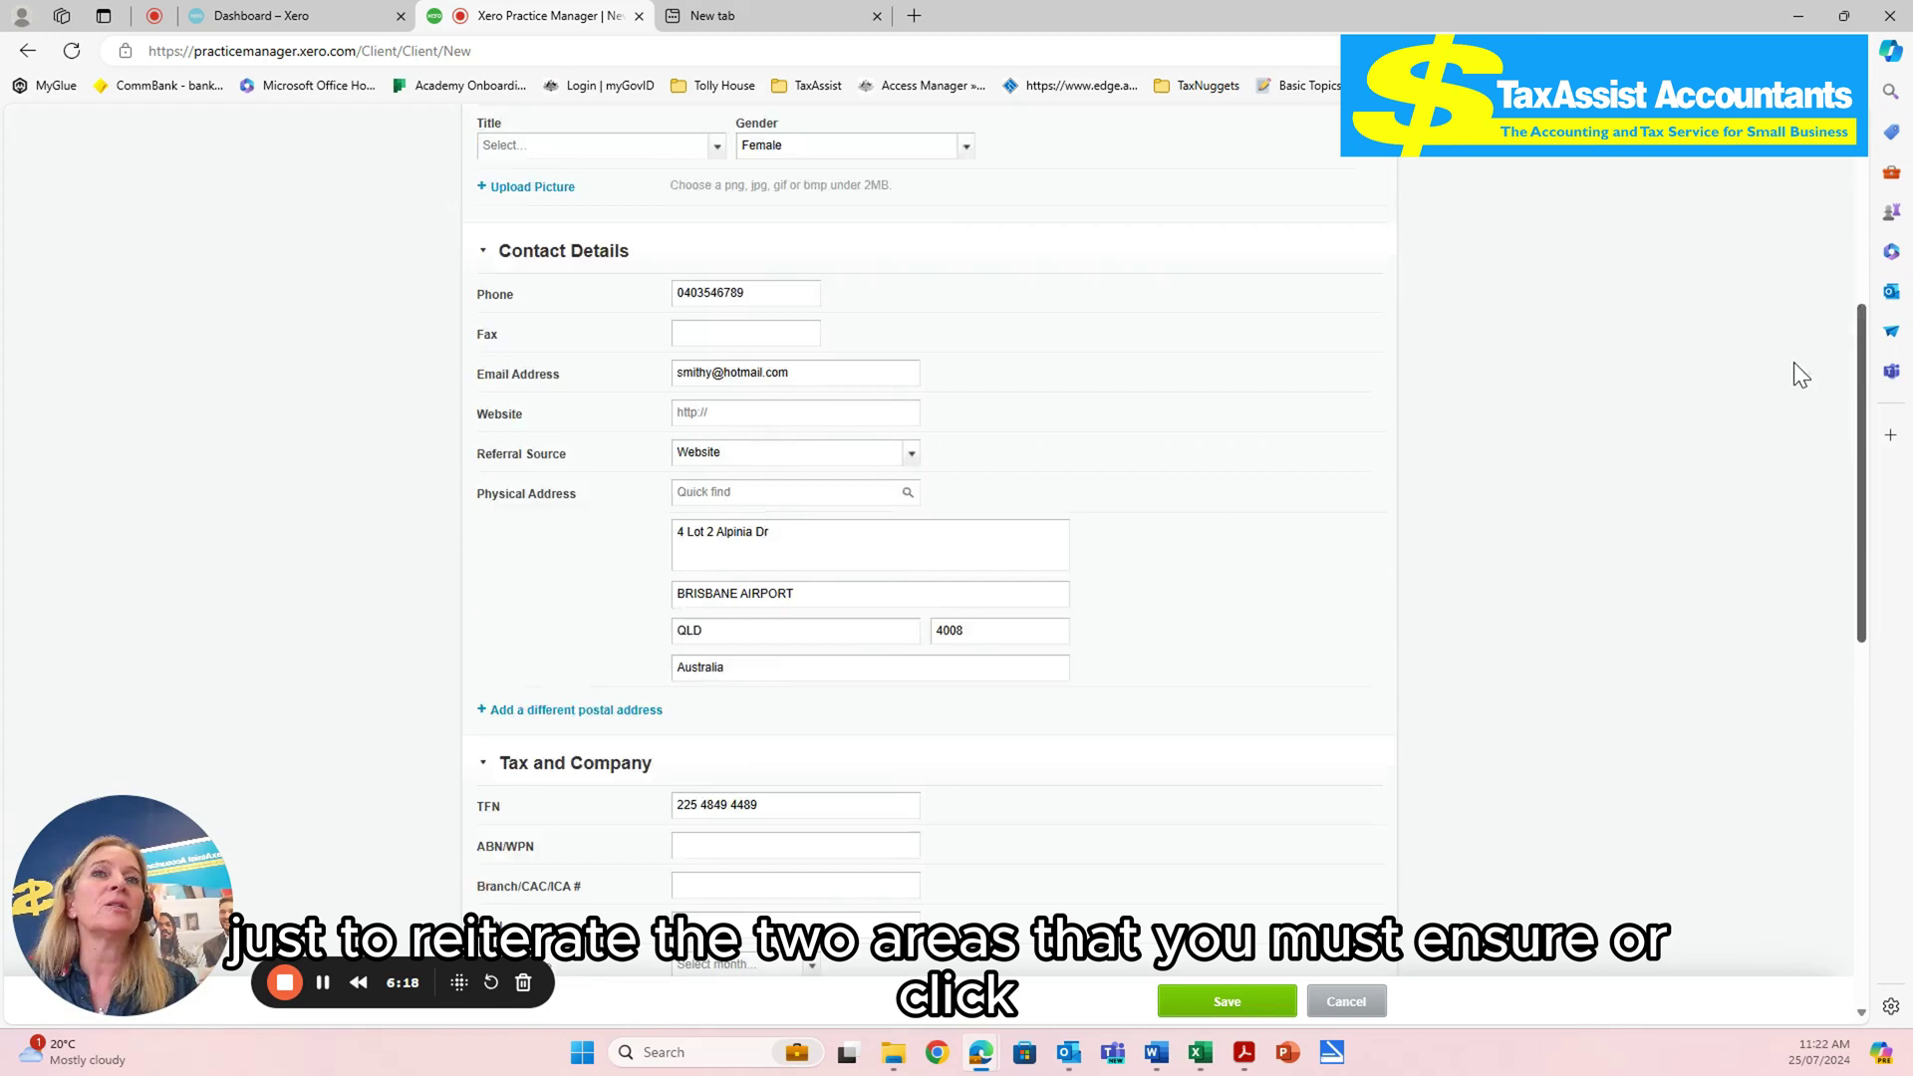
scroll(1770, 508, down, 5)
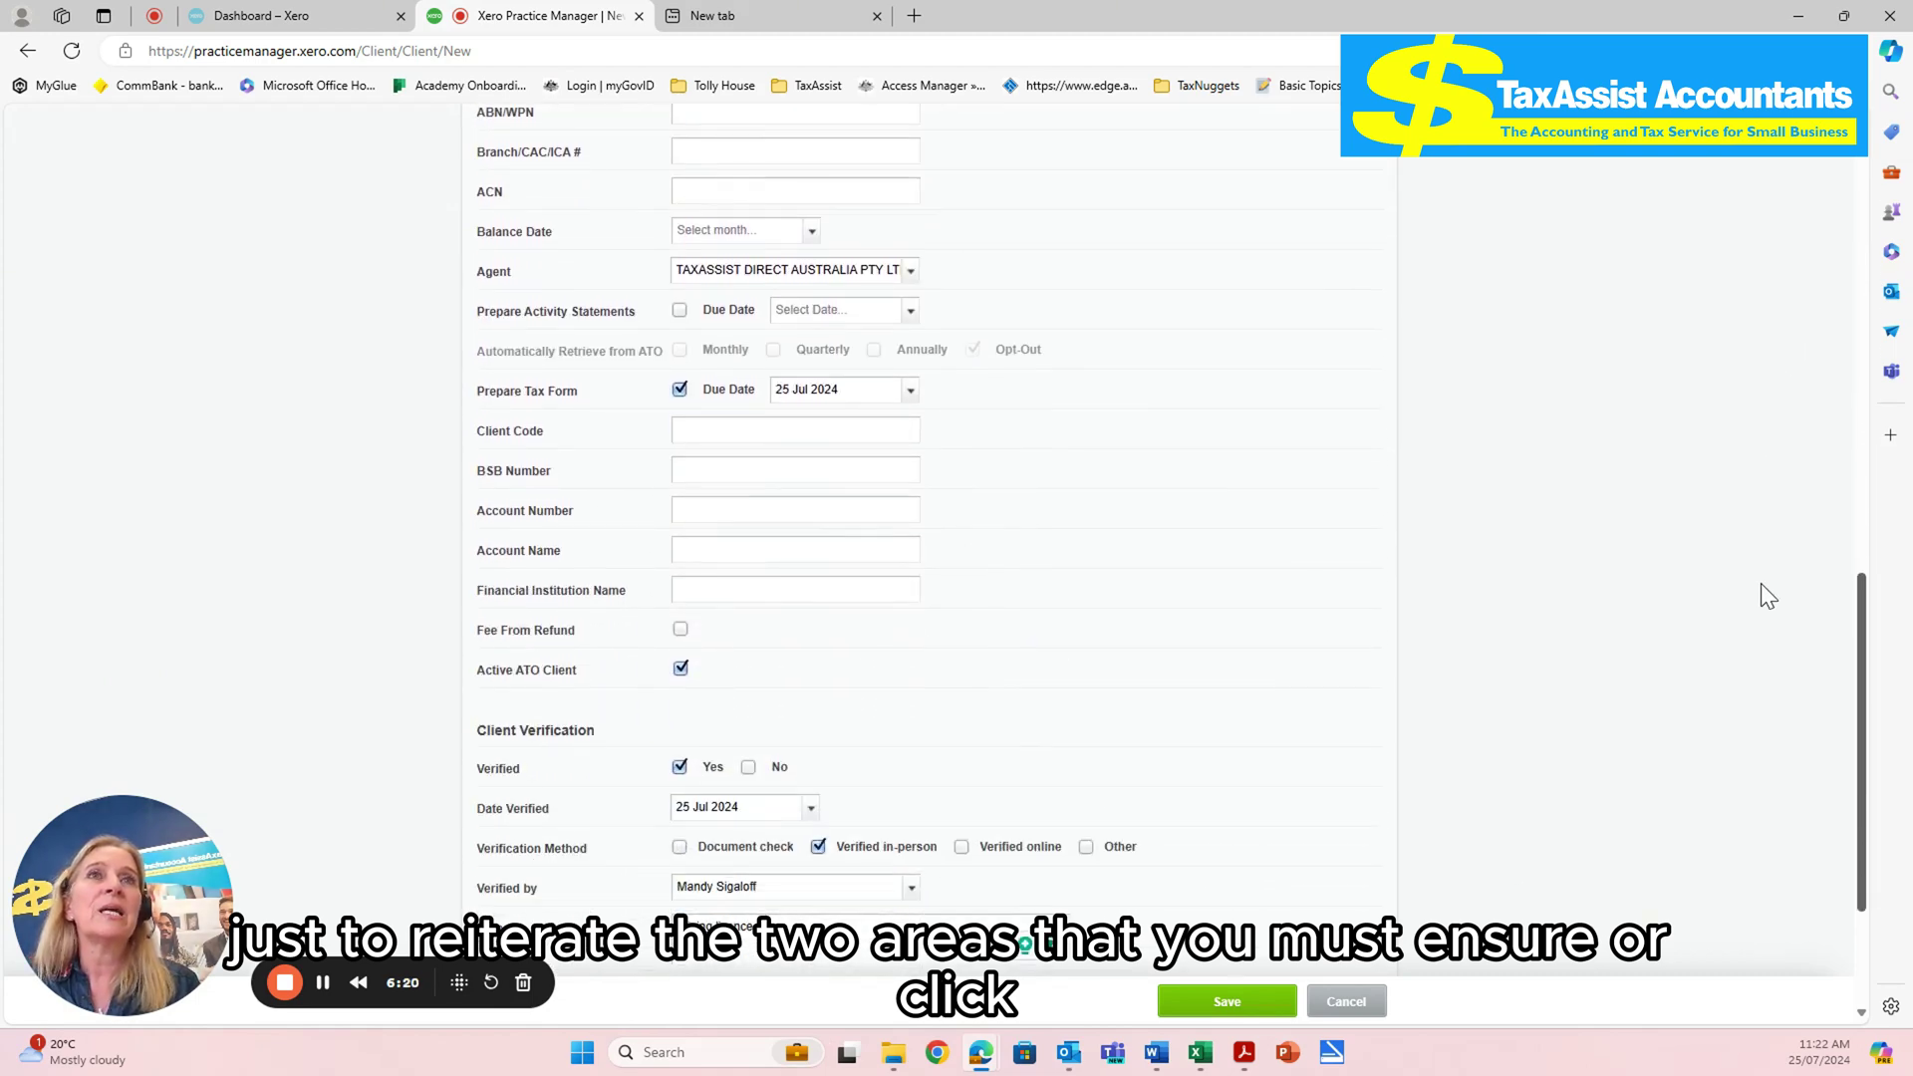
scroll(1753, 667, up, 1)
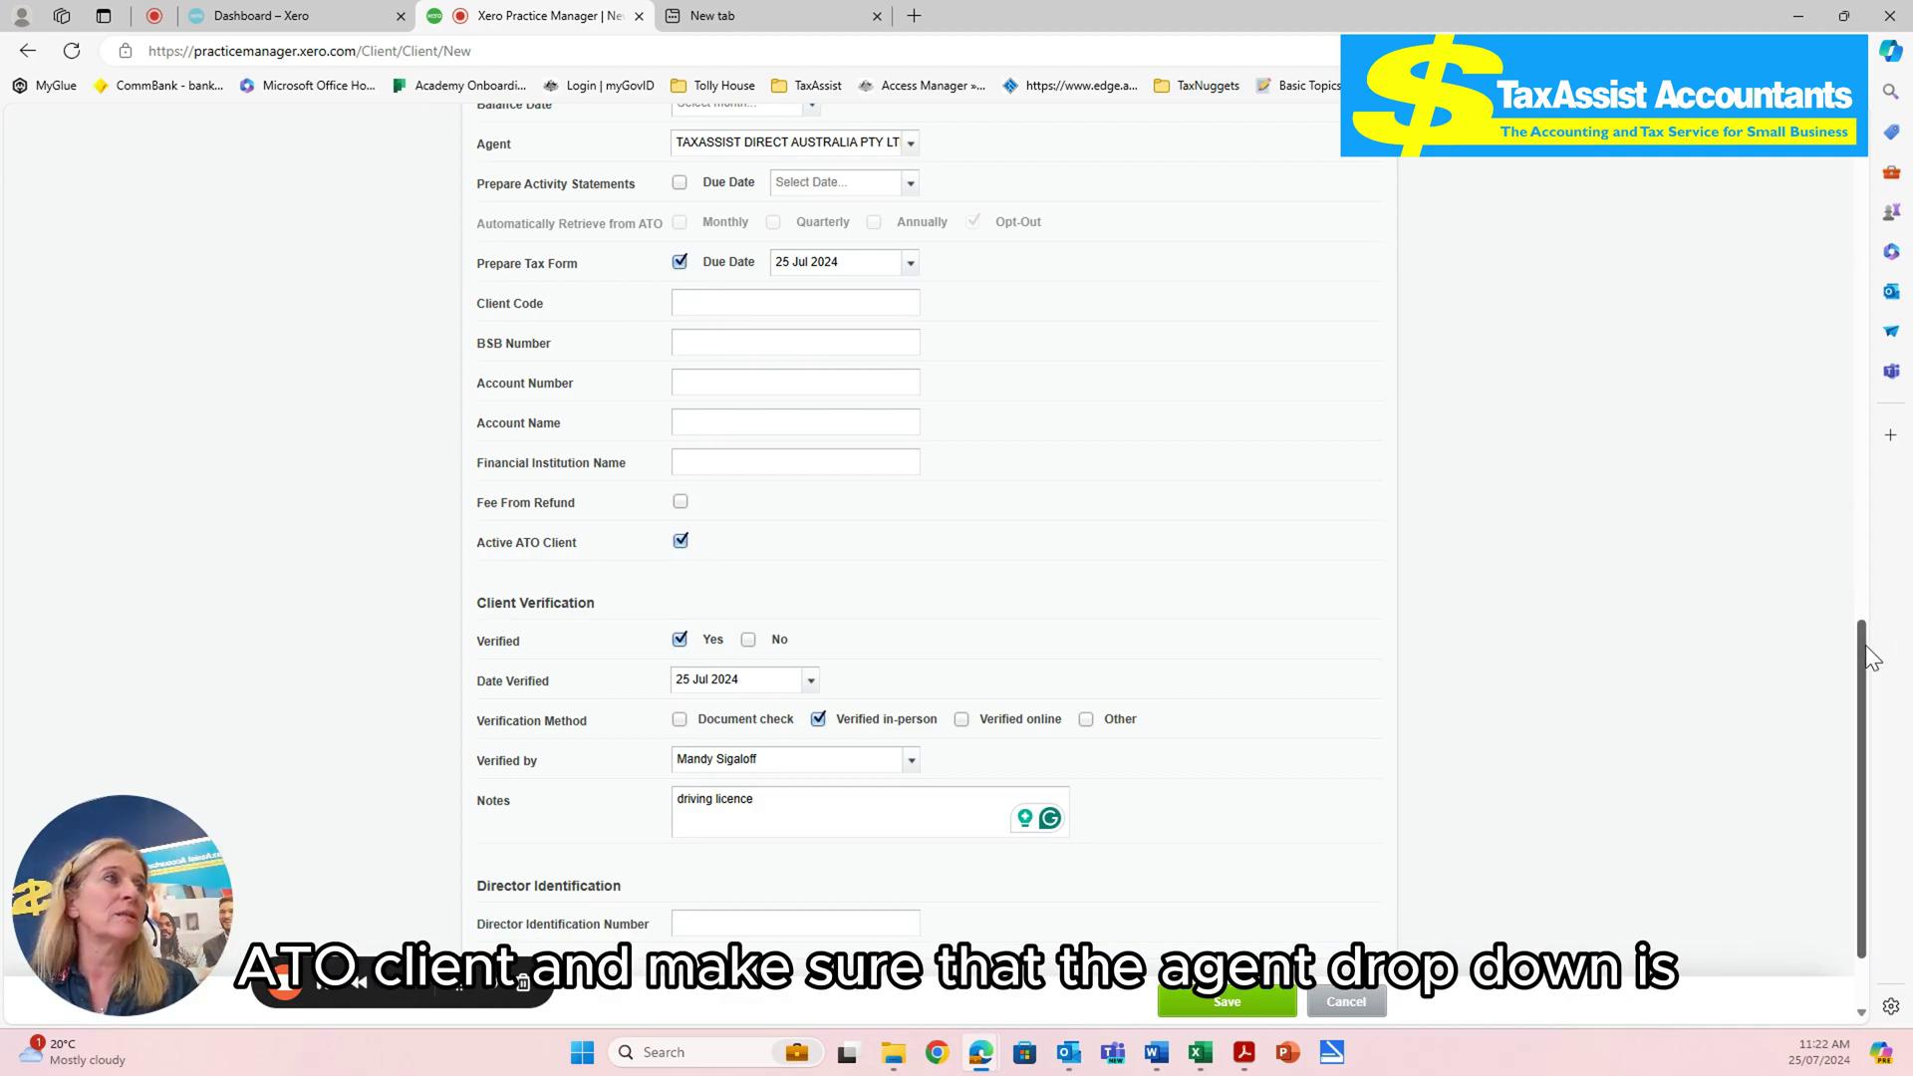
drag(1859, 630, 1869, 467)
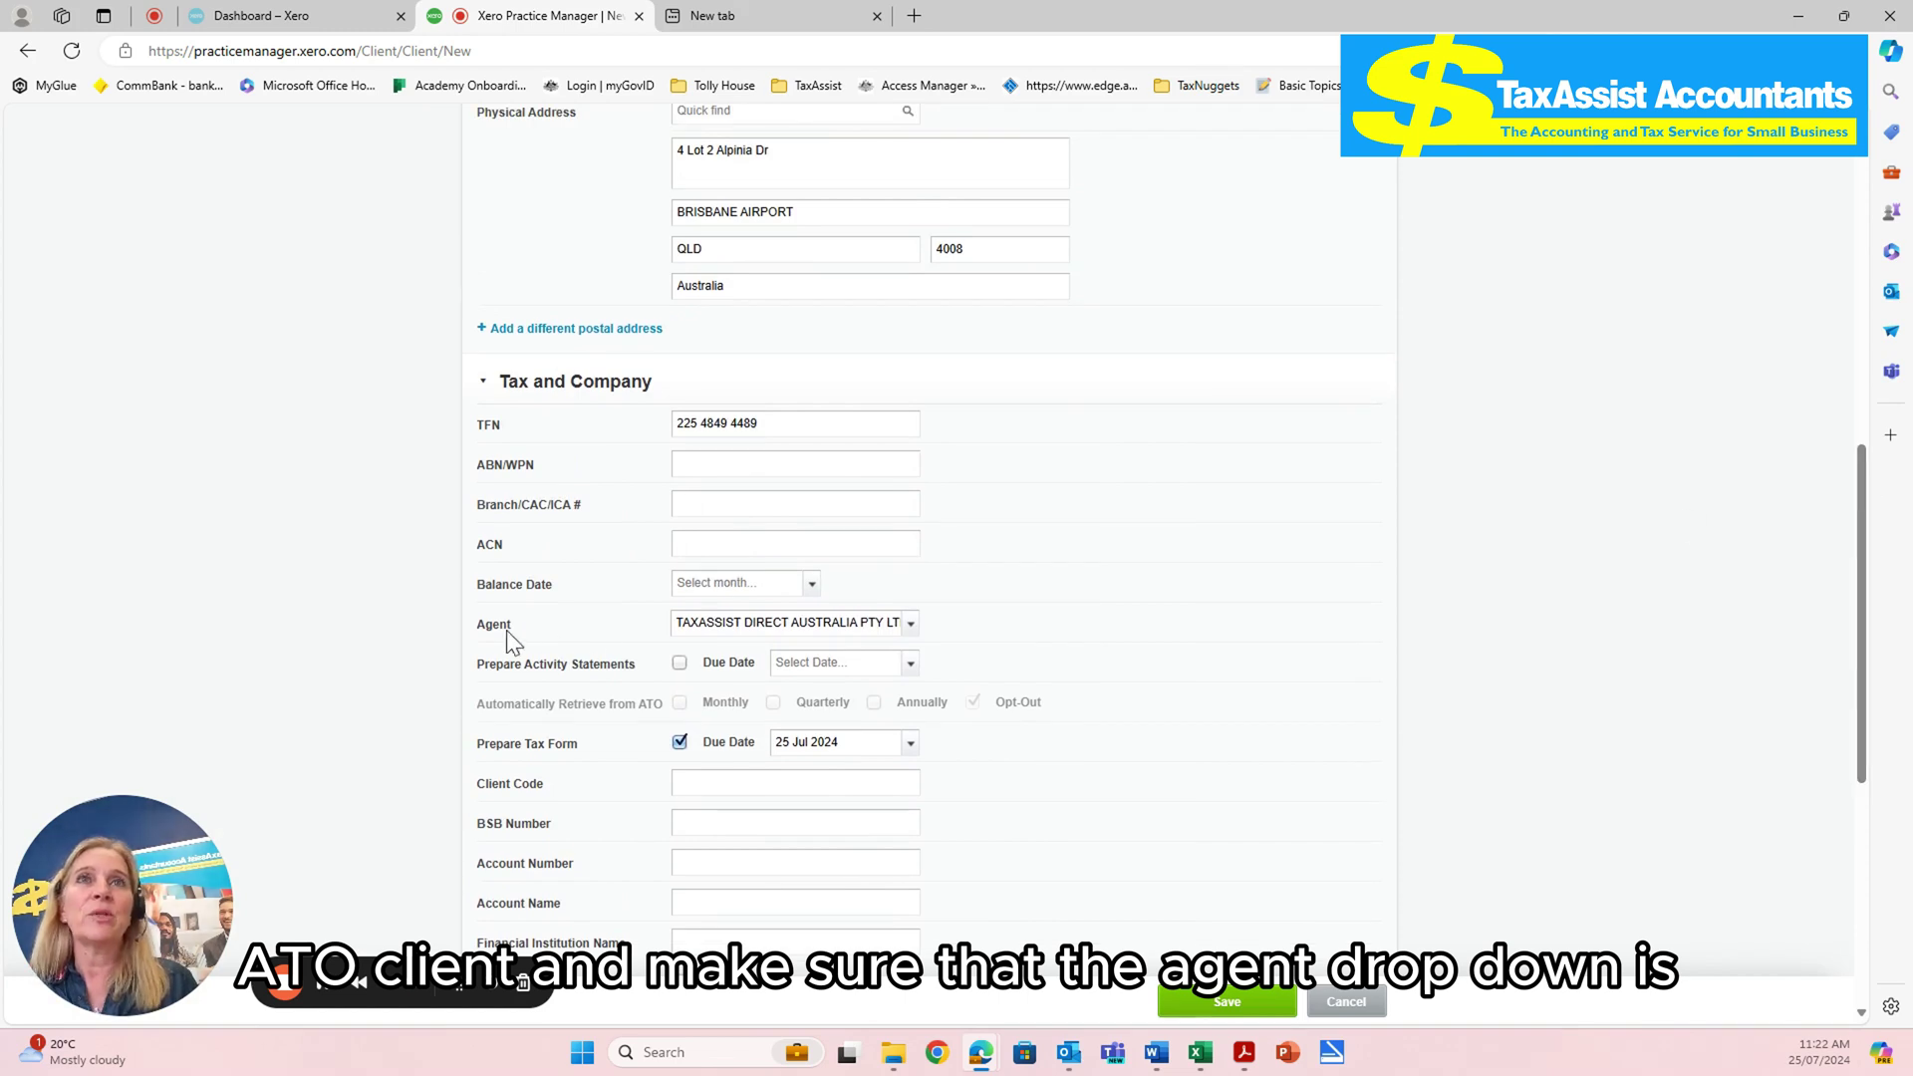